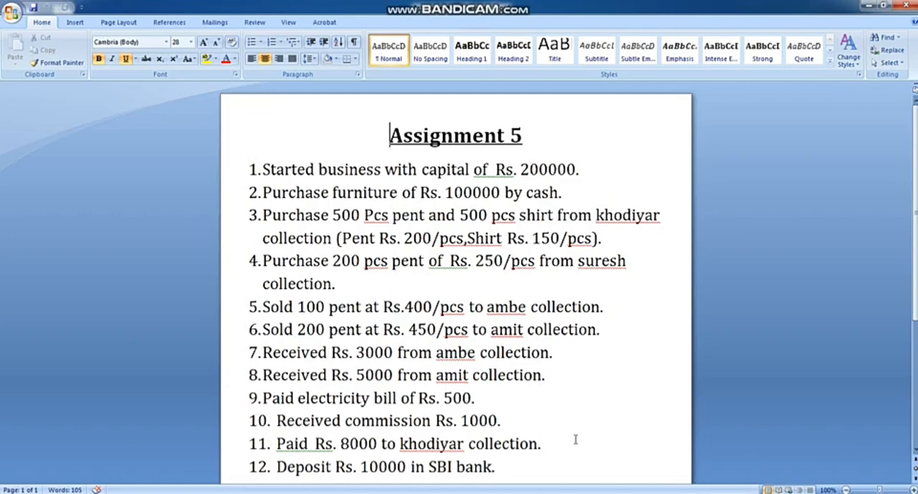
Step: Review the Assignment 5 document, switch to TallyPrime and continue in Educational Mode
{"action": "scroll", "coordinate": [575, 439], "scroll_direction": "down", "scroll_amount": 1}
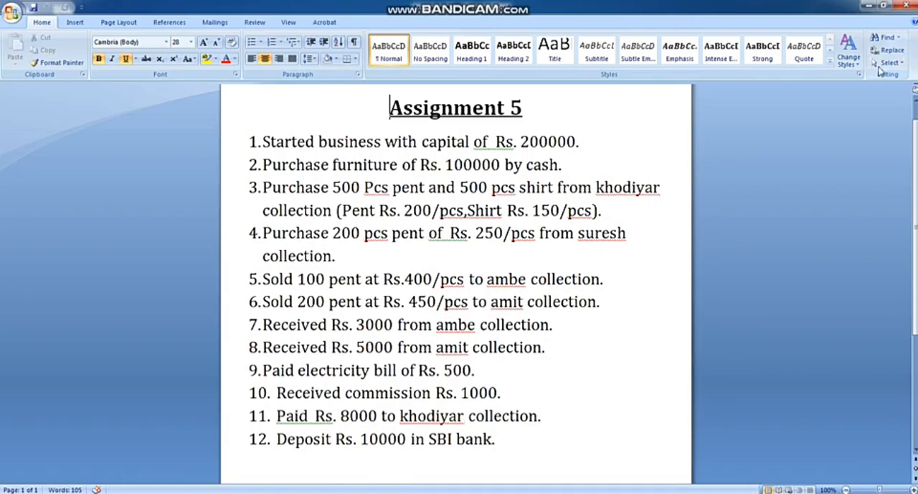
{"action": "left_click", "coordinate": [872, 6]}
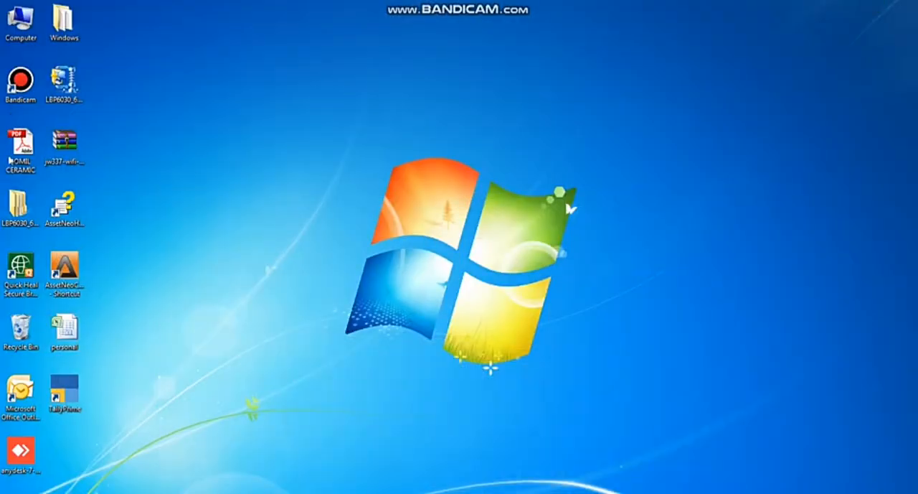
{"action": "double_click", "coordinate": [64, 391]}
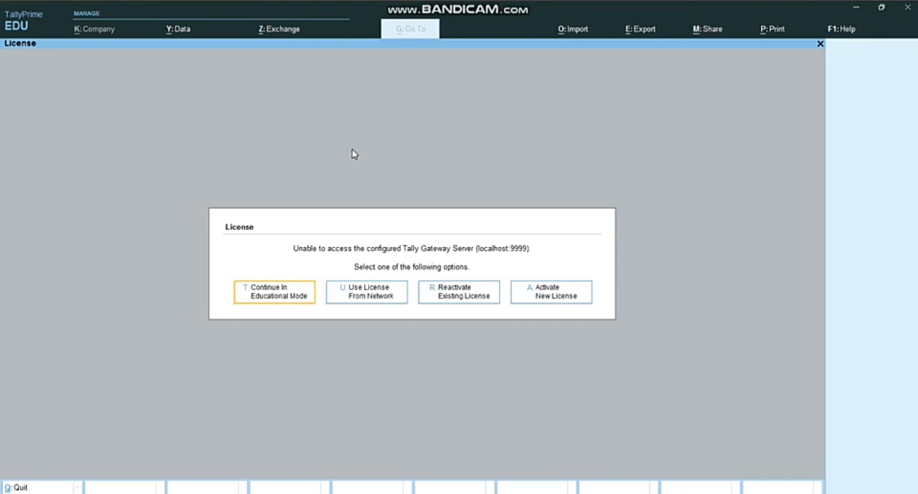
{"action": "left_click", "coordinate": [280, 294]}
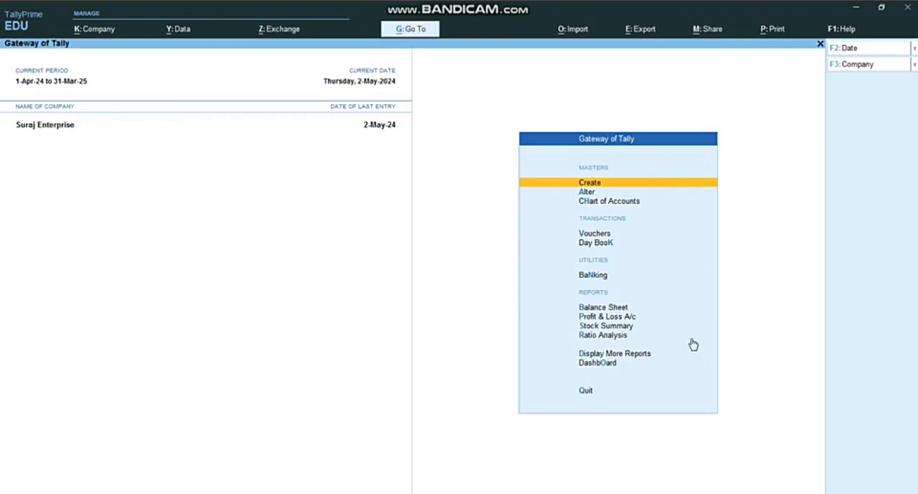
Step: Examine the company's list of ledgers in the account books, and return to the Gateway of Tally
{"action": "key", "text": "Down"}
{"action": "key", "text": "Down"}
{"action": "key", "text": "Down"}
{"action": "key", "text": "Down"}
{"action": "key", "text": "Down"}
{"action": "key", "text": "Down"}
{"action": "key", "text": "Down"}
{"action": "key", "text": "Down"}
{"action": "key", "text": "Down"}
{"action": "key", "text": "Down"}
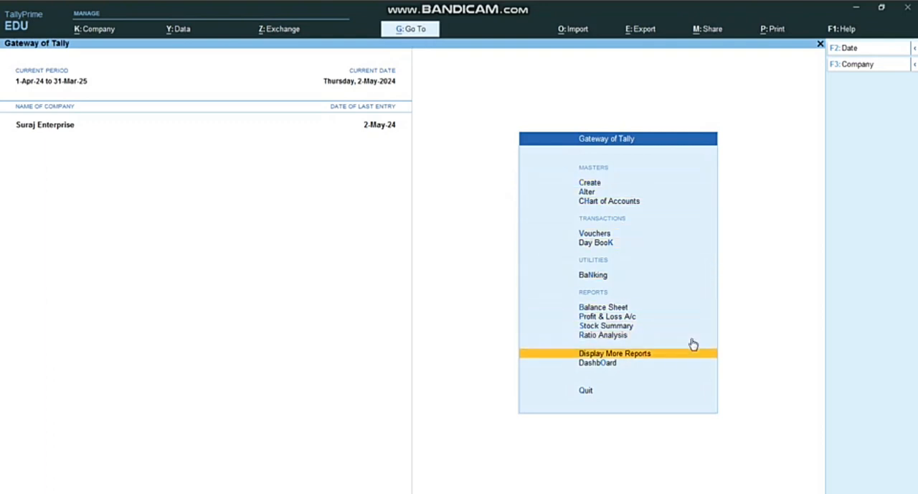
{"action": "key", "text": "Return"}
{"action": "key", "text": "Down"}
{"action": "key", "text": "Down"}
{"action": "key", "text": "Down"}
{"action": "key", "text": "Down"}
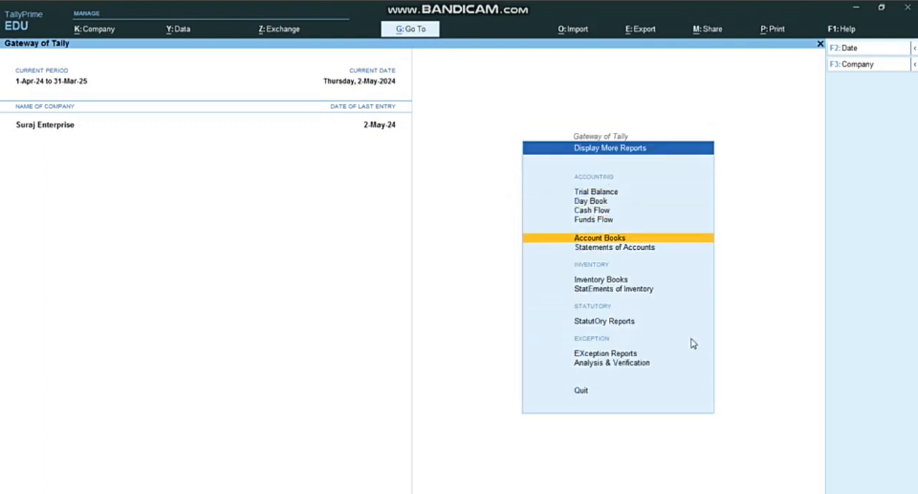
{"action": "key", "text": "Return"}
{"action": "key", "text": "Down"}
{"action": "key", "text": "Return"}
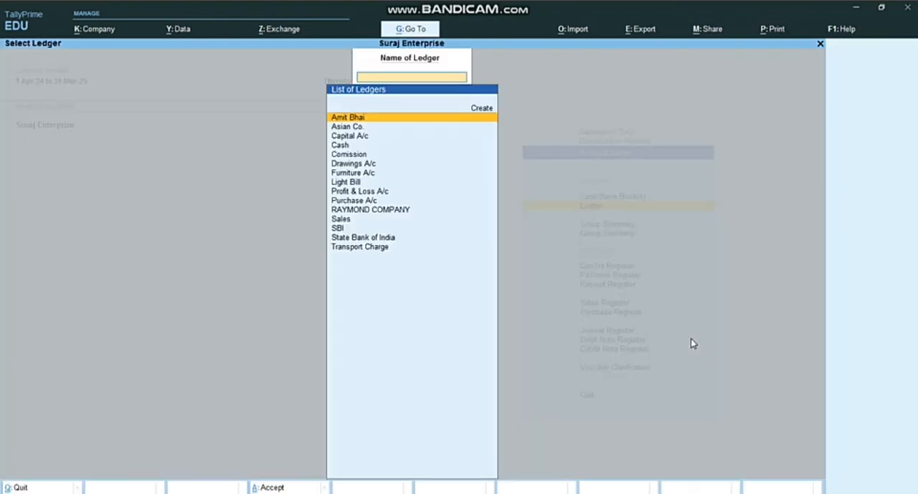
{"action": "key", "text": "Escape"}
{"action": "key", "text": "Escape"}
{"action": "key", "text": "Escape"}
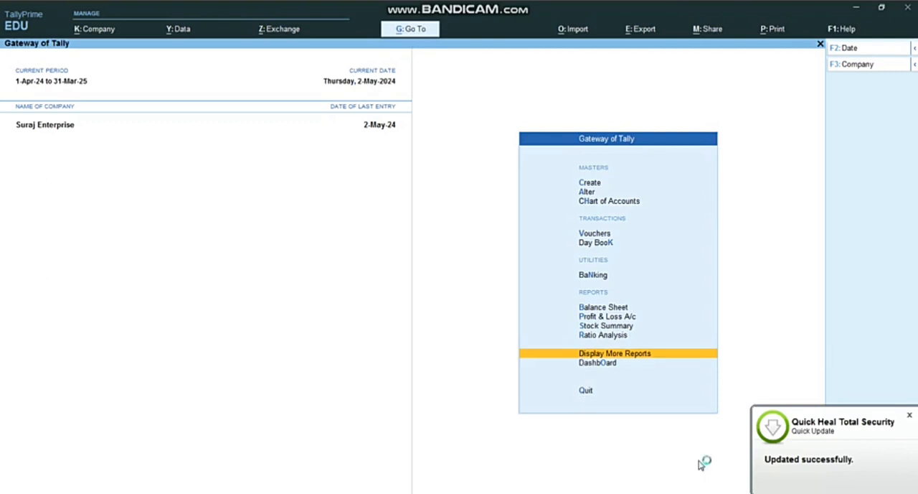
Step: View the ledger vouchers of the first customer in the ledger list, and return to the Gateway of Tally
{"action": "key", "text": "Return"}
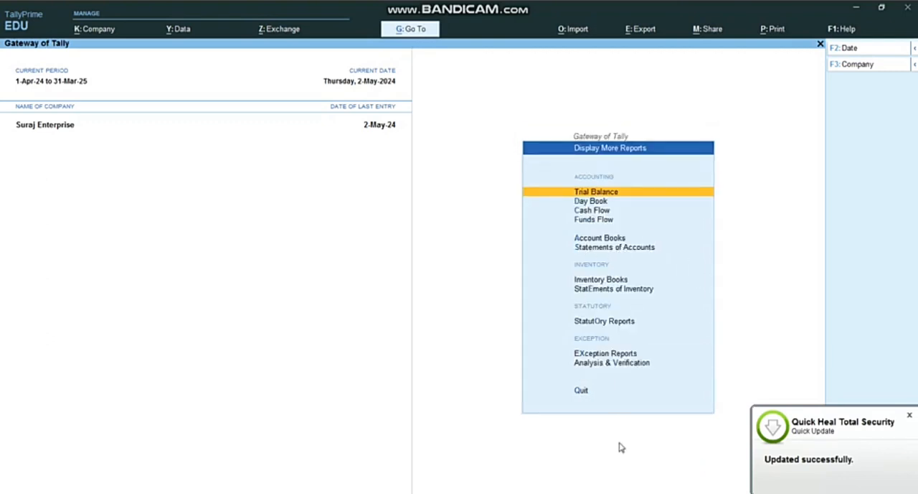
{"action": "key", "text": "a"}
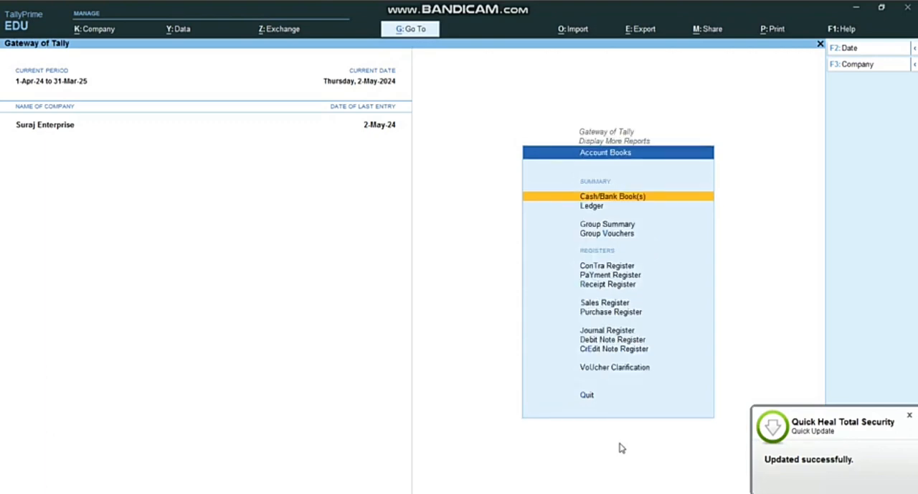
{"action": "key", "text": "l"}
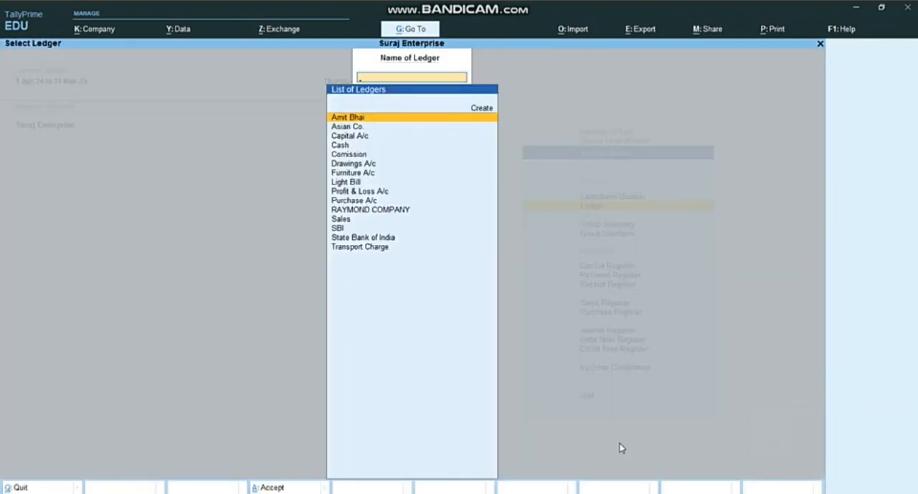
{"action": "key", "text": "Down"}
{"action": "key", "text": "Down"}
{"action": "key", "text": "Down"}
{"action": "key", "text": "Down"}
{"action": "key", "text": "Down"}
{"action": "key", "text": "Down"}
{"action": "key", "text": "Down"}
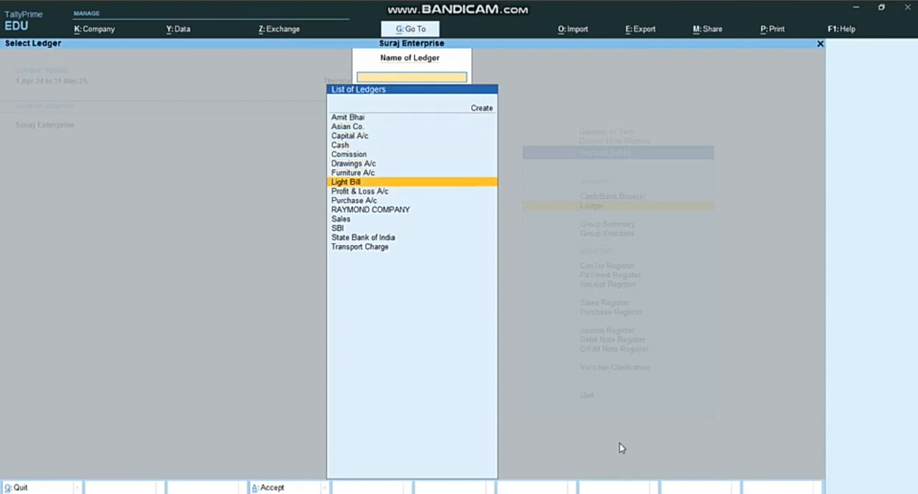
{"action": "key", "text": "Up"}
{"action": "key", "text": "Up"}
{"action": "key", "text": "Up"}
{"action": "key", "text": "Up"}
{"action": "key", "text": "Up"}
{"action": "key", "text": "Up"}
{"action": "key", "text": "Up"}
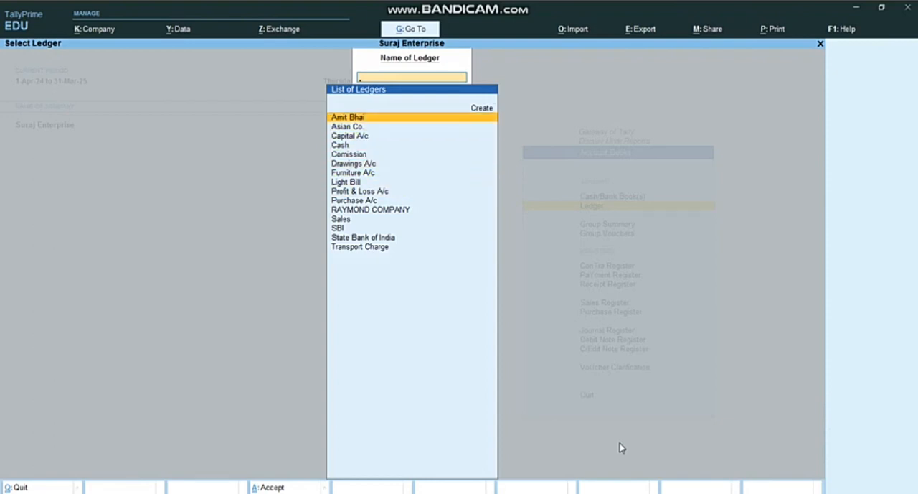
{"action": "key", "text": "Return"}
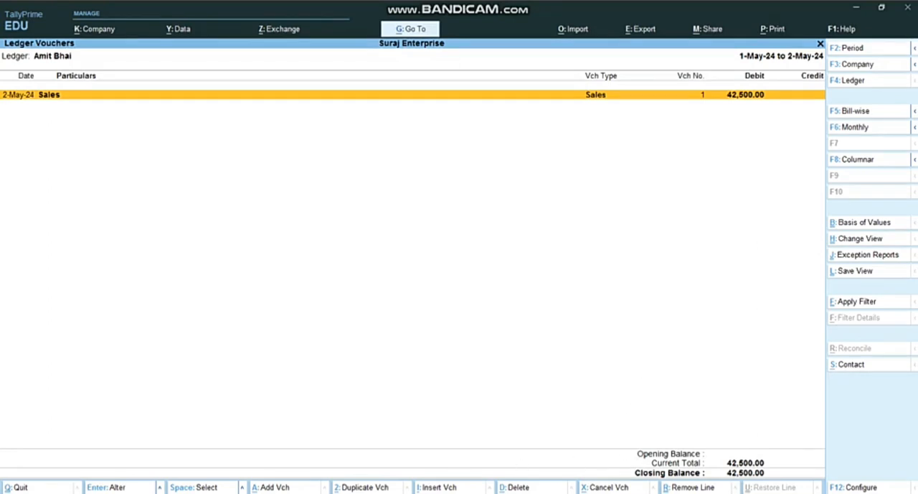
{"action": "key", "text": "Escape"}
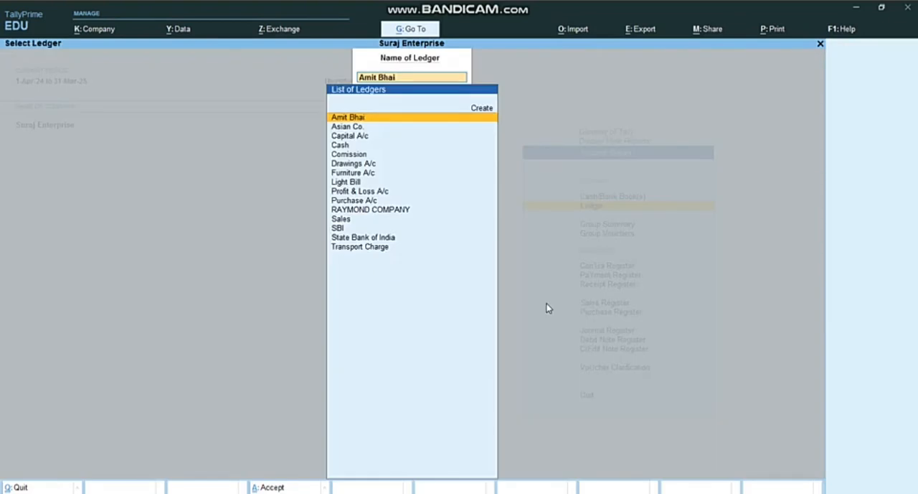
{"action": "key", "text": "Escape"}
{"action": "key", "text": "Escape"}
{"action": "key", "text": "Escape"}
Step: Start a new Receipt voucher with Cash as the account
{"action": "key", "text": "Up"}
{"action": "key", "text": "Up"}
{"action": "key", "text": "Up"}
{"action": "key", "text": "Up"}
{"action": "key", "text": "Up"}
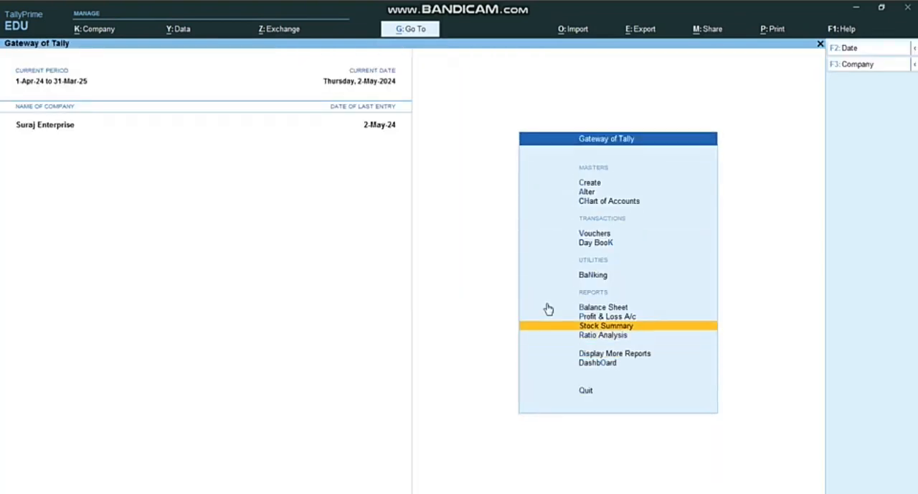
{"action": "key", "text": "Up"}
{"action": "key", "text": "Up"}
{"action": "key", "text": "Return"}
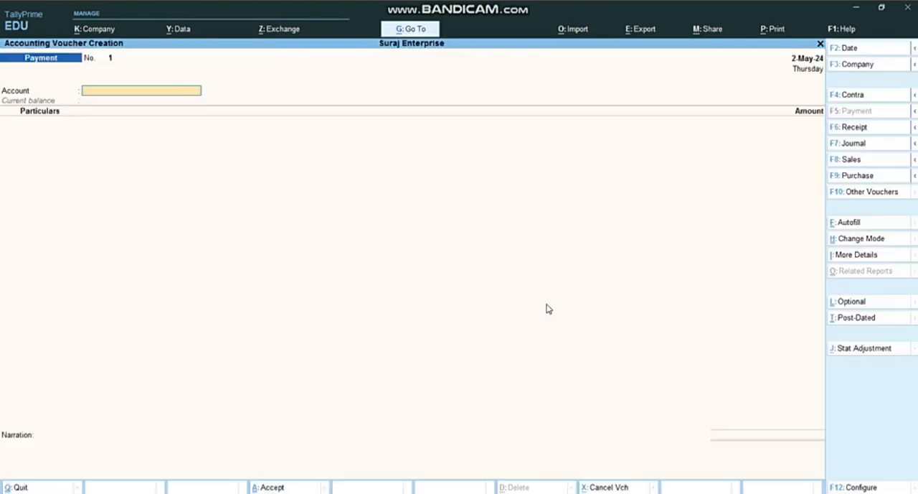
{"action": "left_click", "coordinate": [854, 132]}
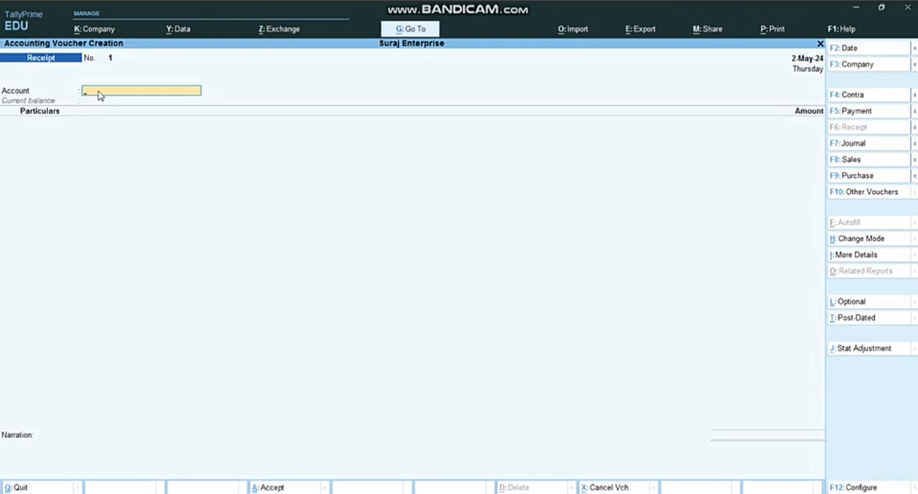
{"action": "type", "text": "C"}
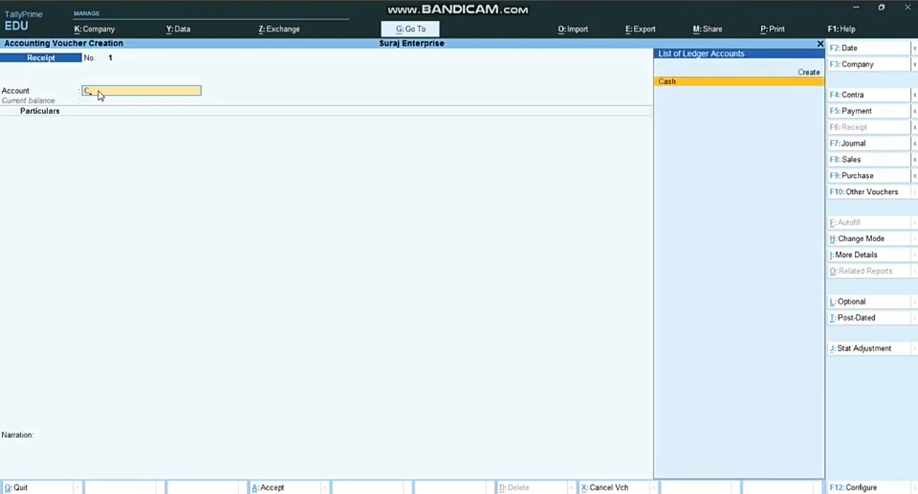
{"action": "key", "text": "Return"}
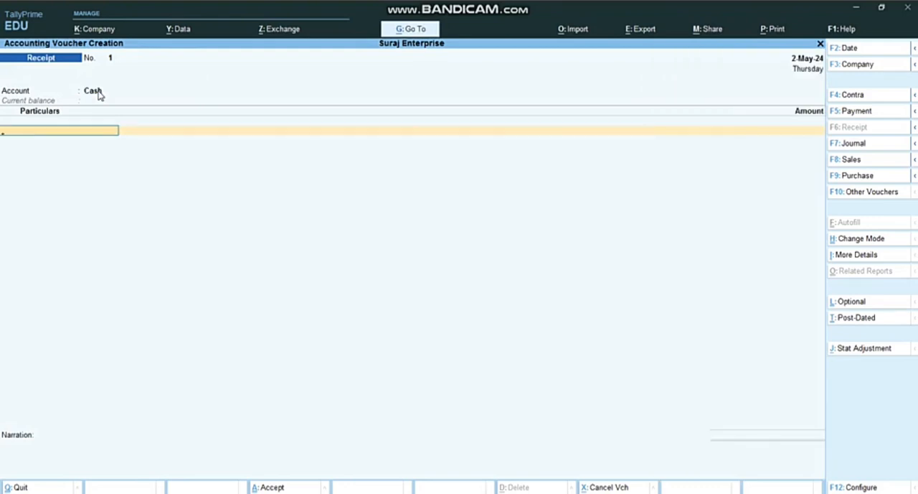
Step: Credit the customer's ledger with 30000 in the receipt's particulars
{"action": "type", "text": "Ami"}
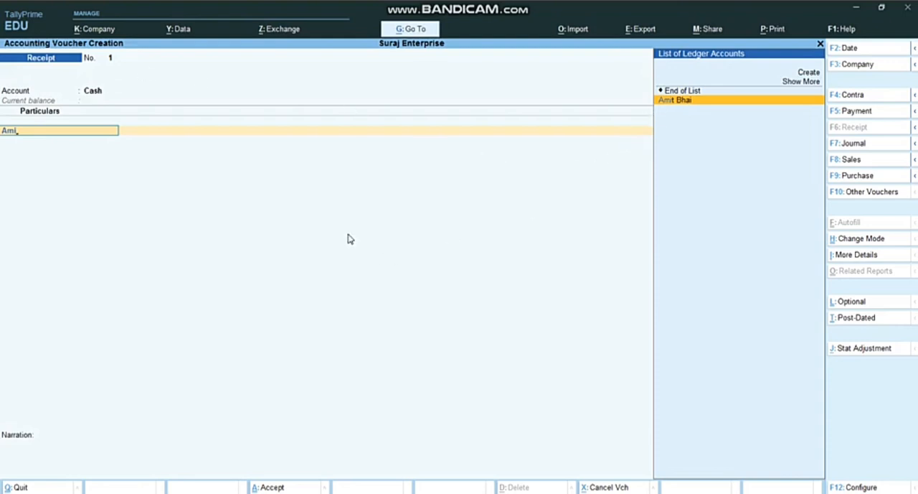
{"action": "key", "text": "Return"}
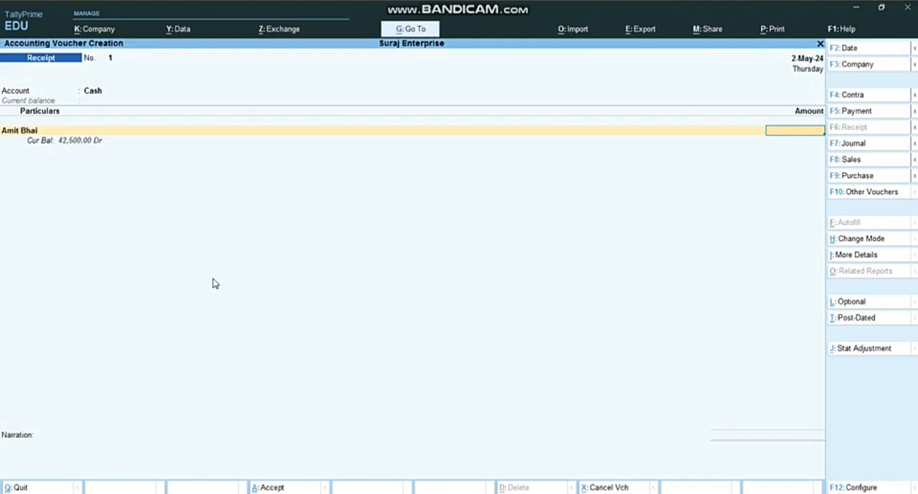
{"action": "type", "text": "30000"}
{"action": "key", "text": "Return"}
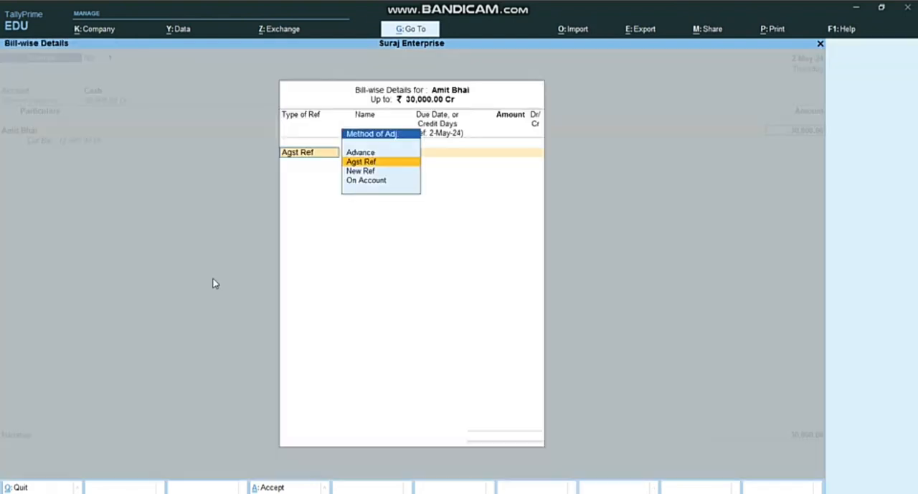
Step: Set the customer's bill-wise reference type to On Account for the full 30,000.00 Cr
{"action": "key", "text": "Down"}
{"action": "key", "text": "Down"}
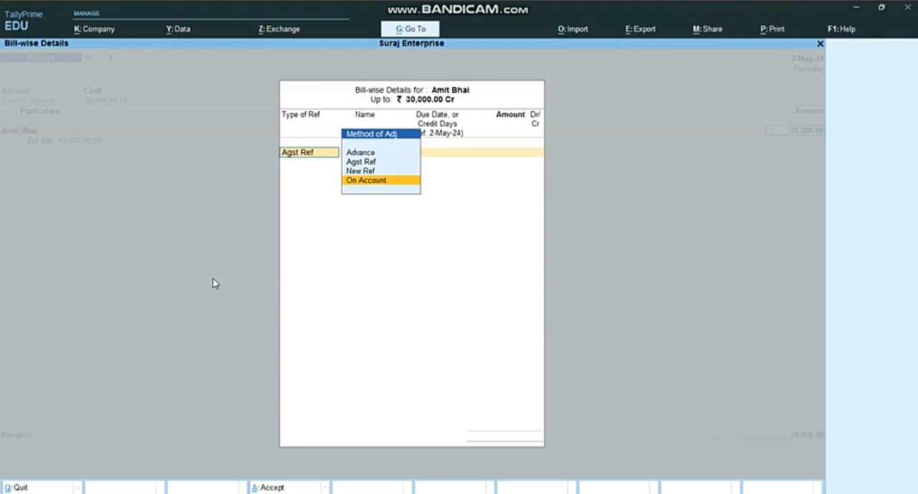
{"action": "key", "text": "Up"}
{"action": "key", "text": "Up"}
{"action": "key", "text": "Up"}
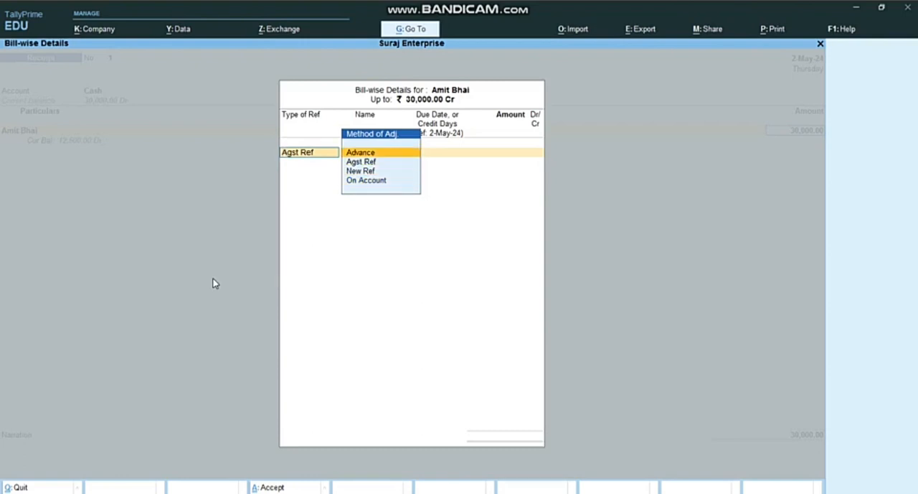
{"action": "key", "text": "Down"}
{"action": "key", "text": "Down"}
{"action": "key", "text": "Down"}
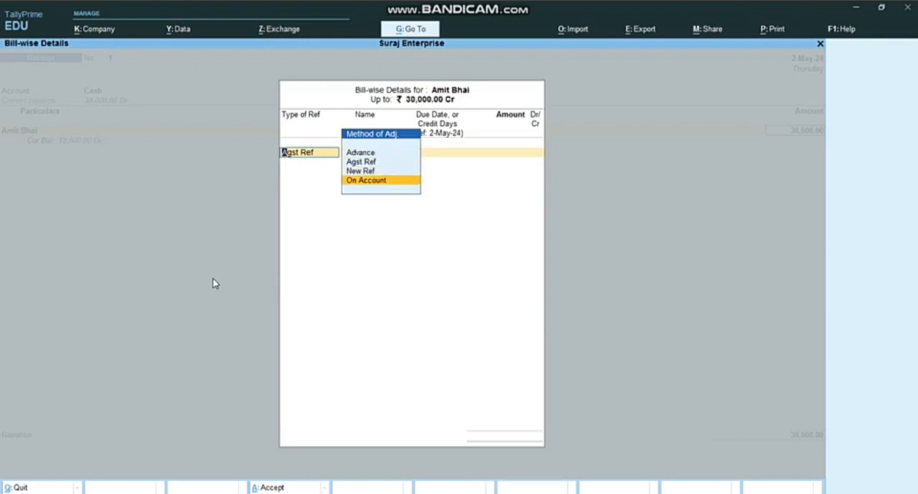
{"action": "key", "text": "Return"}
{"action": "key", "text": "Return"}
{"action": "key", "text": "Return"}
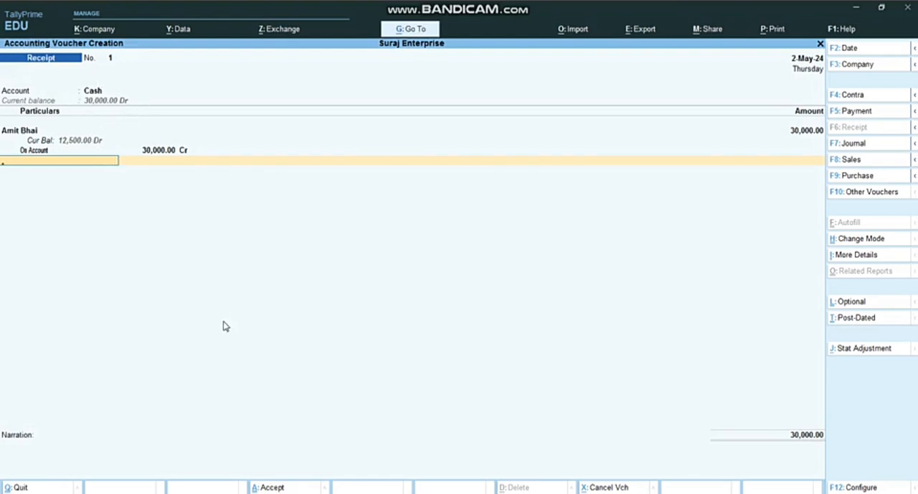
Step: Finish the receipt voucher's entries, leave the narration blank and save the voucher
{"action": "key", "text": "Return"}
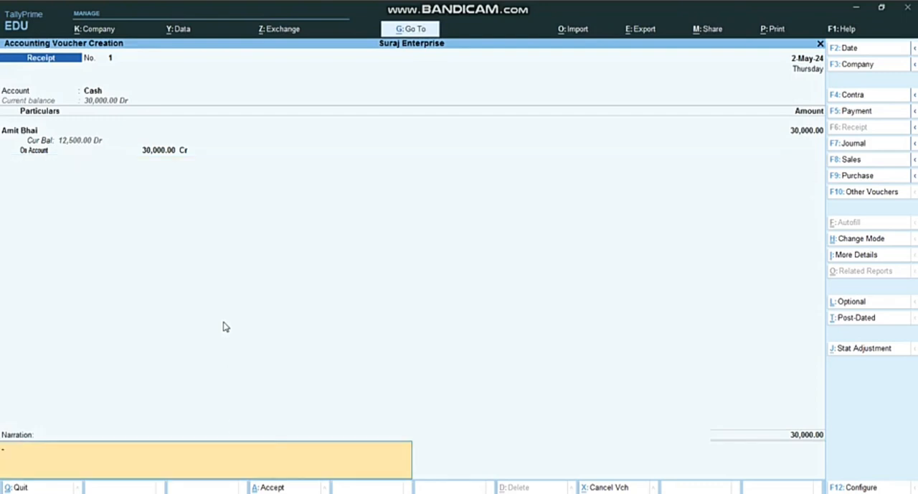
{"action": "key", "text": "Return"}
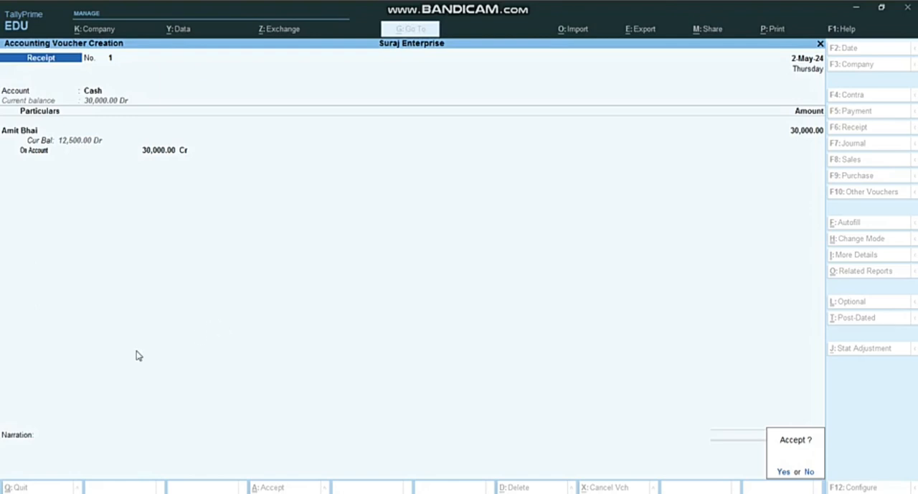
{"action": "key", "text": "Return"}
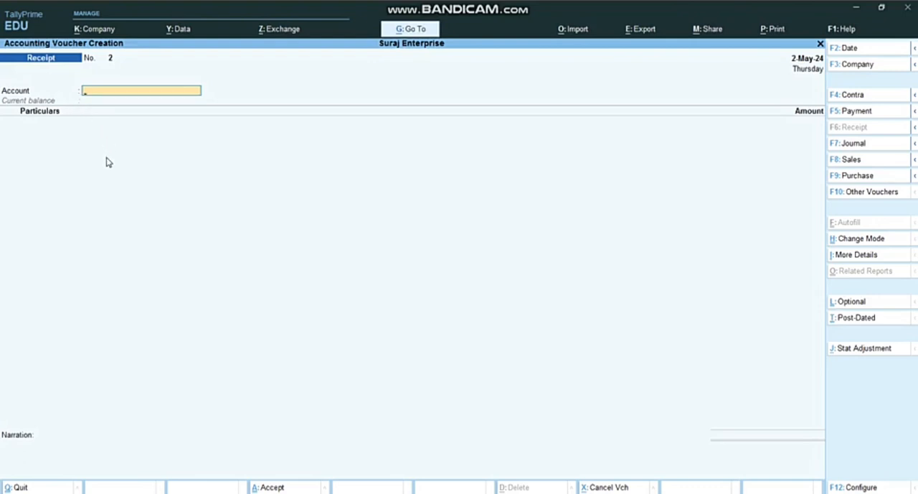
Step: Set Cash as the new receipt voucher's account and choose Capital A/c in the particulars
{"action": "type", "text": "C"}
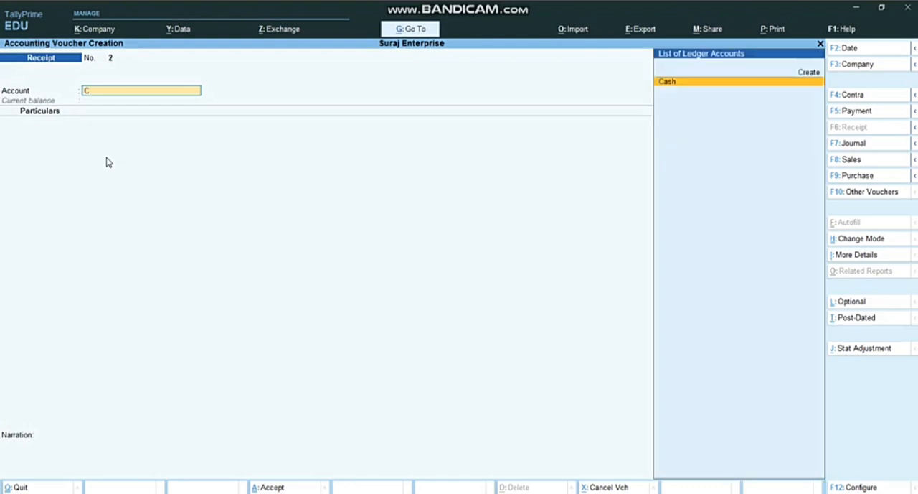
{"action": "key", "text": "Return"}
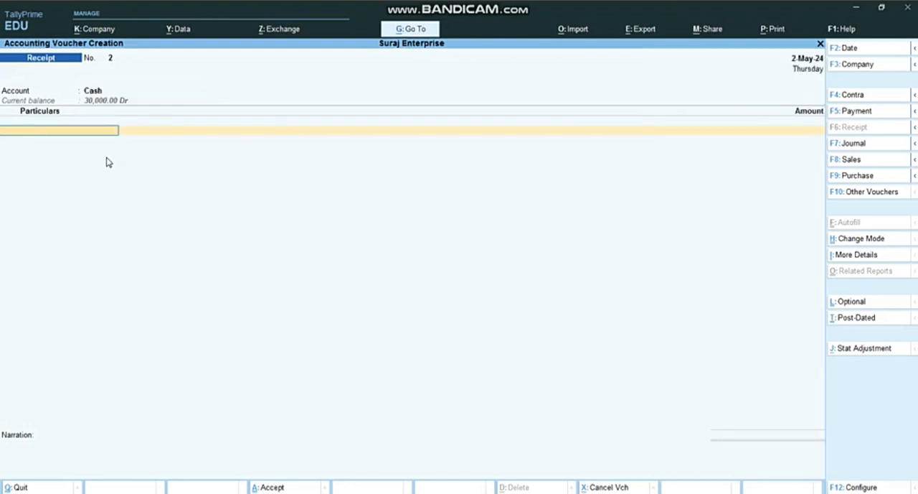
{"action": "type", "text": "Ca"}
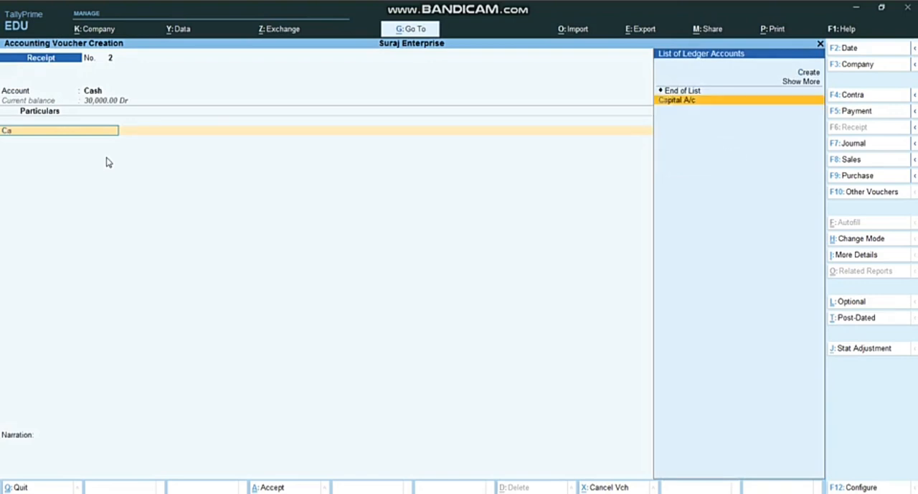
{"action": "type", "text": "p"}
{"action": "key", "text": "Up"}
{"action": "key", "text": "Up"}
{"action": "key", "text": "Up"}
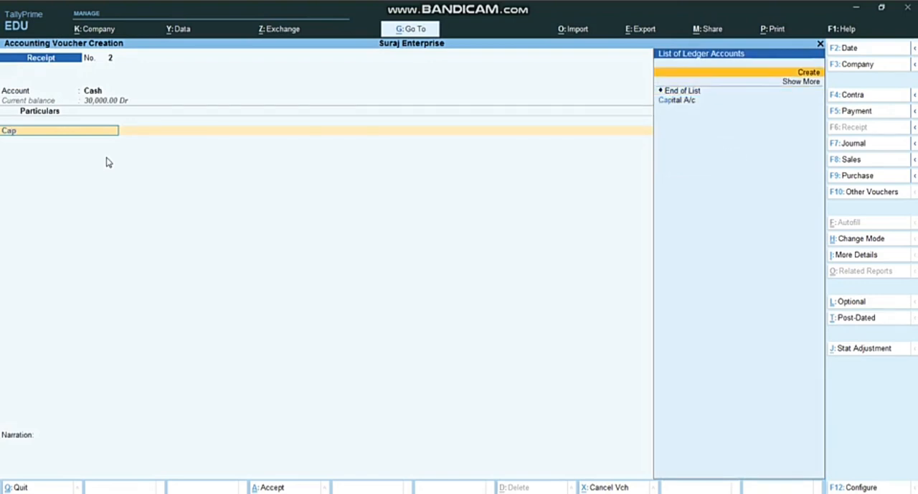
{"action": "key", "text": "Down"}
{"action": "key", "text": "Down"}
{"action": "key", "text": "Down"}
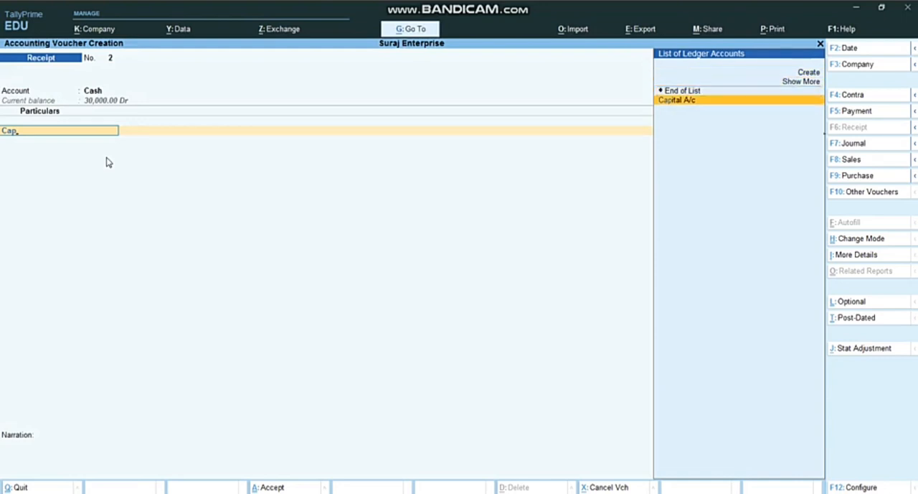
{"action": "key", "text": "Return"}
Step: Enter 200000 as the Capital A/c amount and save the receipt voucher with a blank narration
{"action": "type", "text": "2"}
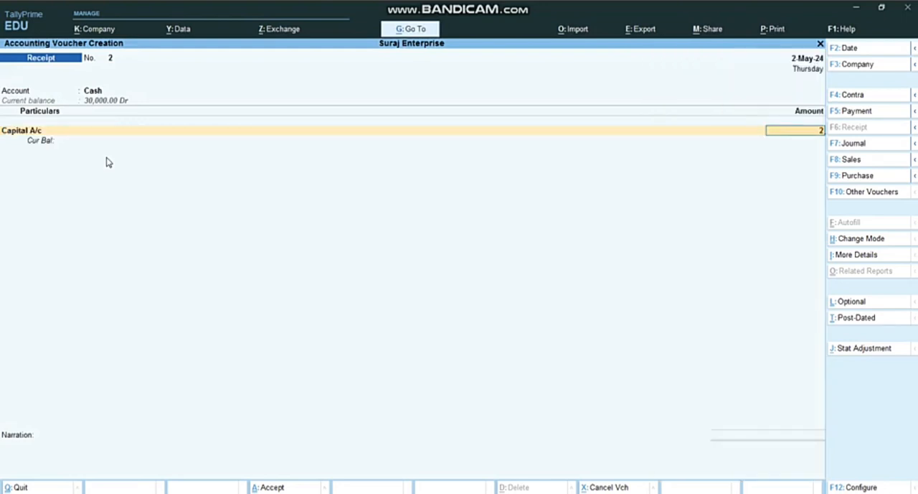
{"action": "type", "text": "00000"}
{"action": "key", "text": "Return"}
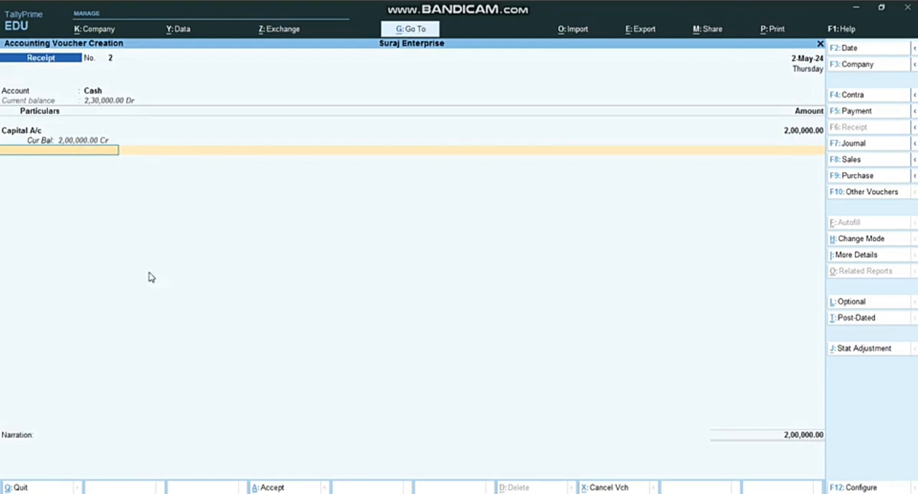
{"action": "key", "text": "Return"}
{"action": "key", "text": "Return"}
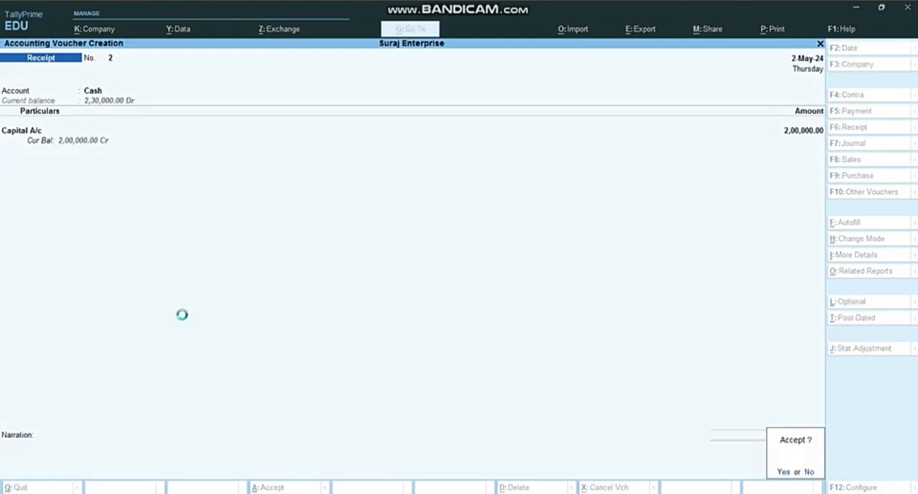
{"action": "key", "text": "Return"}
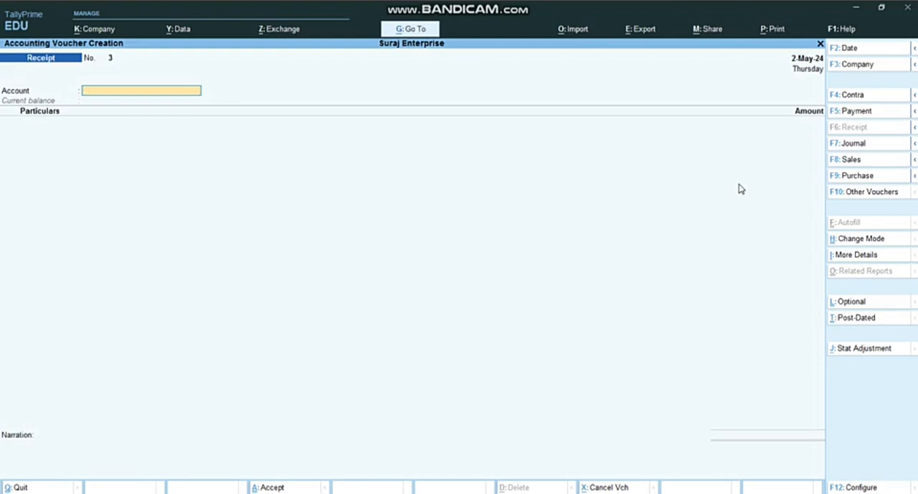
Step: Switch to a Payment voucher with Cash as the account and Drawings A/c in the particulars
{"action": "left_click", "coordinate": [841, 116]}
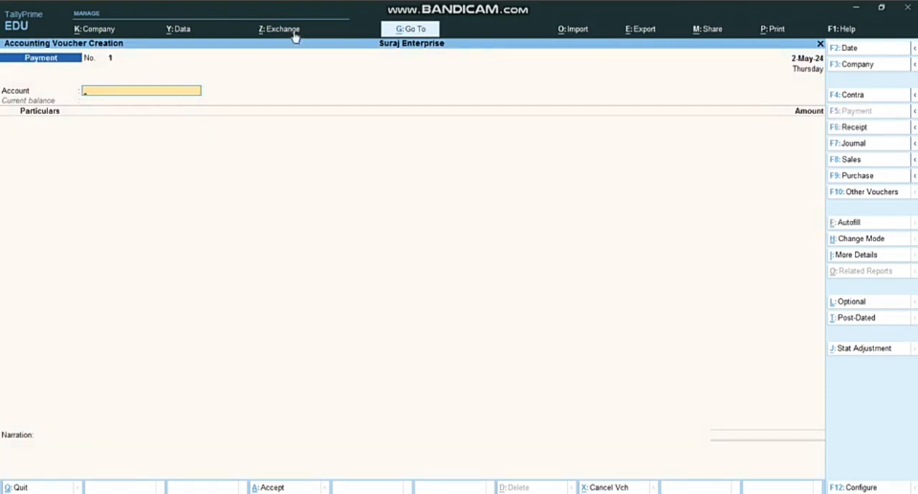
{"action": "type", "text": "Cas"}
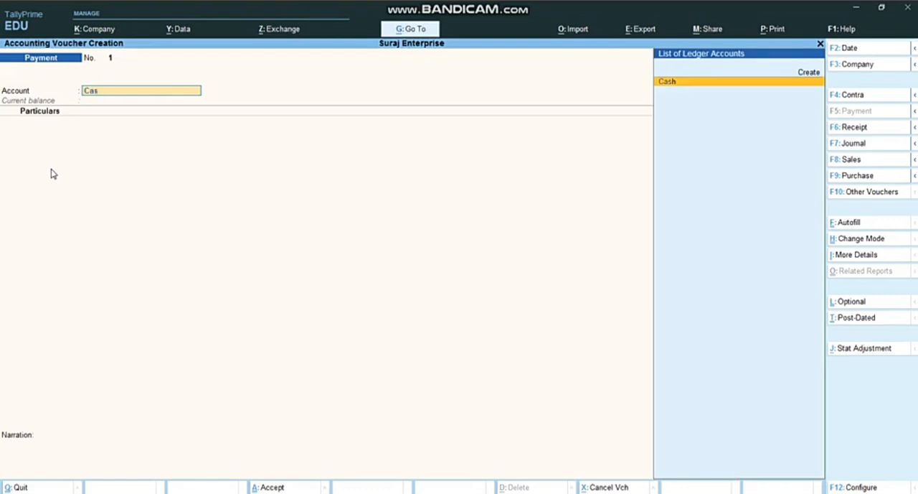
{"action": "key", "text": "Return"}
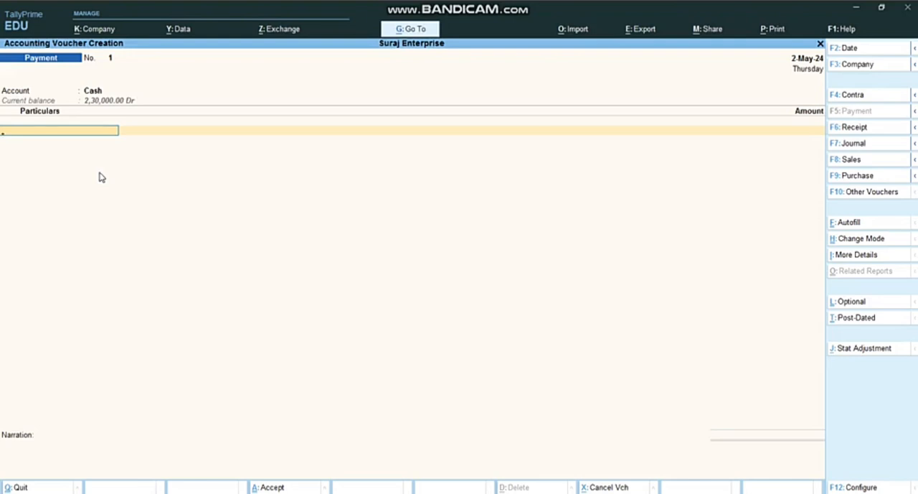
{"action": "type", "text": "d"}
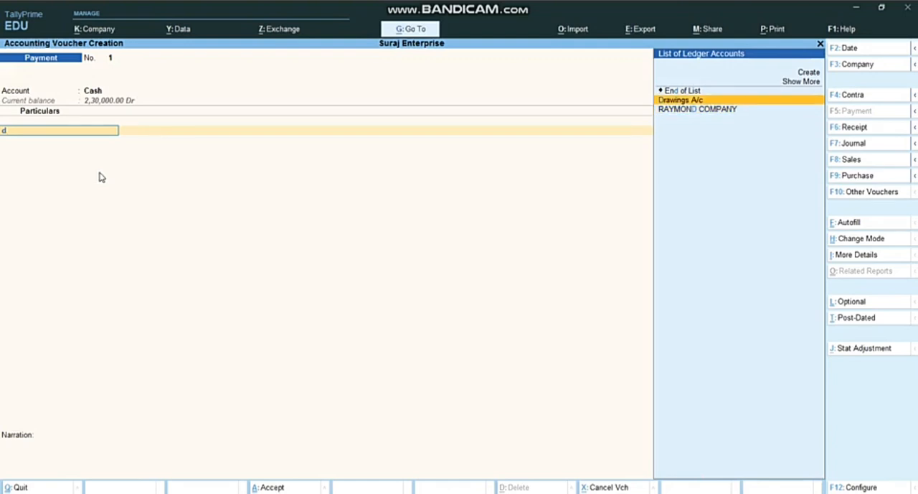
{"action": "key", "text": "Return"}
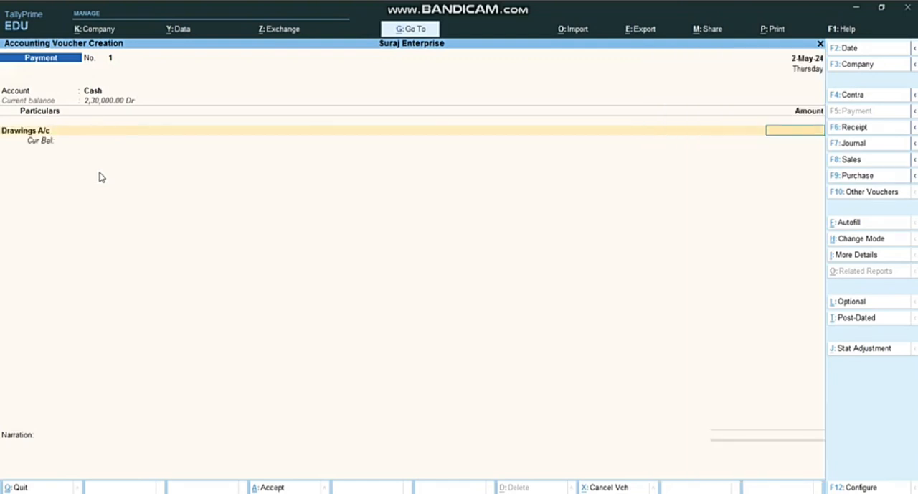
Step: Enter 5000 as the Drawings A/c amount and save the payment voucher with a blank narration
{"action": "type", "text": "50000"}
{"action": "key", "text": "BackSpace"}
{"action": "key", "text": "Return"}
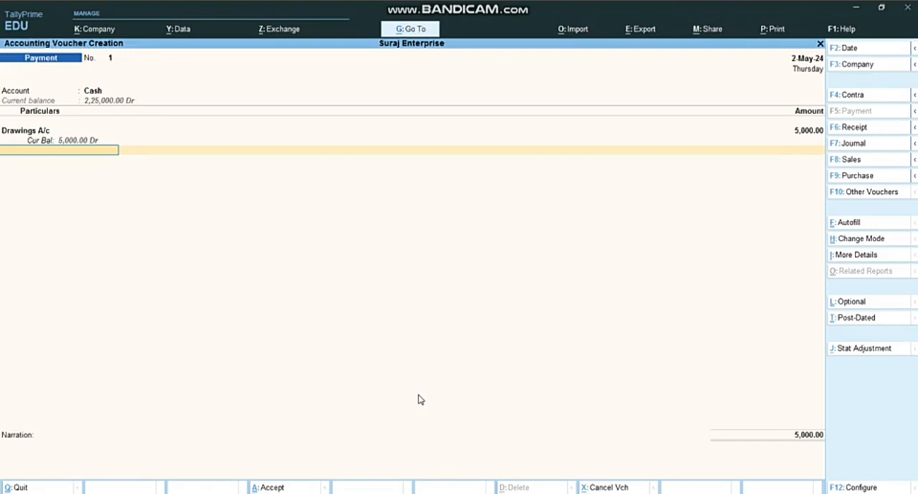
{"action": "key", "text": "Return"}
{"action": "key", "text": "Return"}
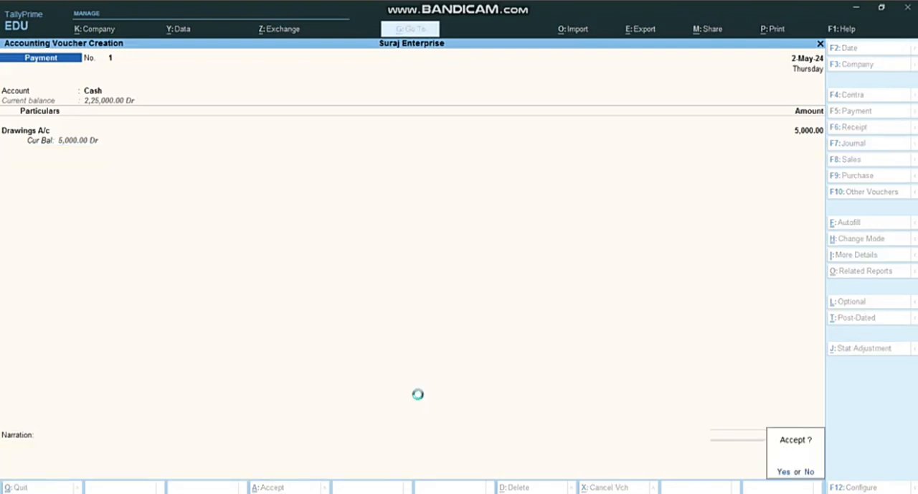
{"action": "key", "text": "Return"}
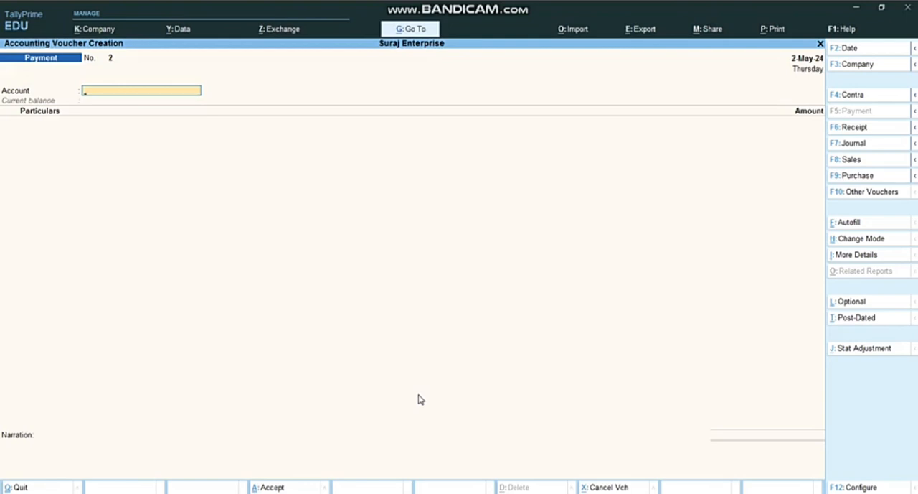
Step: Fill in a second payment voucher with Cash as the account and Asian Co. debited with 6000
{"action": "type", "text": "C"}
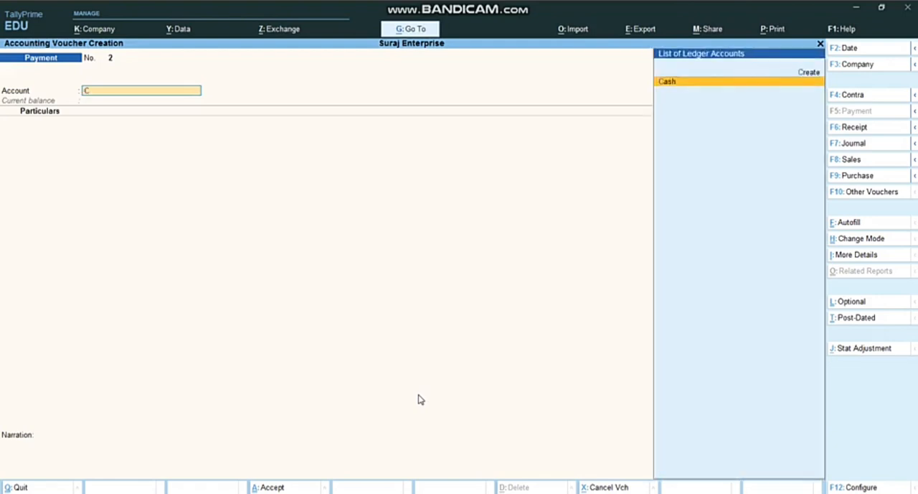
{"action": "key", "text": "Return"}
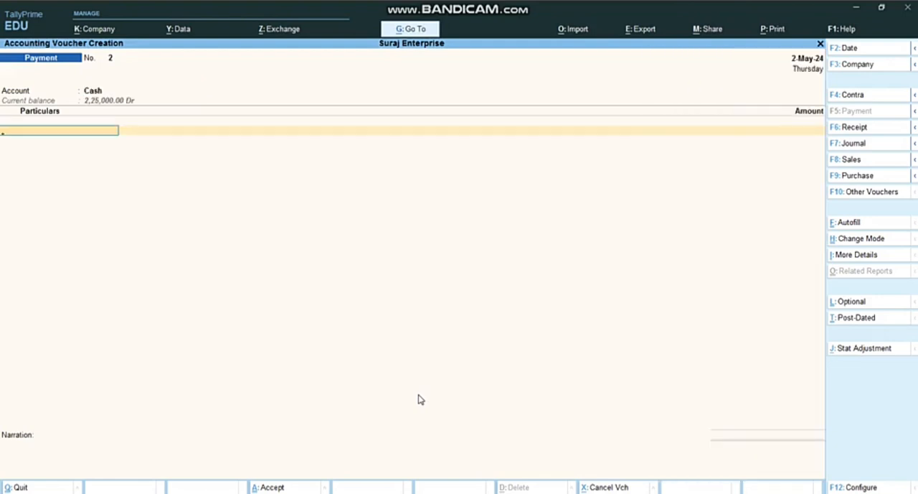
{"action": "type", "text": "As"}
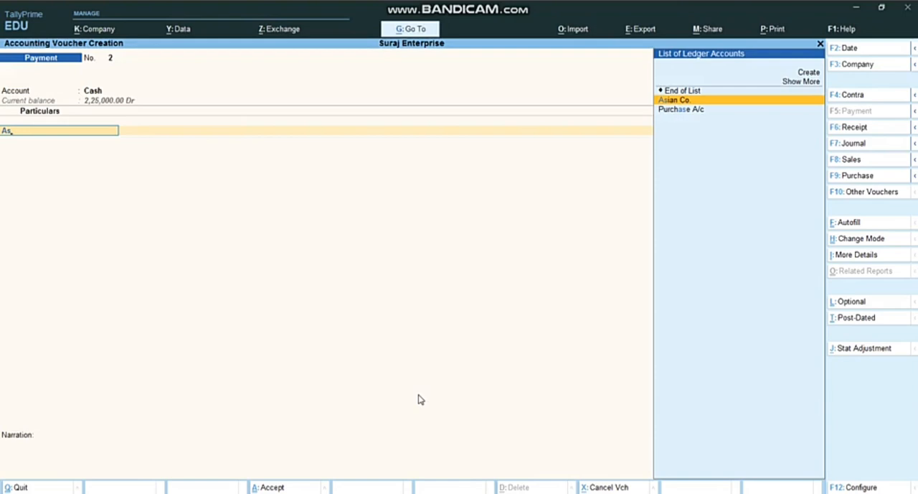
{"action": "key", "text": "Return"}
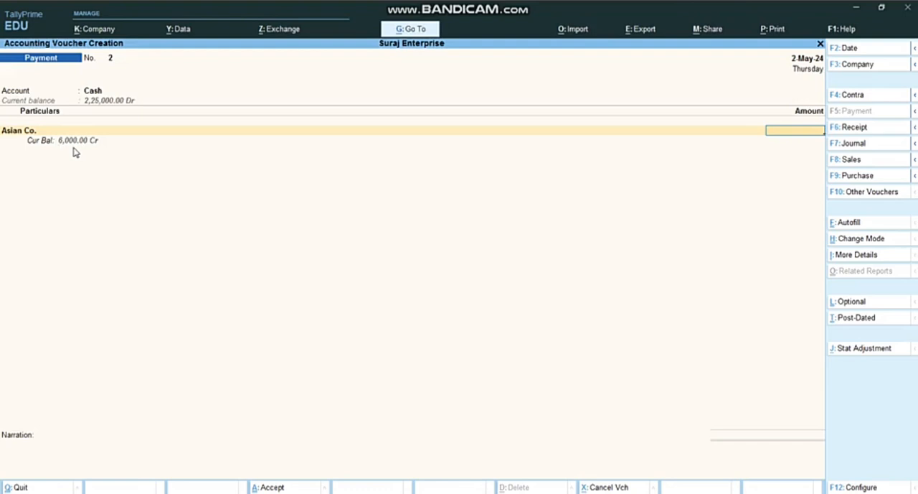
{"action": "type", "text": "6000"}
{"action": "key", "text": "Return"}
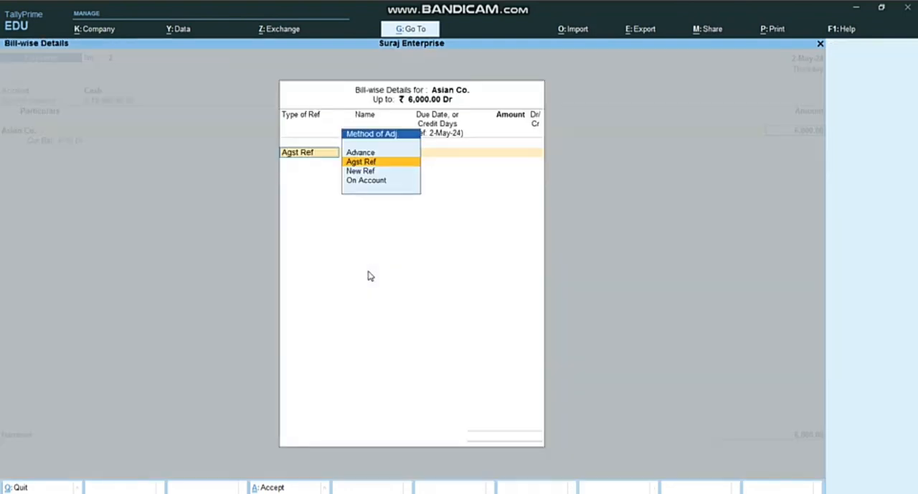
Step: Set the bill-wise reference type for Asian Co. to On Account for the full 6,000.00 Dr
{"action": "key", "text": "Down"}
{"action": "key", "text": "Down"}
{"action": "key", "text": "Return"}
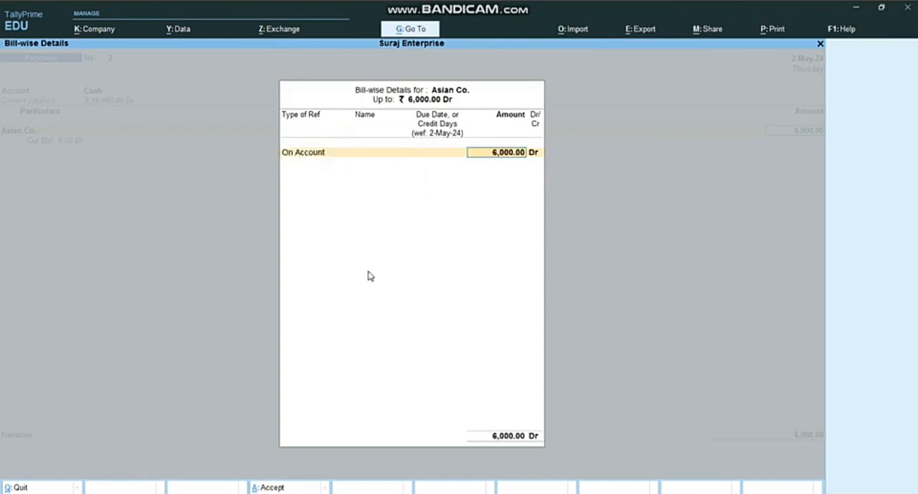
{"action": "key", "text": "Return"}
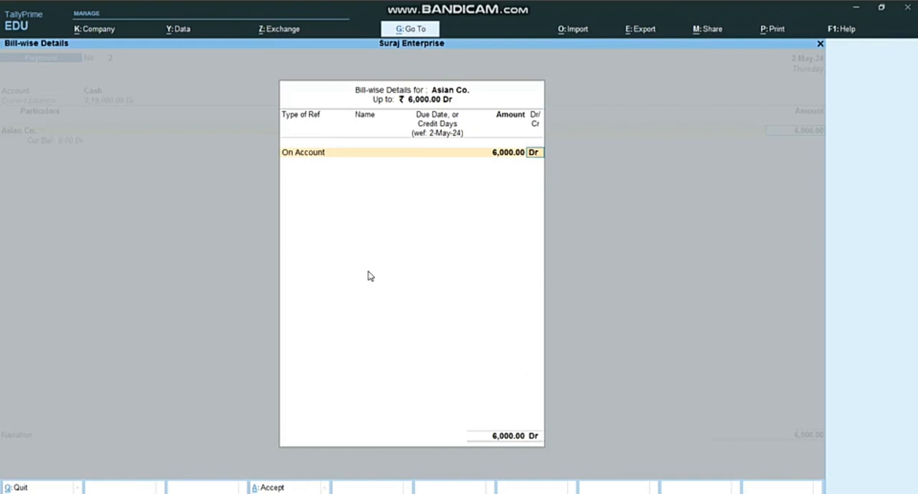
{"action": "key", "text": "Return"}
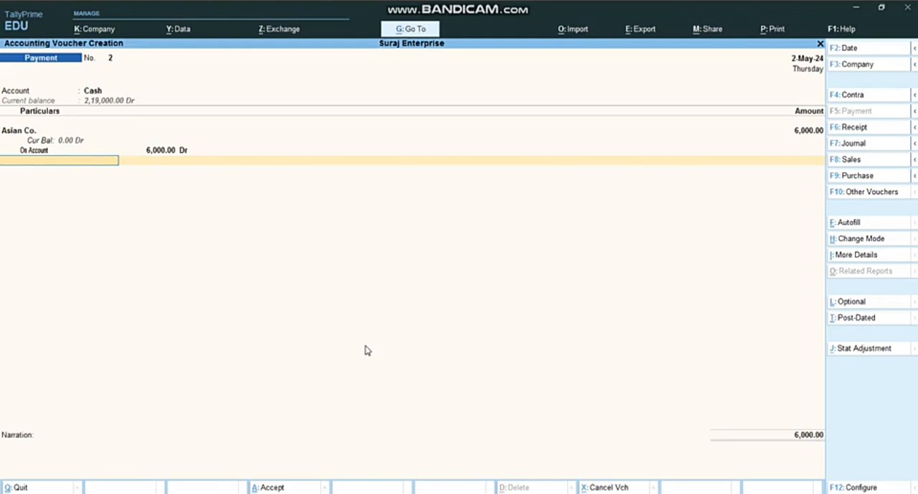
Step: Finish the Asian Co. payment voucher's entries, leave the narration blank and save it
{"action": "key", "text": "Return"}
{"action": "key", "text": "Return"}
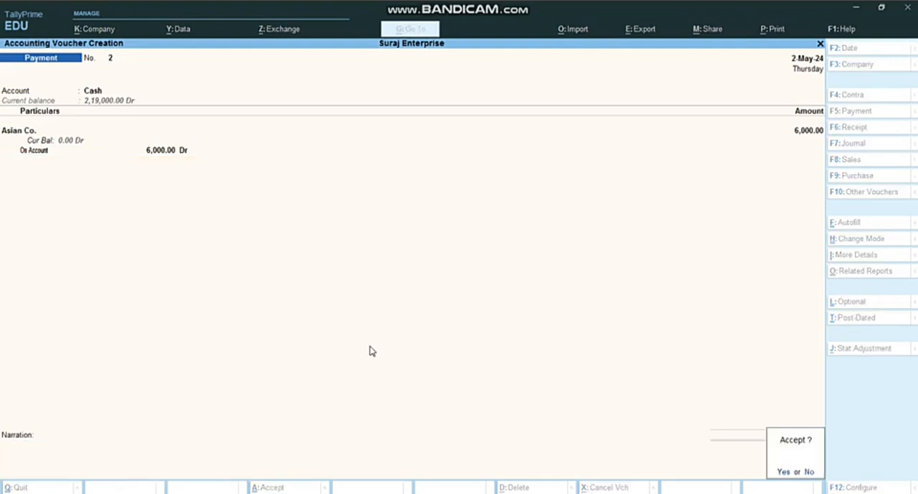
{"action": "key", "text": "y"}
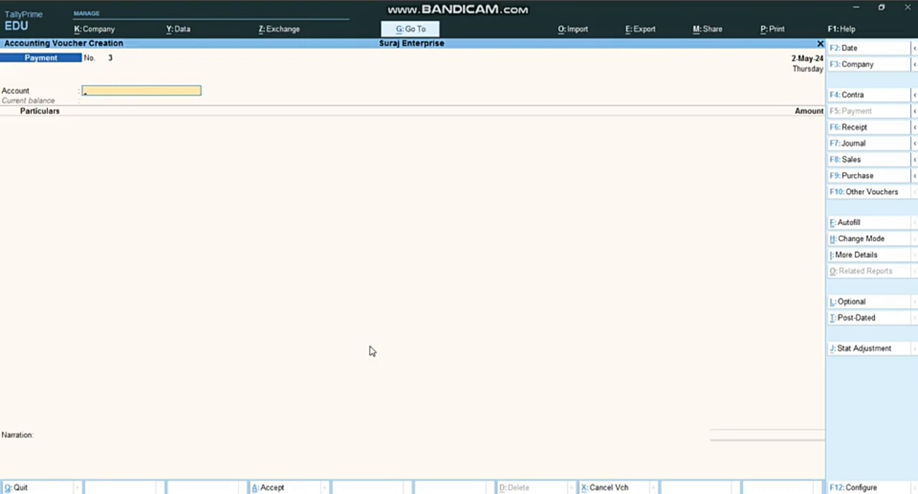
Step: Switch to the Assignment 5 document in Microsoft Word to read its transaction list, and return to TallyPrime
{"action": "left_click", "coordinate": [439, 493]}
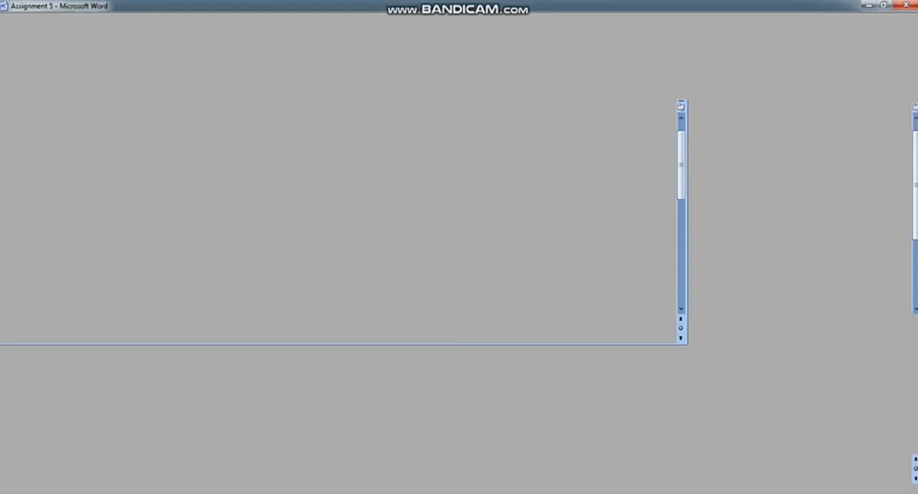
{"action": "key", "text": "alt+Tab"}
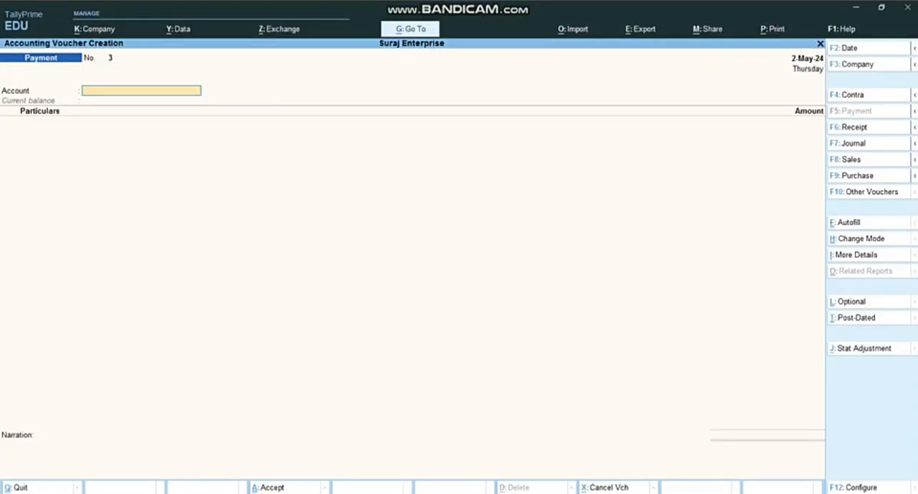
{"action": "left_click", "coordinate": [454, 493]}
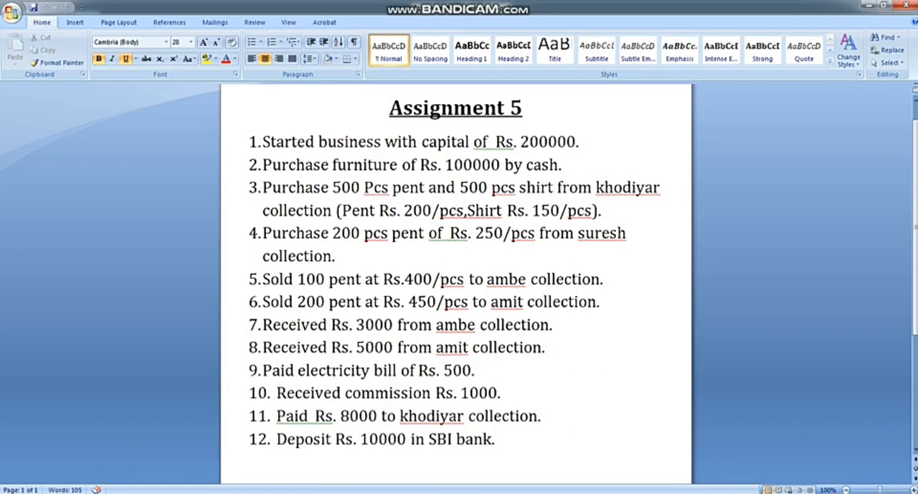
{"action": "key", "text": "alt+Tab"}
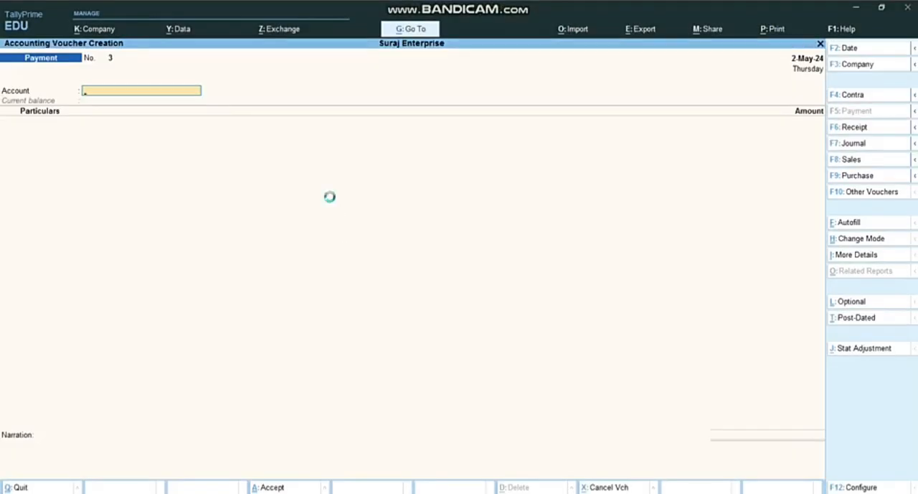
Step: Quit voucher creation without entering another payment and return to the Gateway of Tally
{"action": "key", "text": "Escape"}
{"action": "key", "text": "y"}
{"action": "key", "text": "Escape"}
{"action": "key", "text": "Escape"}
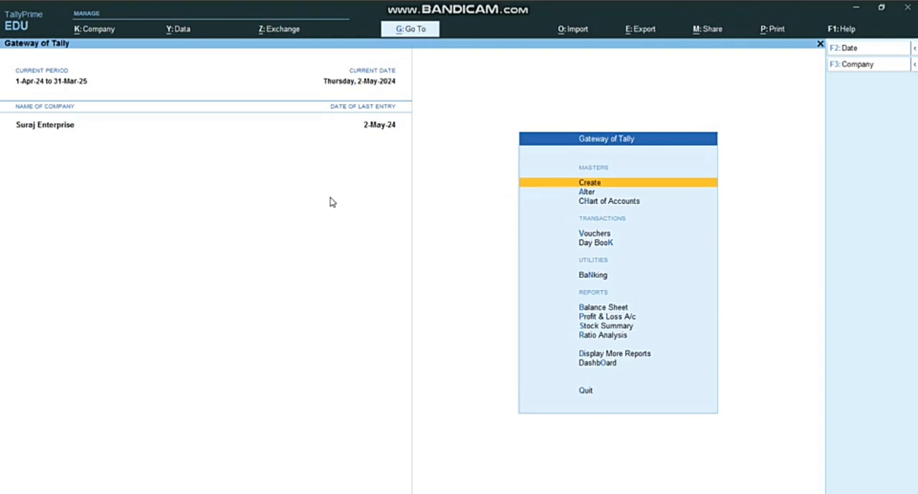
Step: Shut the company Suraj Enterprise
{"action": "left_click", "coordinate": [98, 31]}
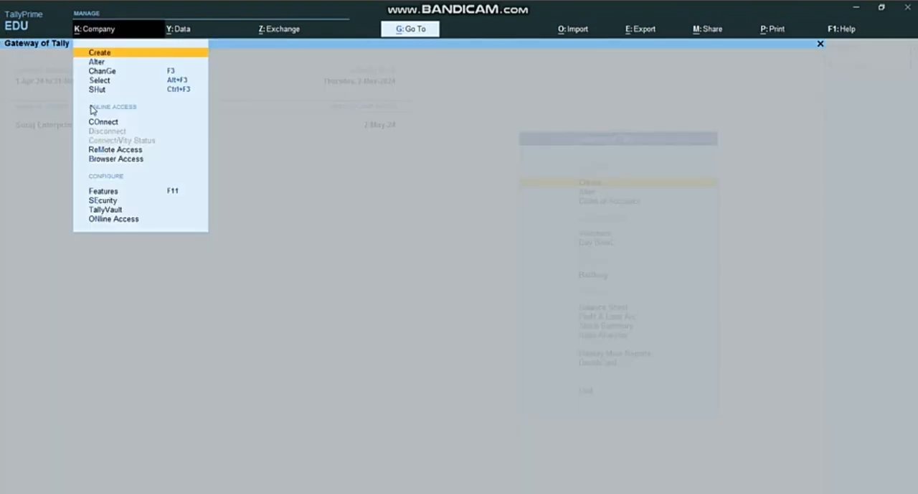
{"action": "left_click", "coordinate": [101, 90]}
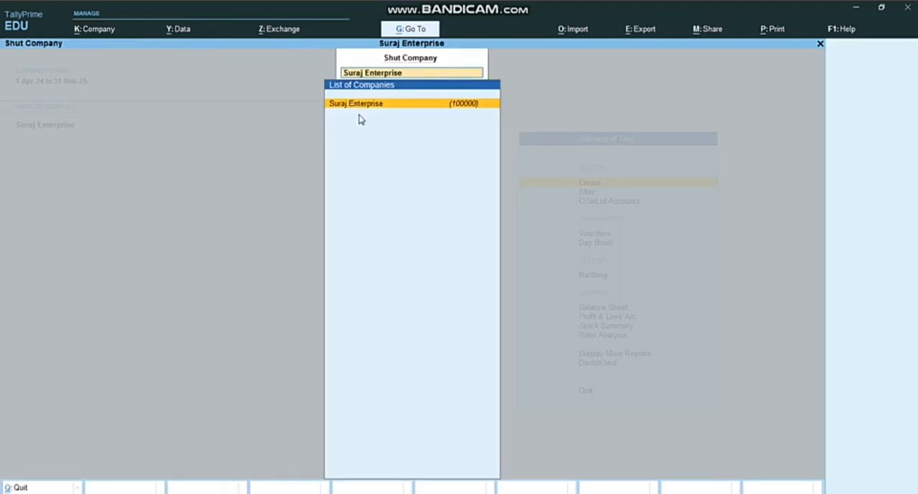
{"action": "key", "text": "Return"}
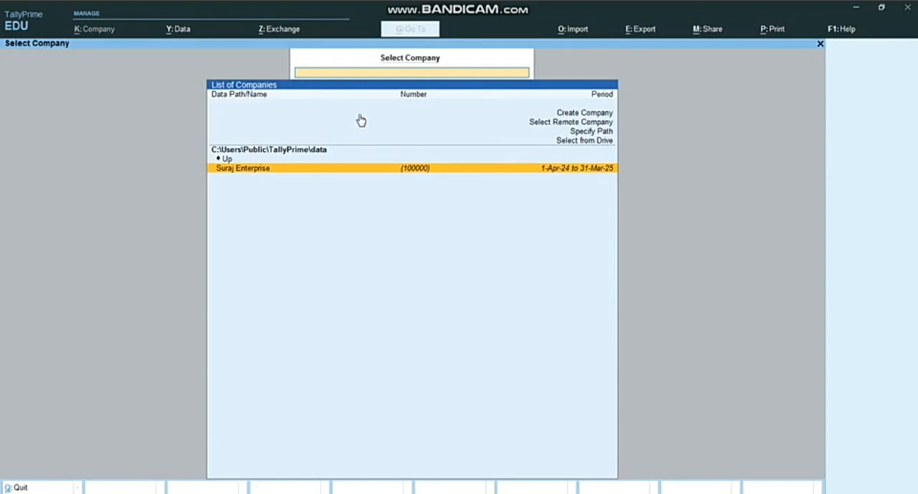
Step: Start creating a new company and enter Acw A5 as both its company name and mailing name
{"action": "key", "text": "Up"}
{"action": "key", "text": "Up"}
{"action": "key", "text": "Up"}
{"action": "key", "text": "Up"}
{"action": "key", "text": "Up"}
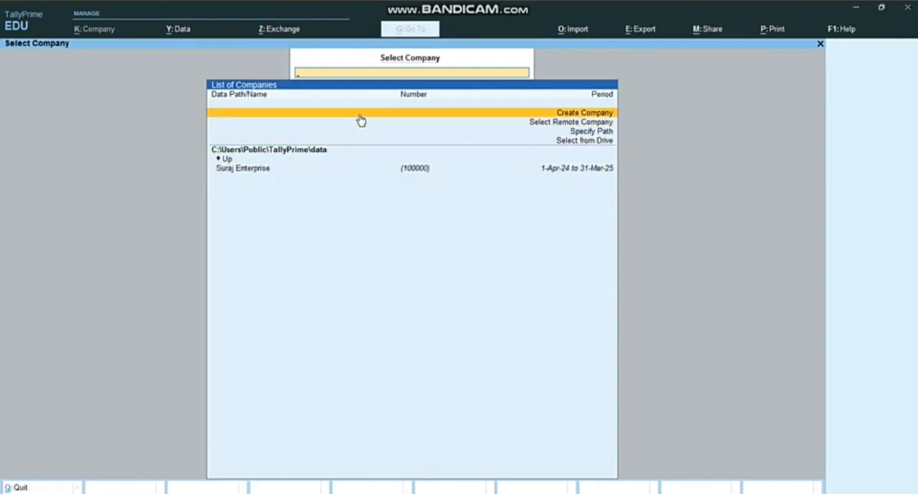
{"action": "key", "text": "Return"}
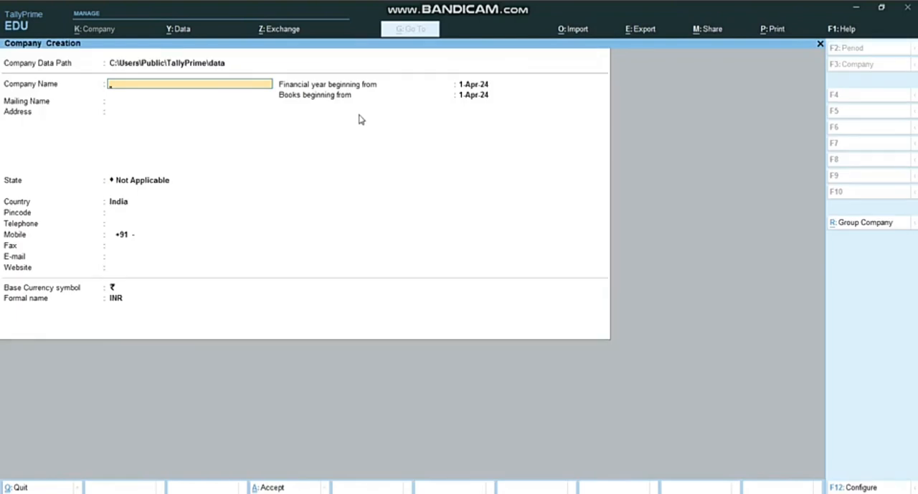
{"action": "type", "text": "Acw A5"}
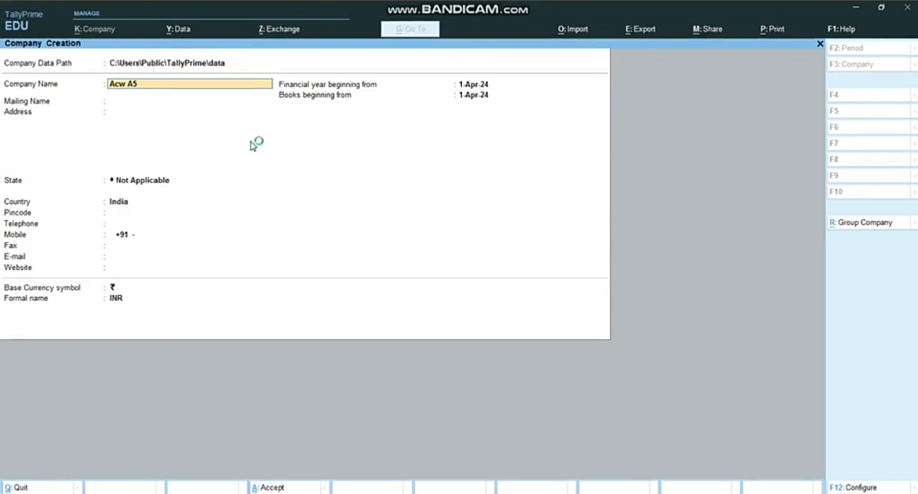
{"action": "key", "text": "Return"}
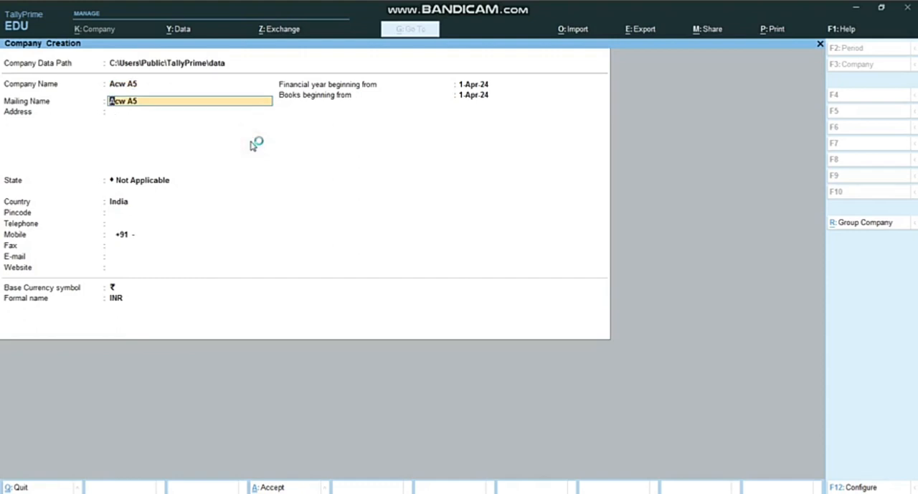
{"action": "key", "text": "Return"}
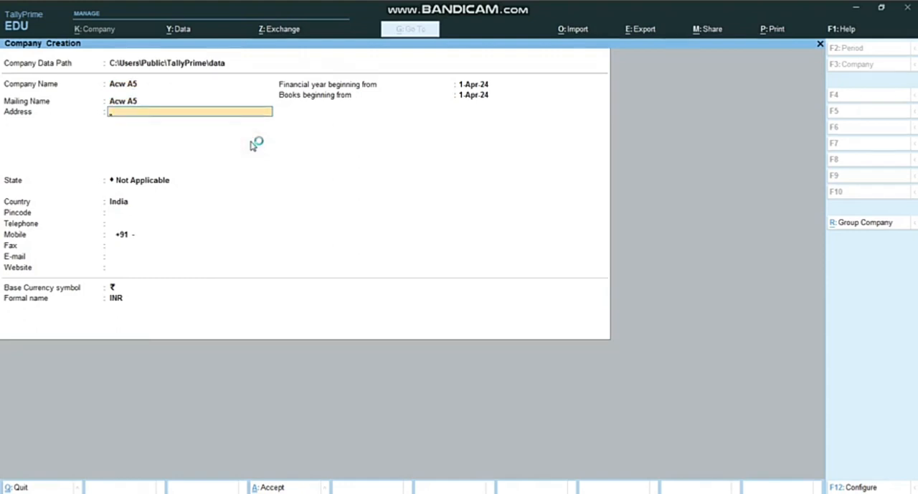
Step: Leave the address and contact details blank, keep India and INR, and save the new company
{"action": "key", "text": "Return"}
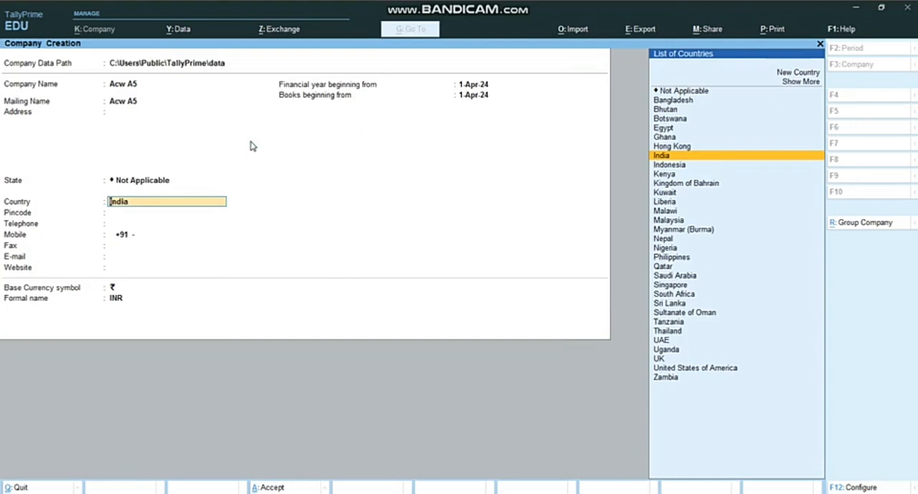
{"action": "key", "text": "Return"}
{"action": "key", "text": "Return"}
{"action": "key", "text": "Return"}
{"action": "key", "text": "Return"}
{"action": "key", "text": "Return"}
{"action": "key", "text": "Return"}
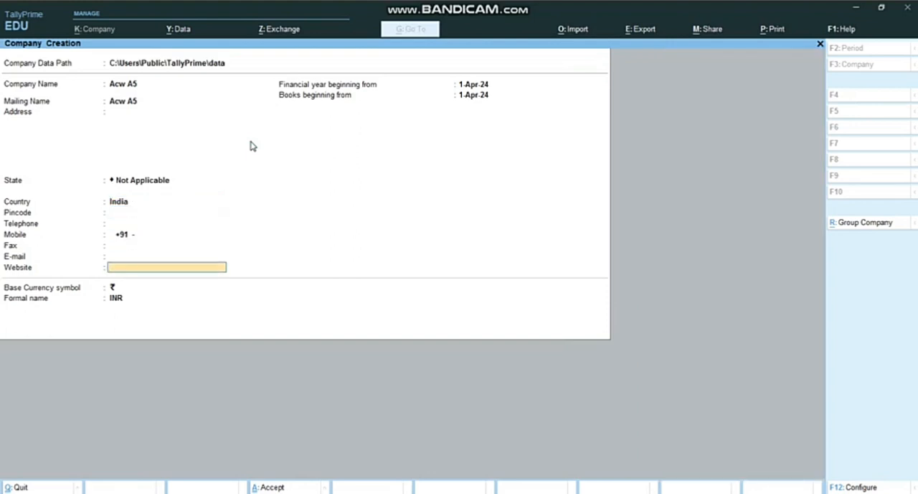
{"action": "key", "text": "Return"}
{"action": "key", "text": "Return"}
{"action": "key", "text": "Return"}
{"action": "key", "text": "Return"}
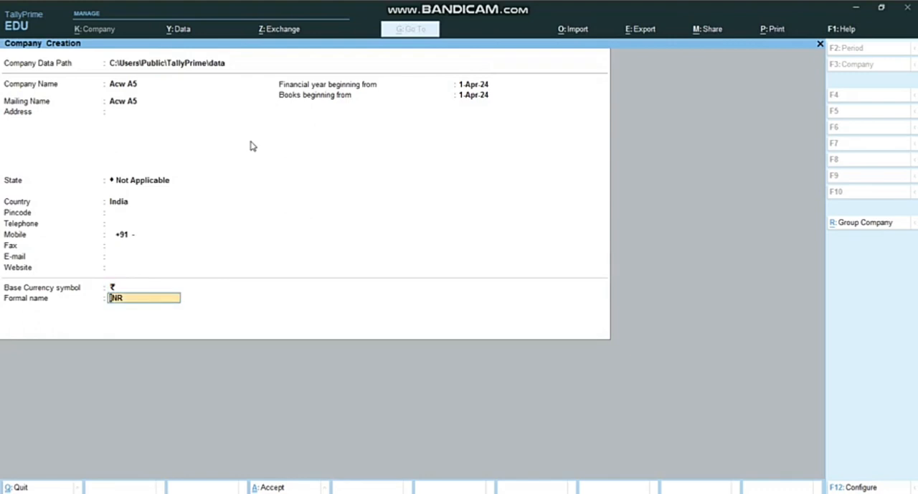
{"action": "key", "text": "Return"}
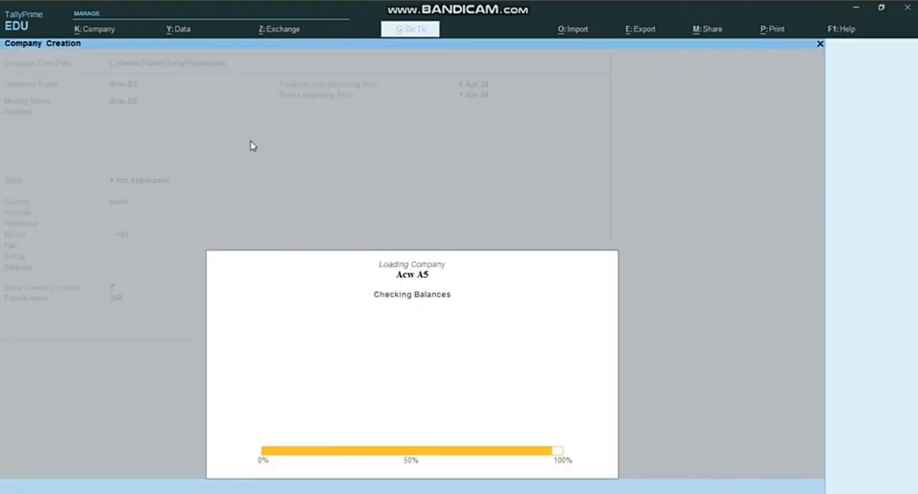
Step: Keep accounts, bill-wise entry, inventory and GST enabled in the company features, and proceed to the GST registration details
{"action": "key", "text": "Return"}
{"action": "key", "text": "Return"}
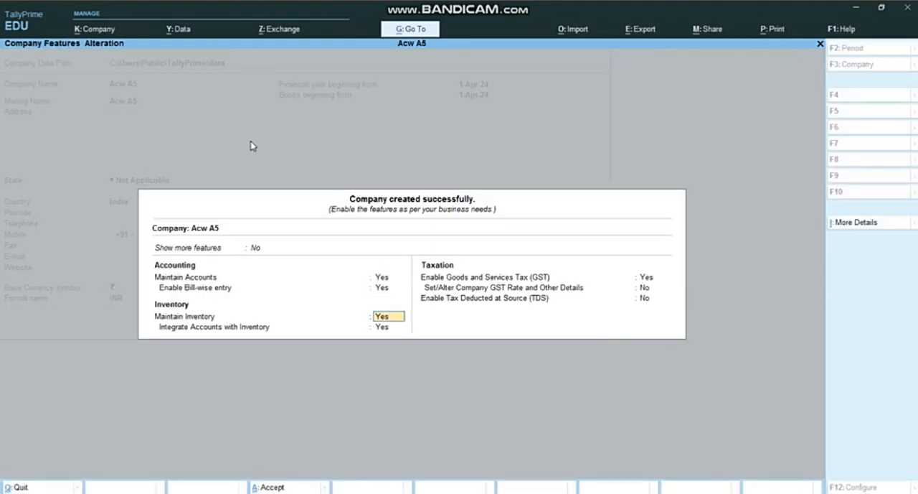
{"action": "key", "text": "Return"}
{"action": "key", "text": "Return"}
Step: Save the GST details with the GSTIN and registration name blank, and leave the company features for the Gateway of Tally
{"action": "key", "text": "Return"}
{"action": "key", "text": "Return"}
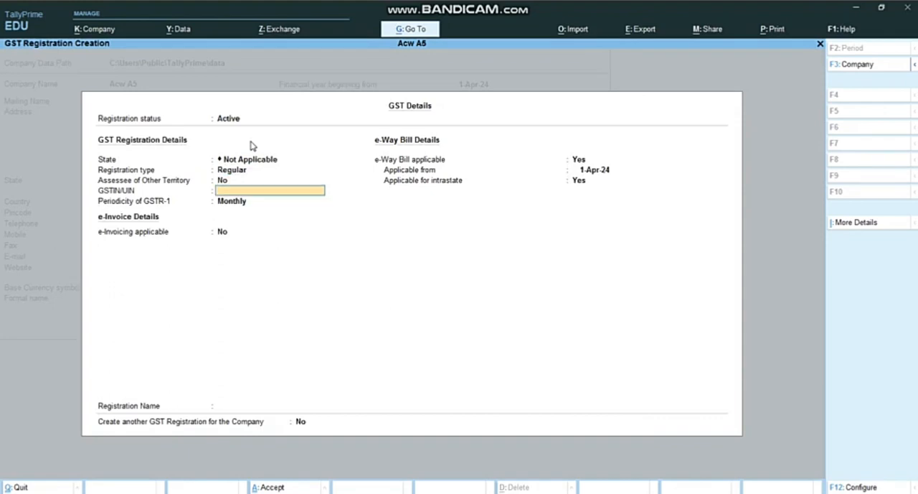
{"action": "key", "text": "Return"}
{"action": "key", "text": "Return"}
{"action": "key", "text": "Return"}
{"action": "key", "text": "Return"}
{"action": "key", "text": "Return"}
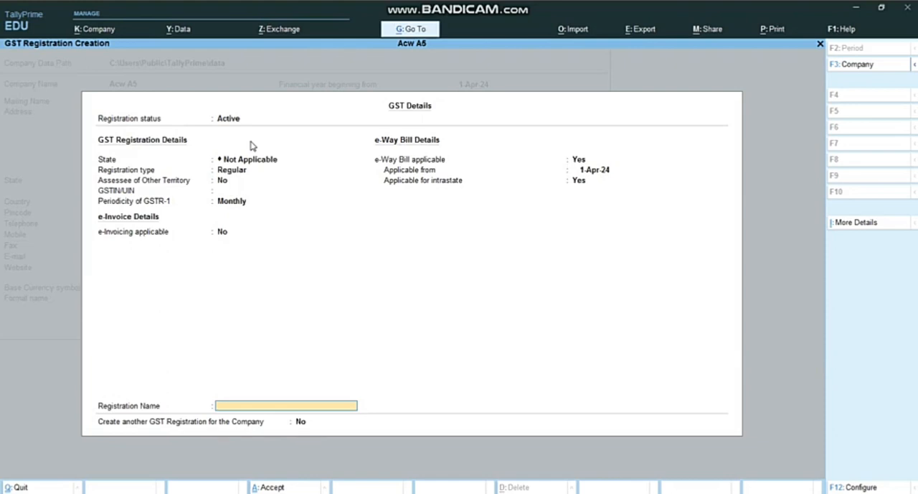
{"action": "key", "text": "ctrl+a"}
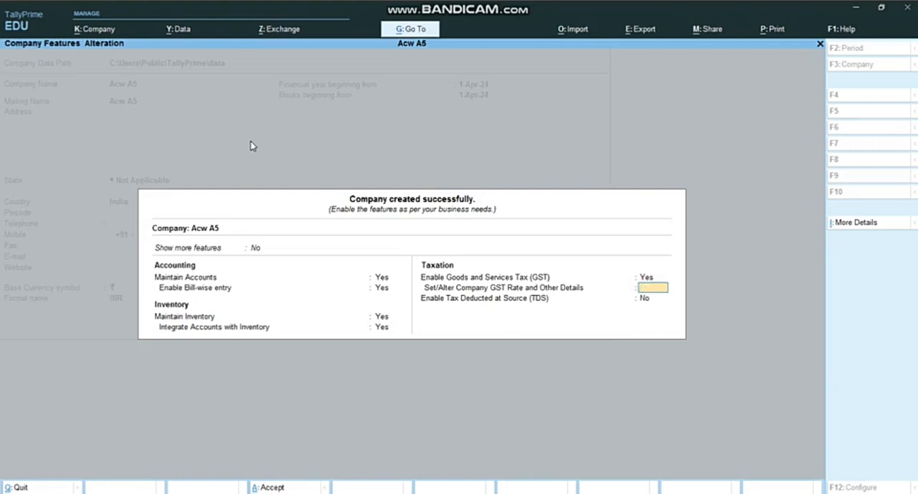
{"action": "key", "text": "Escape"}
{"action": "key", "text": "y"}
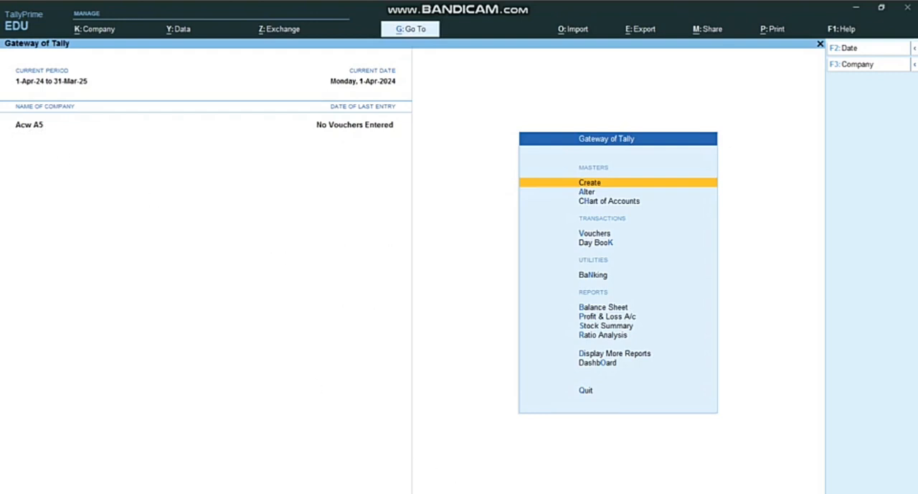
Step: Switch to Microsoft Word to read the first Assignment 5 transaction, and return to TallyPrime
{"action": "key", "text": "alt+Tab"}
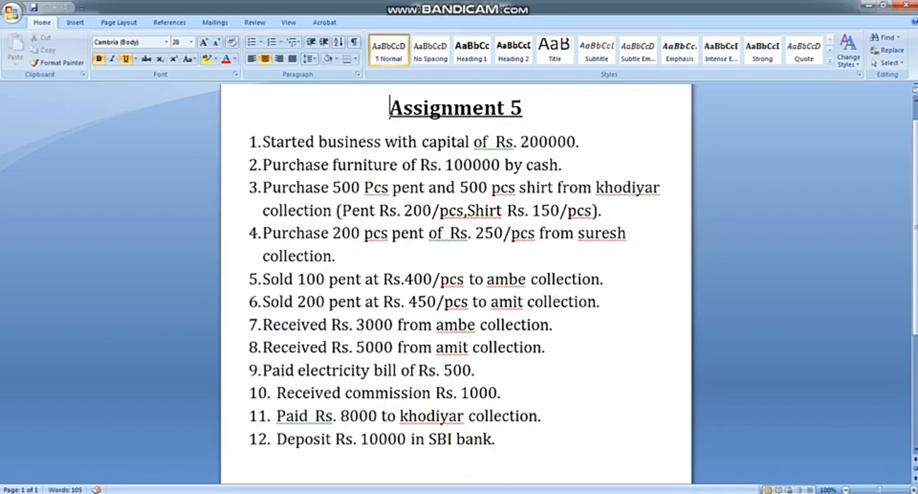
{"action": "key", "text": "alt+Tab"}
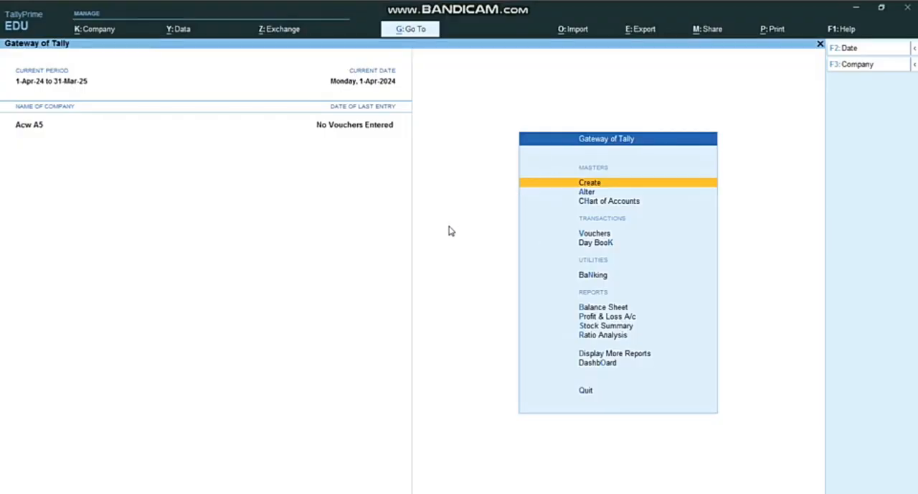
Step: Open voucher creation, change the voucher type to Receipt and choose Cash as the account
{"action": "key", "text": "Down"}
{"action": "key", "text": "Down"}
{"action": "key", "text": "Down"}
{"action": "key", "text": "Up"}
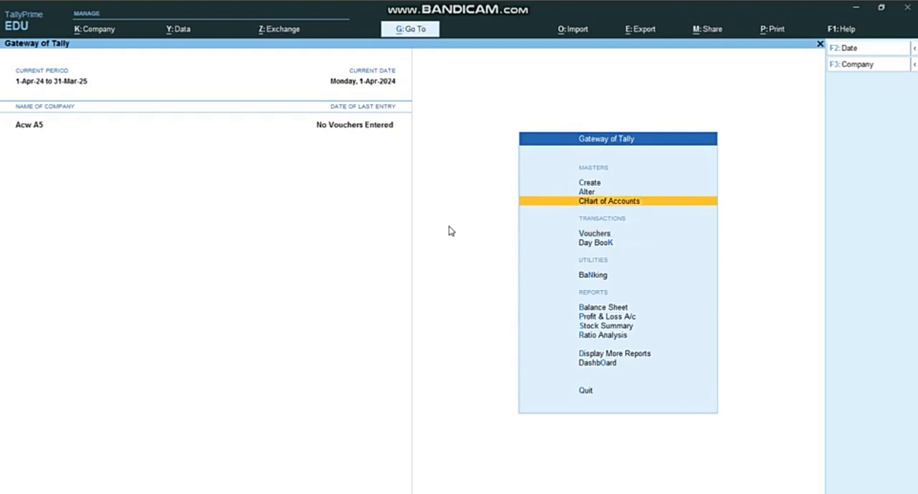
{"action": "key", "text": "Up"}
{"action": "key", "text": "Up"}
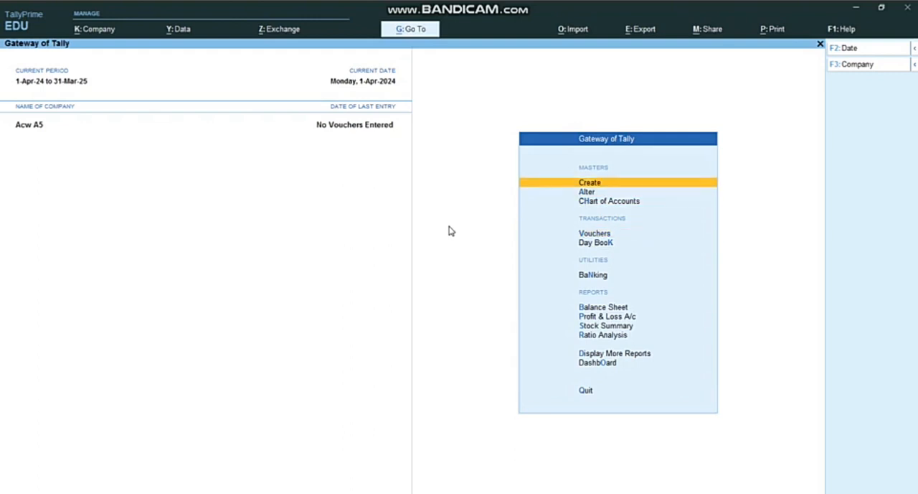
{"action": "key", "text": "Down"}
{"action": "key", "text": "Down"}
{"action": "key", "text": "Down"}
{"action": "key", "text": "Down"}
{"action": "key", "text": "Up"}
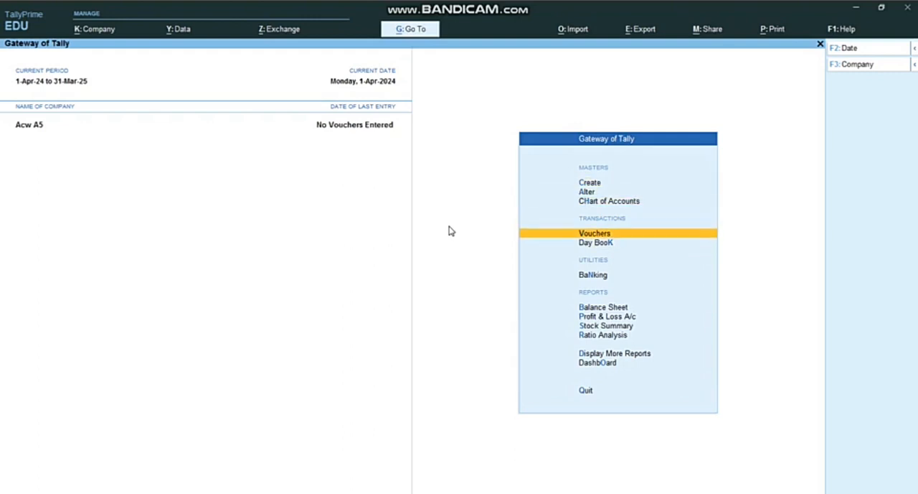
{"action": "key", "text": "Return"}
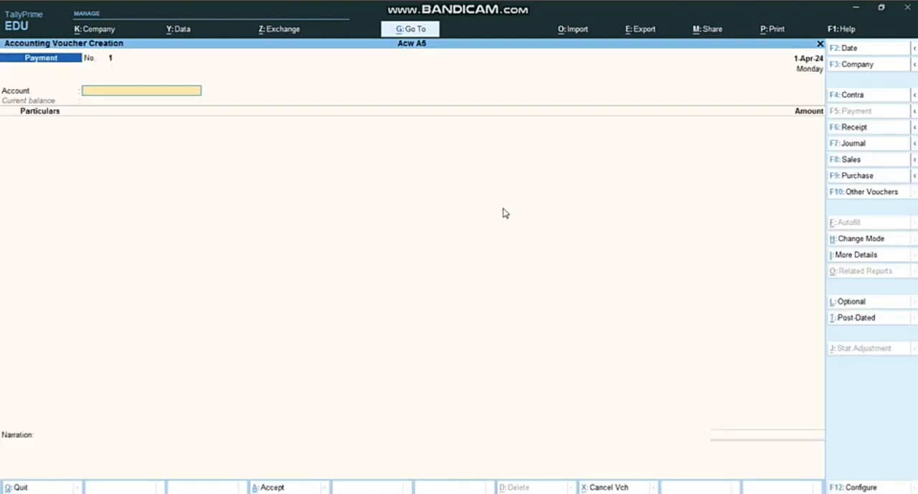
{"action": "left_click", "coordinate": [869, 129]}
{"action": "type", "text": "C"}
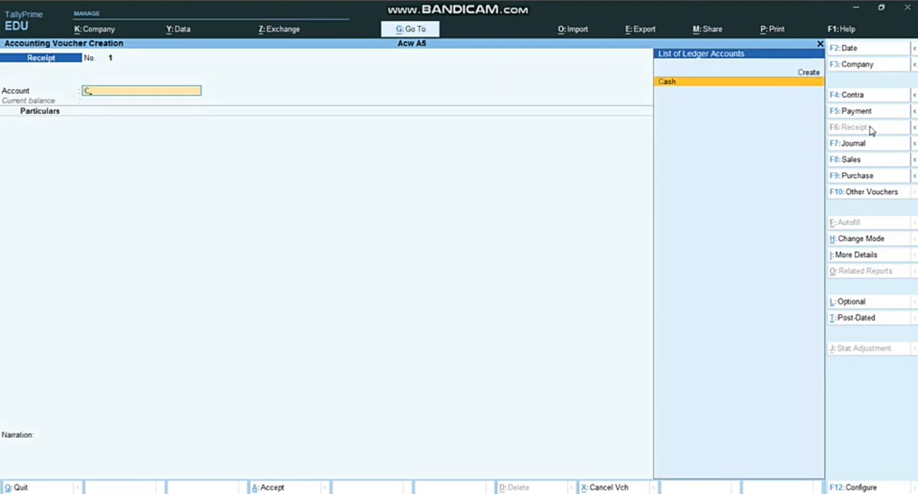
{"action": "key", "text": "Return"}
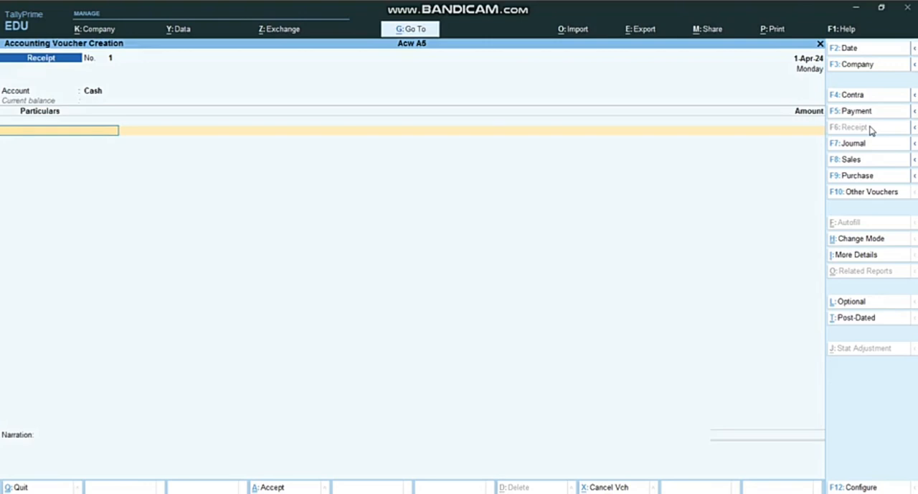
Step: Start a new ledger from the receipt's particulars, named Capital and grouped under Capital Account
{"action": "type", "text": "C"}
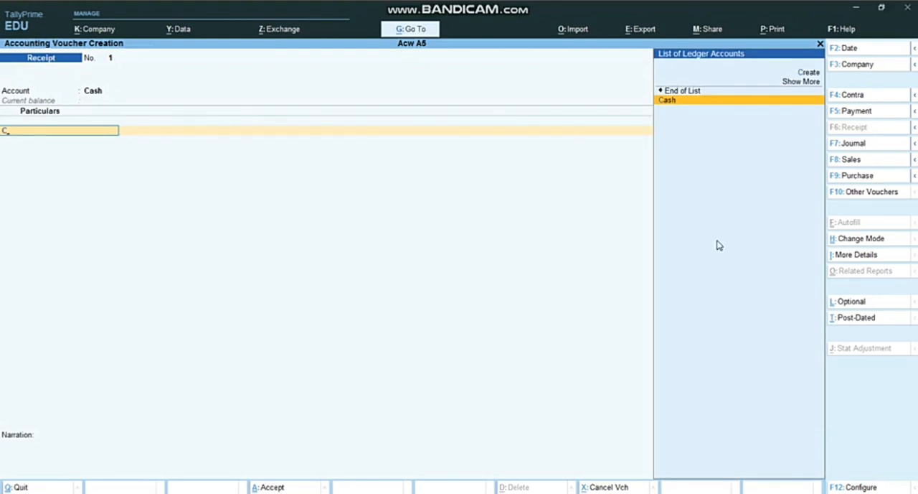
{"action": "key", "text": "Up"}
{"action": "key", "text": "Up"}
{"action": "key", "text": "Return"}
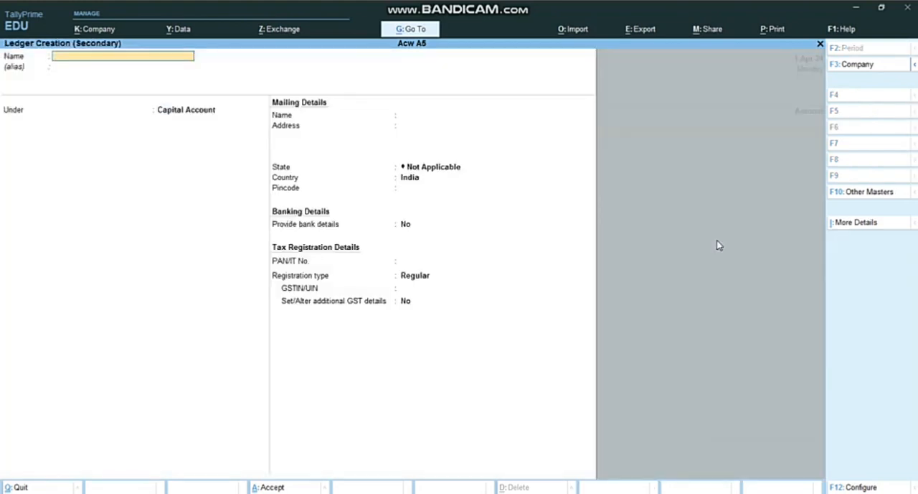
{"action": "type", "text": "Capital"}
{"action": "key", "text": "Return"}
{"action": "key", "text": "Return"}
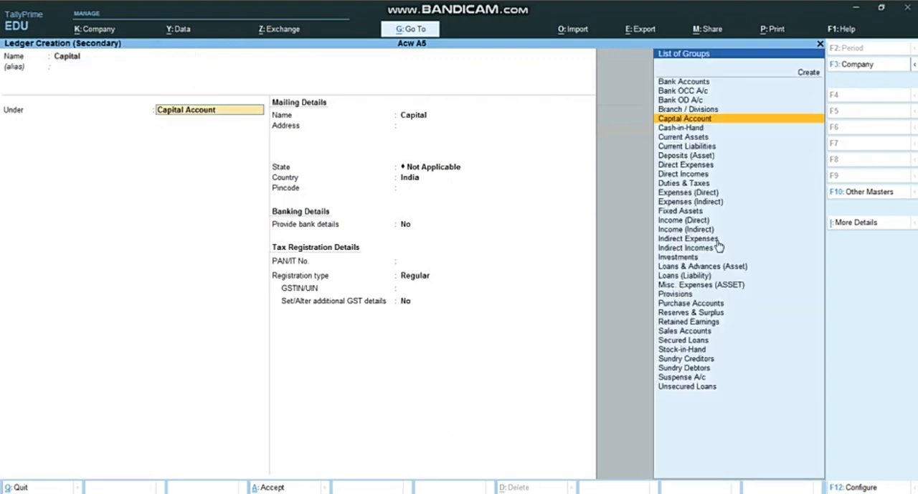
Step: Keep the Capital ledger's default mailing, banking and tax details and save it into the receipt voucher
{"action": "key", "text": "Return"}
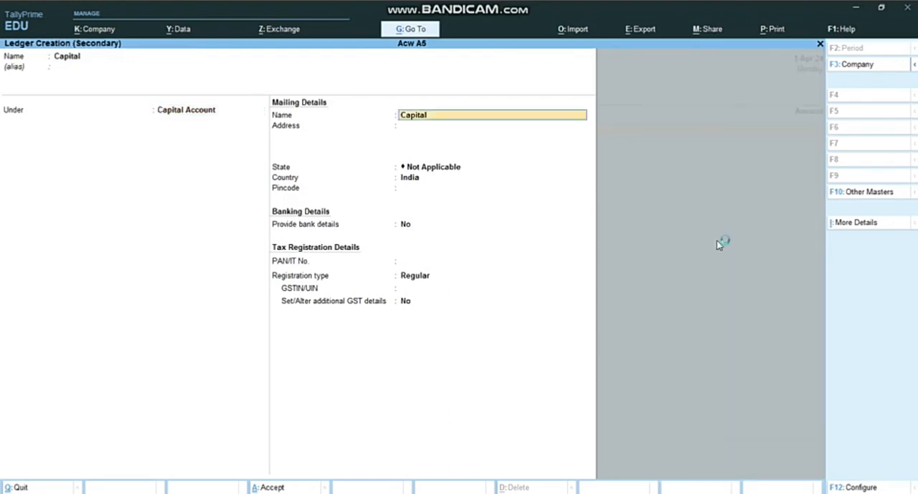
{"action": "key", "text": "Return"}
{"action": "key", "text": "Return"}
{"action": "key", "text": "Return"}
{"action": "key", "text": "Return"}
{"action": "key", "text": "Return"}
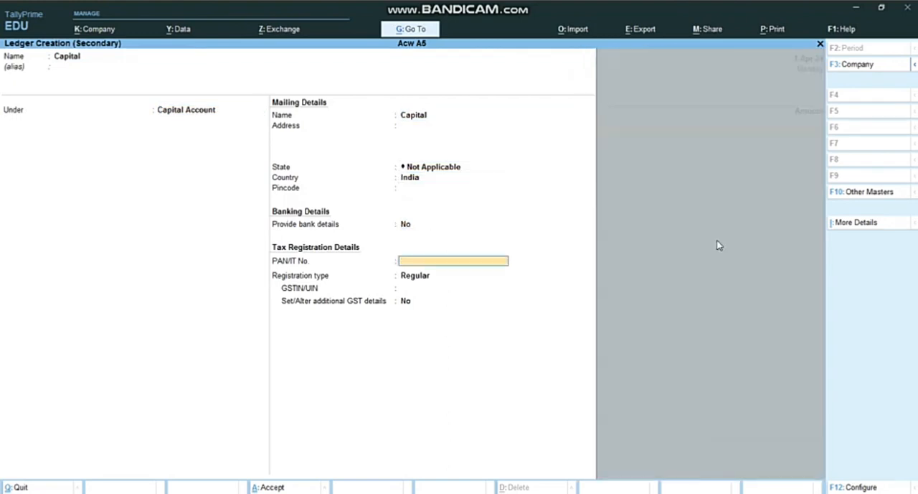
{"action": "key", "text": "Return"}
{"action": "key", "text": "Return"}
{"action": "key", "text": "Return"}
{"action": "key", "text": "Return"}
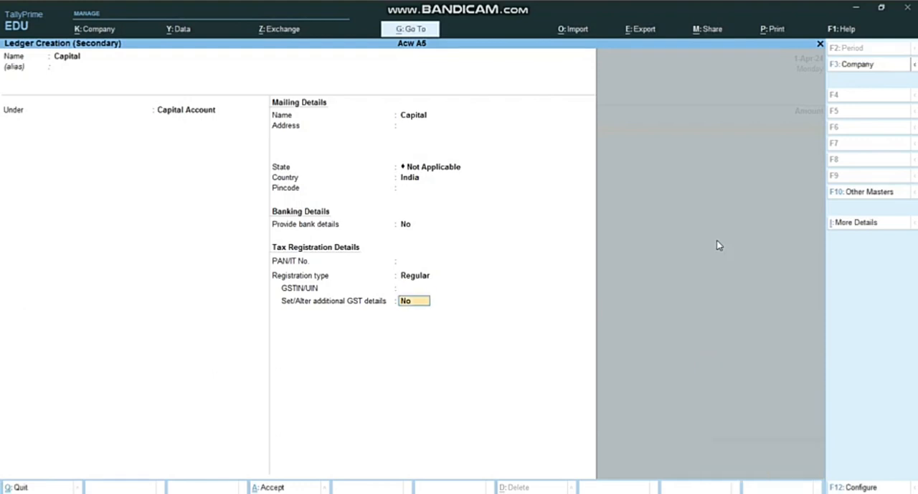
{"action": "key", "text": "Return"}
{"action": "key", "text": "Return"}
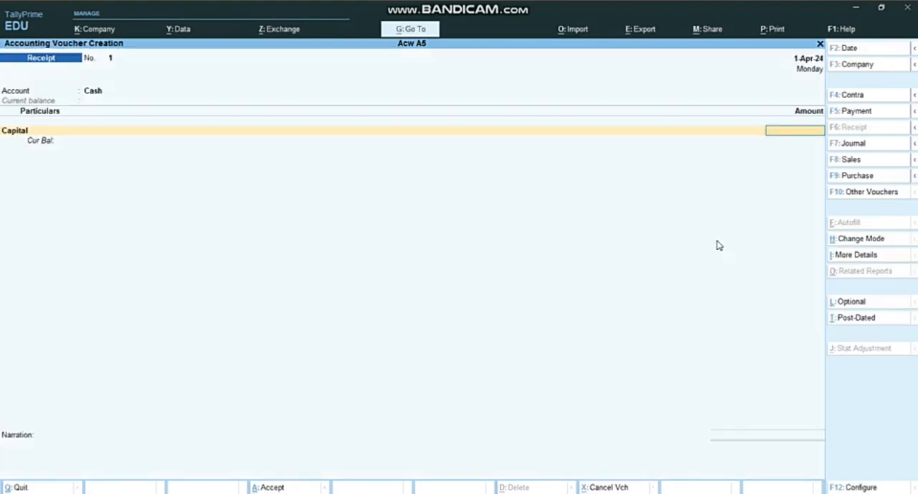
Step: Enter 200000 as the Capital amount, leave the narration blank and save the receipt voucher
{"action": "type", "text": "200000"}
{"action": "key", "text": "Return"}
{"action": "key", "text": "Return"}
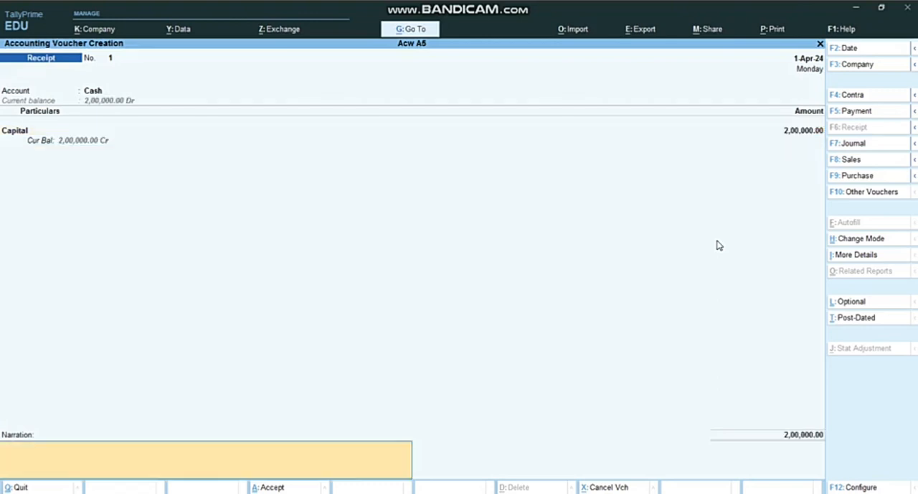
{"action": "key", "text": "Return"}
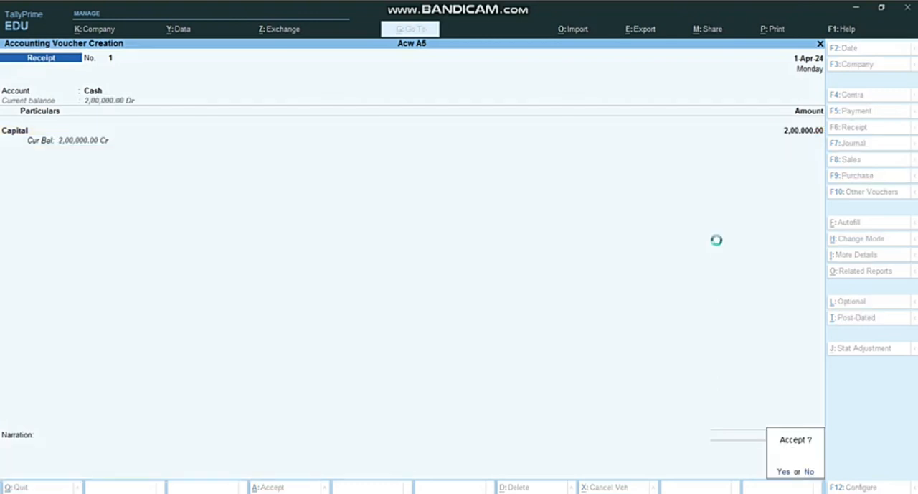
{"action": "key", "text": "Return"}
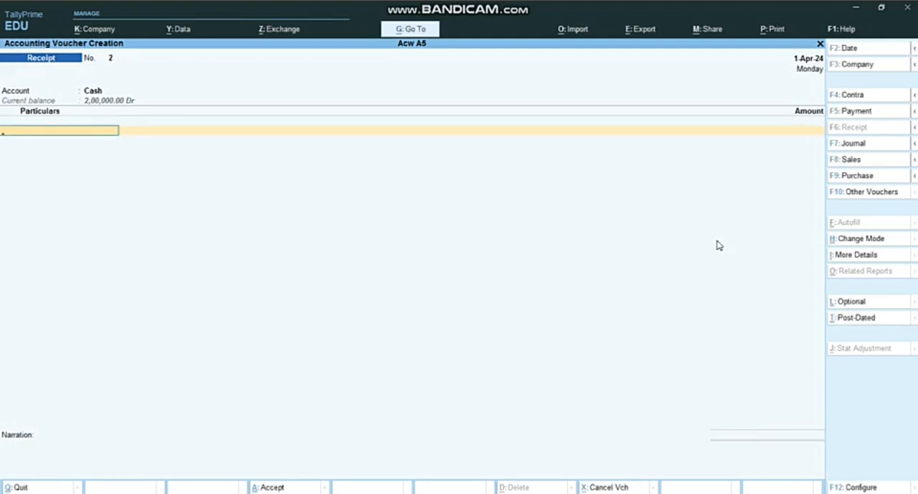
Step: Switch to the Assignment 5 document in Microsoft Word and read the second transaction, the furniture purchase
{"action": "key", "text": "alt+c"}
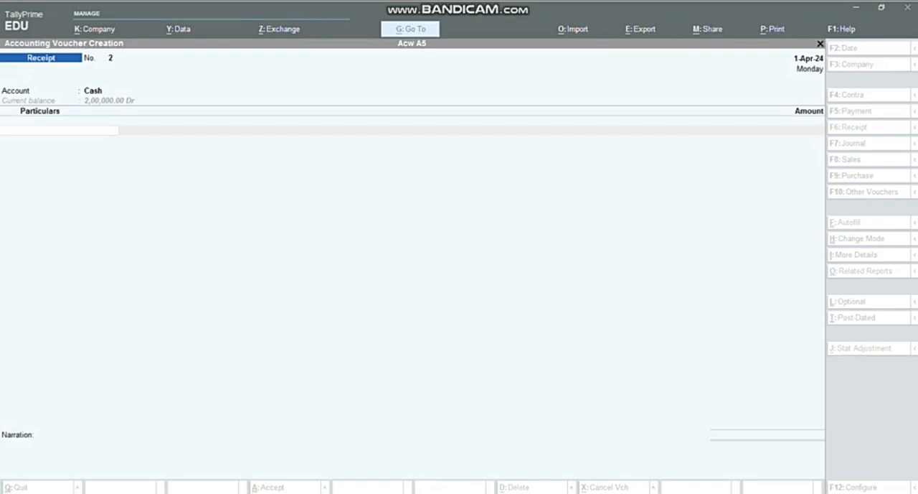
{"action": "left_click", "coordinate": [442, 391]}
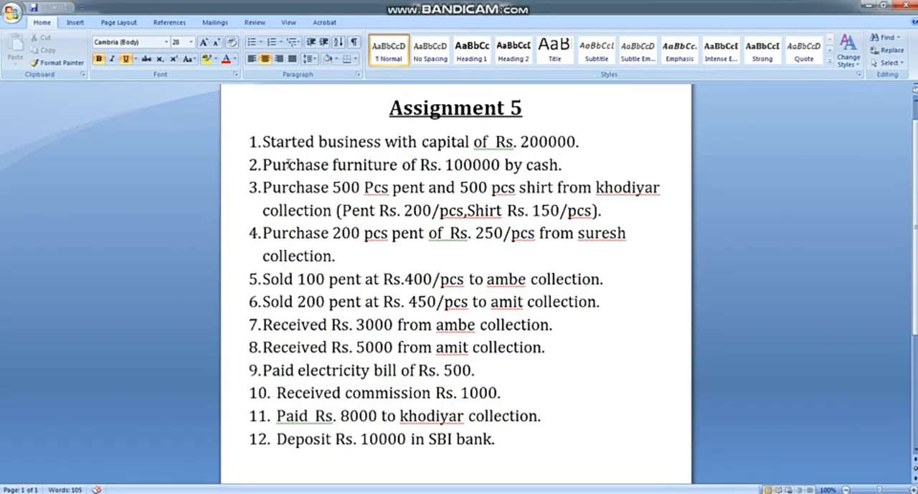
{"action": "left_click", "coordinate": [253, 165]}
{"action": "left_click_drag", "start_coordinate": [453, 165], "coordinate": [254, 168]}
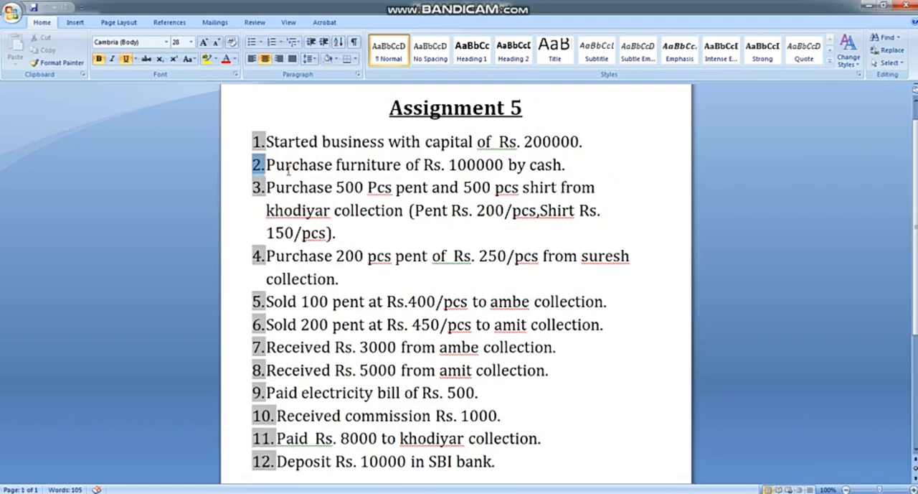
Step: Return to TallyPrime and start a purchase voucher with supplier invoice number 111, keeping the invoice date 1-Apr-24
{"action": "left_click", "coordinate": [286, 170]}
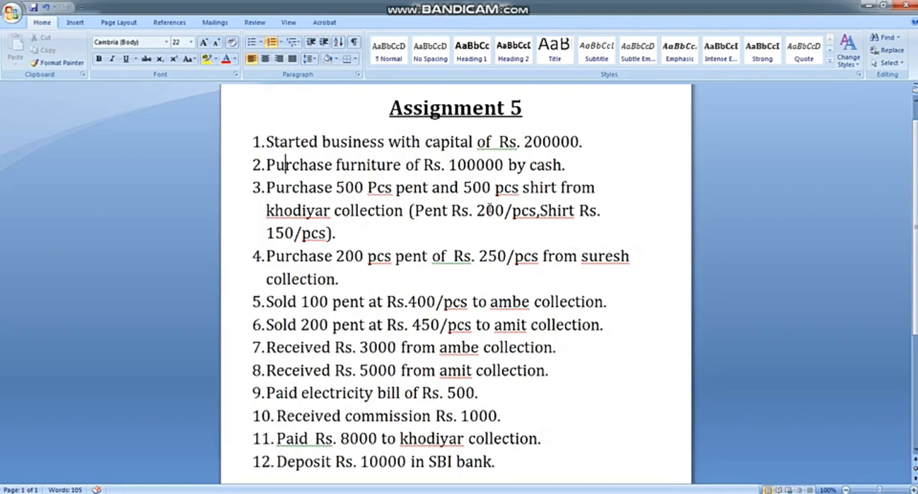
{"action": "key", "text": "alt+Tab"}
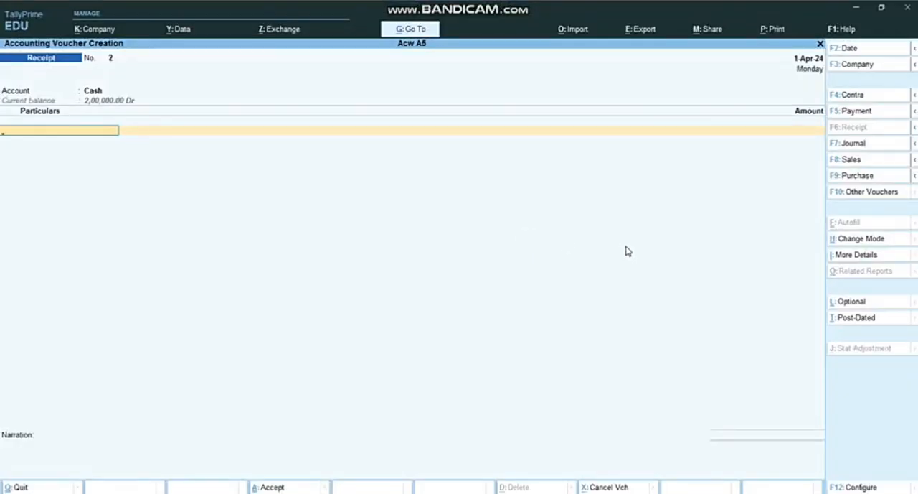
{"action": "left_click", "coordinate": [851, 179]}
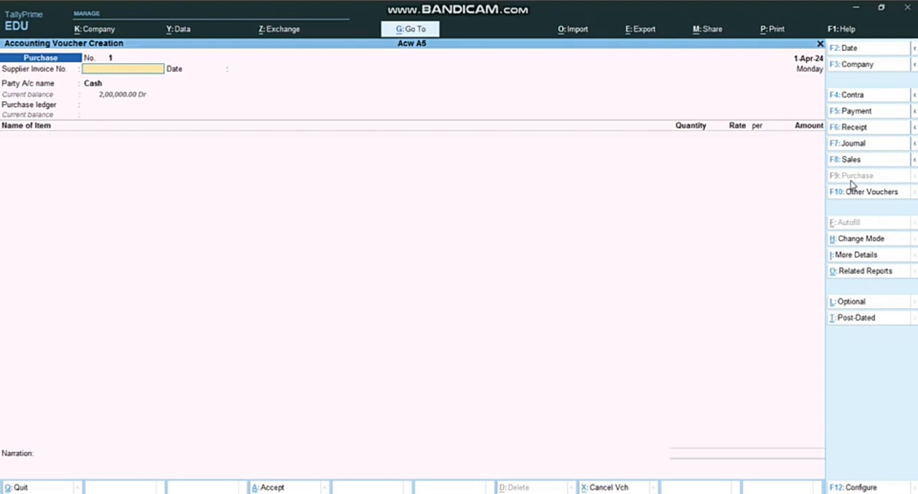
{"action": "type", "text": "111"}
{"action": "key", "text": "Return"}
{"action": "key", "text": "Return"}
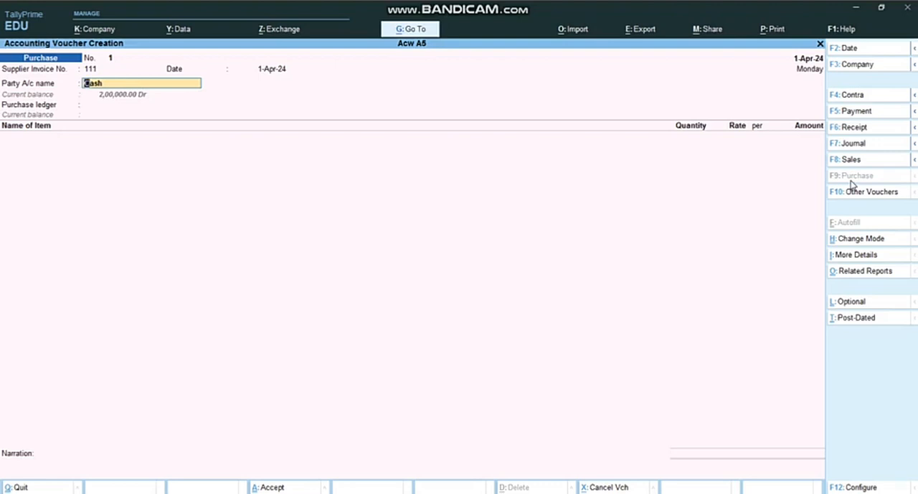
Step: Start a new ledger from the purchase voucher's party account, named Khodiyar Collection and grouped under Sundry Creditors
{"action": "key", "text": "space"}
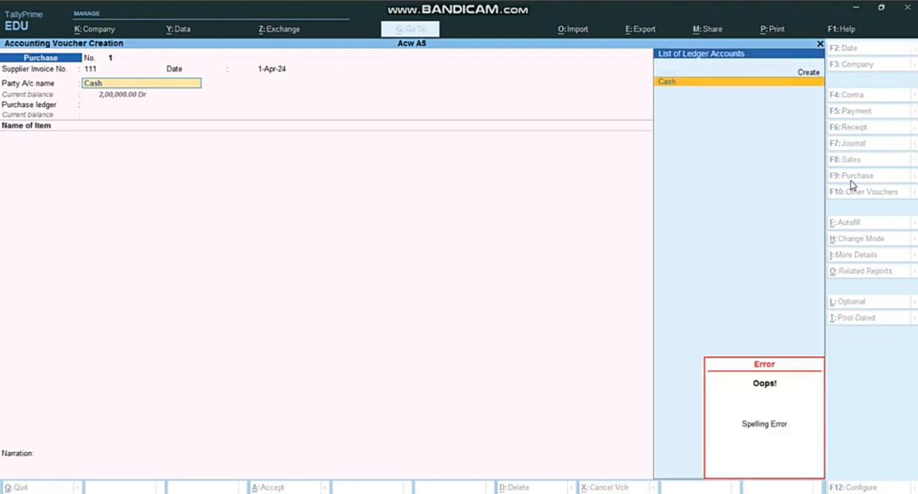
{"action": "key", "text": "Up"}
{"action": "key", "text": "Return"}
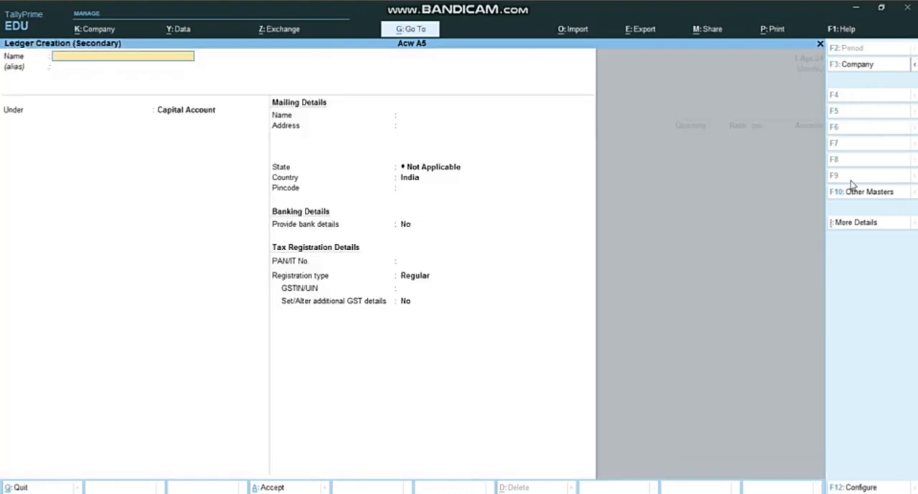
{"action": "type", "text": "Khodiyar Collection"}
{"action": "key", "text": "Return"}
{"action": "key", "text": "Return"}
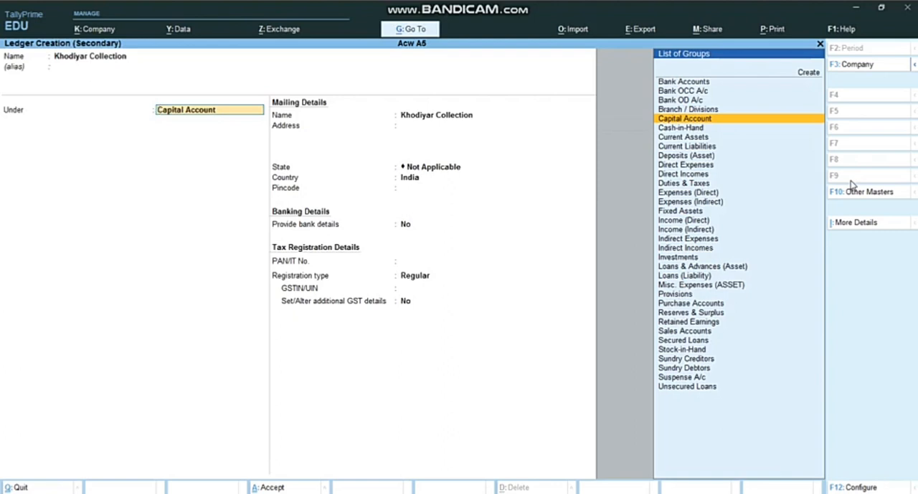
{"action": "type", "text": "Cr"}
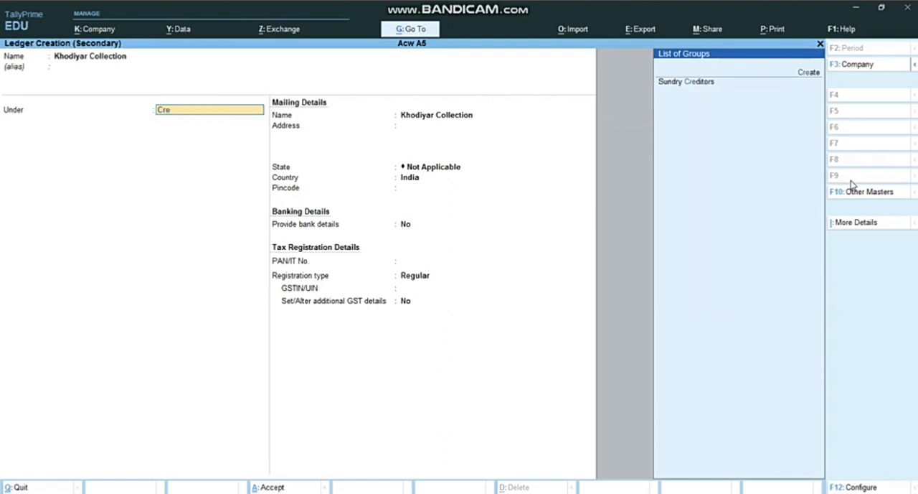
{"action": "type", "text": "e"}
{"action": "key", "text": "Down"}
{"action": "key", "text": "Return"}
{"action": "key", "text": "Return"}
{"action": "key", "text": "Return"}
{"action": "key", "text": "Return"}
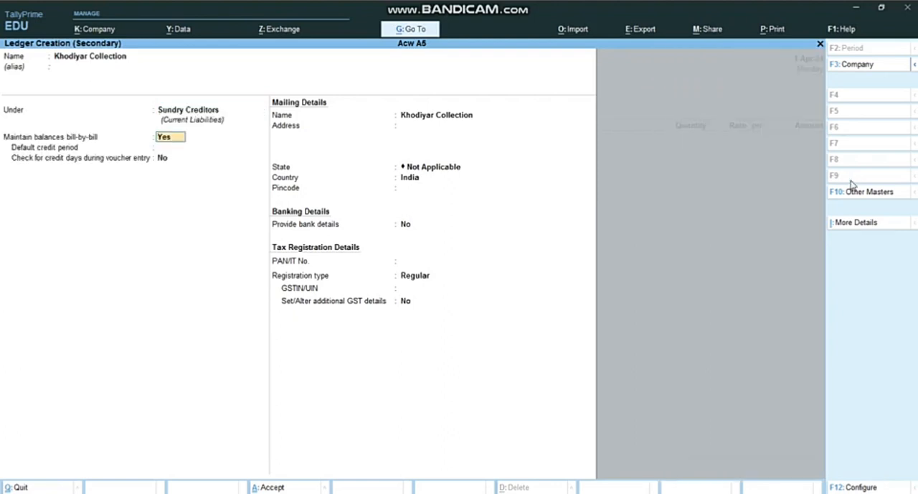
Step: Keep bill-by-bill balances and the default mailing, banking and tax details for Khodiyar Collection, and save the ledger
{"action": "key", "text": "Return"}
{"action": "key", "text": "Return"}
{"action": "key", "text": "Return"}
{"action": "key", "text": "Return"}
{"action": "key", "text": "Return"}
{"action": "key", "text": "Return"}
{"action": "key", "text": "Return"}
{"action": "key", "text": "Return"}
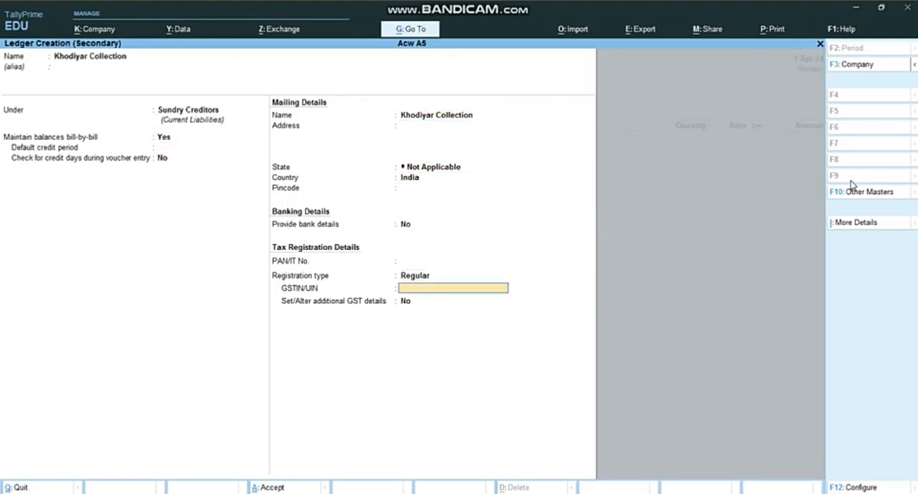
{"action": "key", "text": "Return"}
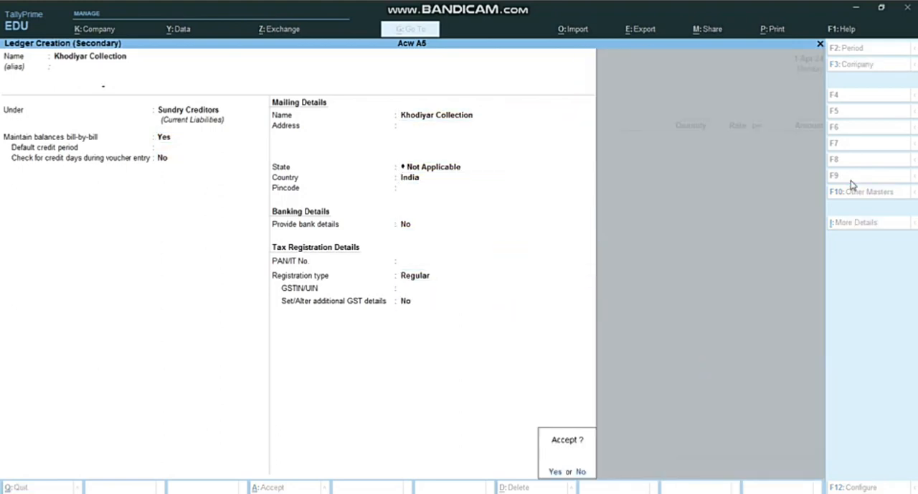
{"action": "key", "text": "Return"}
{"action": "key", "text": "Return"}
{"action": "key", "text": "Return"}
{"action": "key", "text": "Return"}
{"action": "key", "text": "Return"}
{"action": "key", "text": "Return"}
{"action": "key", "text": "Return"}
{"action": "key", "text": "Return"}
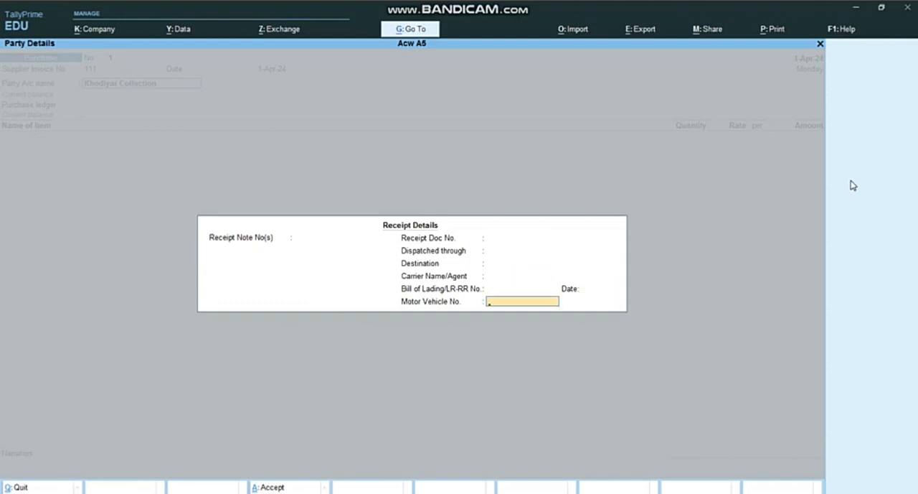
Step: Leave the receipt details blank and accept the default supplier details for Khodiyar Collection, with India as the country
{"action": "key", "text": "Return"}
{"action": "key", "text": "Return"}
{"action": "key", "text": "Return"}
{"action": "key", "text": "Return"}
{"action": "key", "text": "Return"}
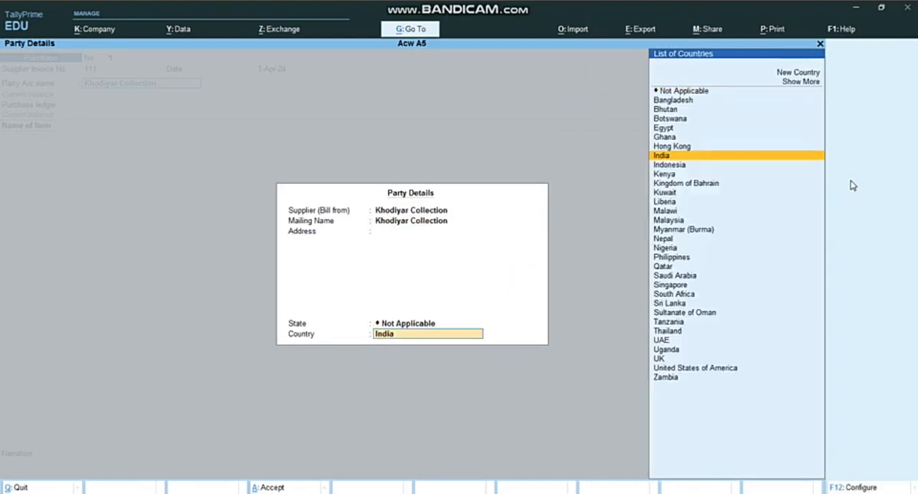
{"action": "key", "text": "Return"}
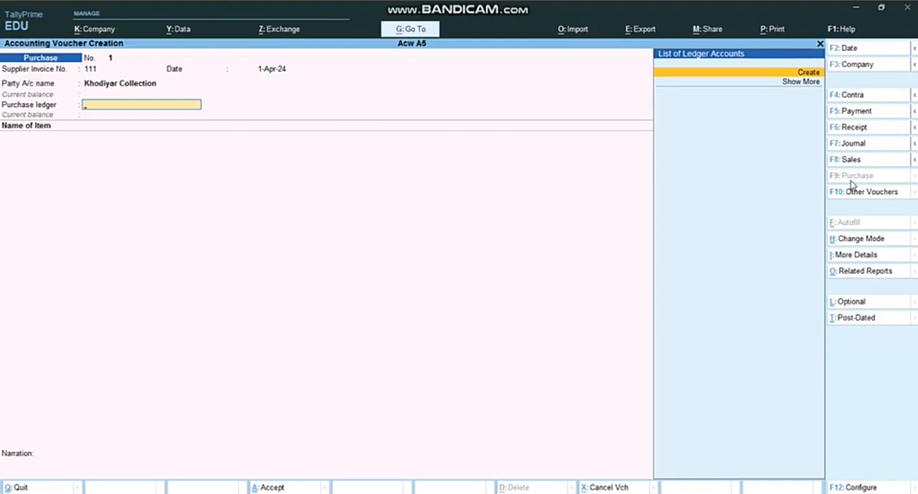
Step: Start a new ledger for the voucher's purchase ledger, named Purchase and grouped under Purchase Accounts
{"action": "key", "text": "alt+c"}
{"action": "type", "text": "Purchase"}
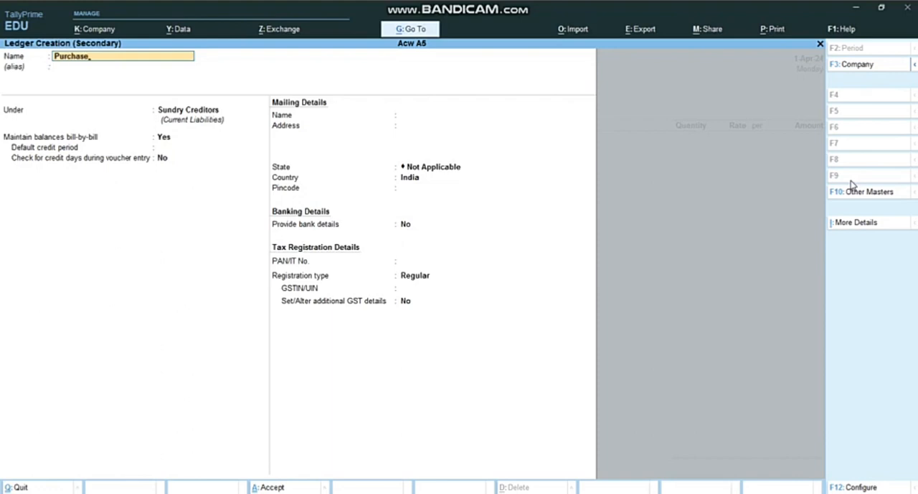
{"action": "key", "text": "Return"}
{"action": "key", "text": "Return"}
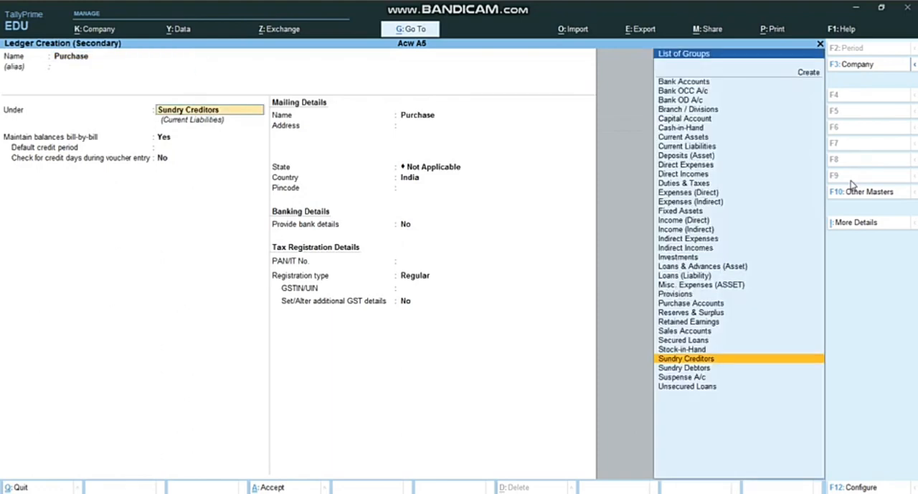
{"action": "type", "text": "Purch"}
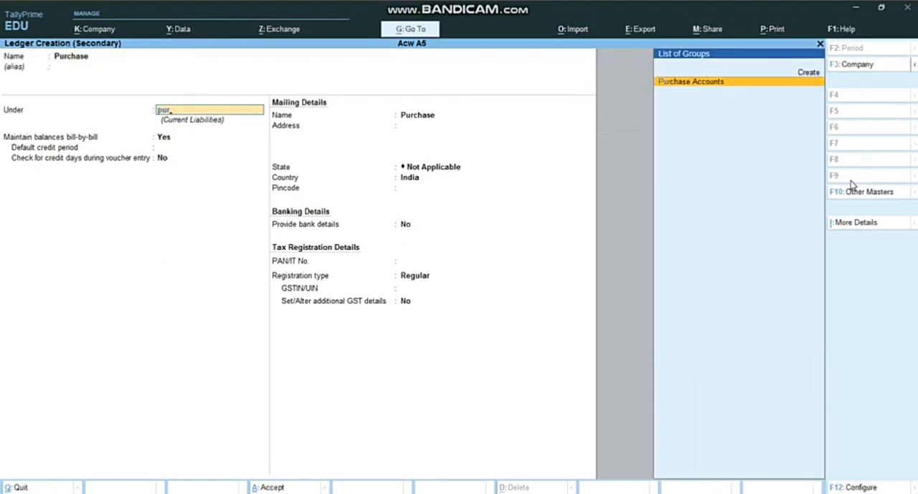
{"action": "key", "text": "Return"}
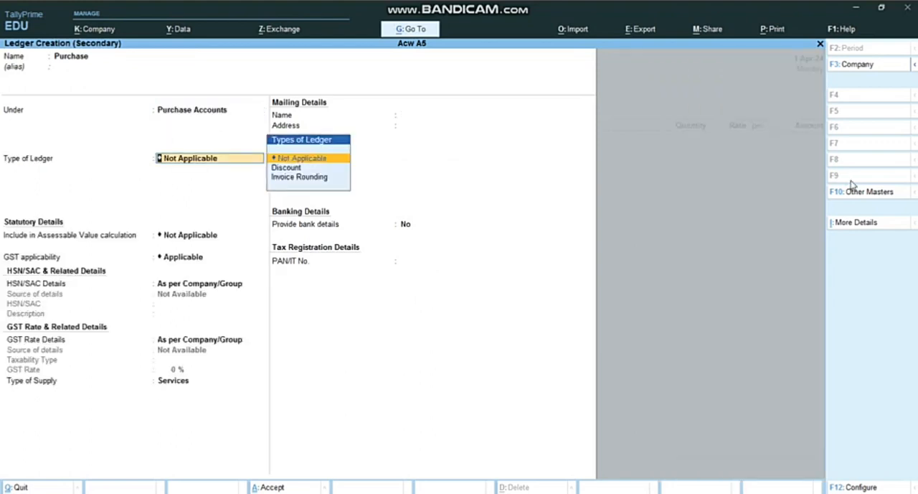
Step: Keep the Purchase ledger's default type, statutory, banking and tax details and save it into the purchase voucher
{"action": "key", "text": "Return"}
{"action": "key", "text": "Return"}
{"action": "key", "text": "Return"}
{"action": "key", "text": "Return"}
{"action": "key", "text": "Return"}
{"action": "key", "text": "Return"}
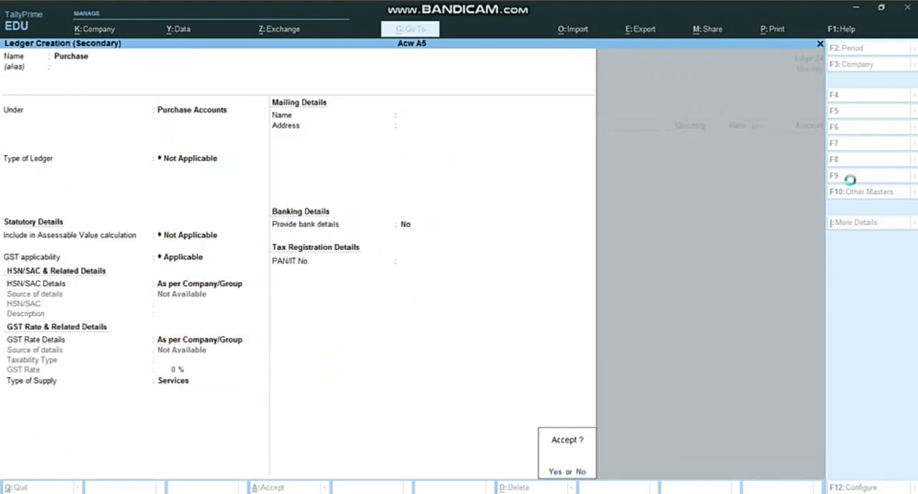
{"action": "key", "text": "Return"}
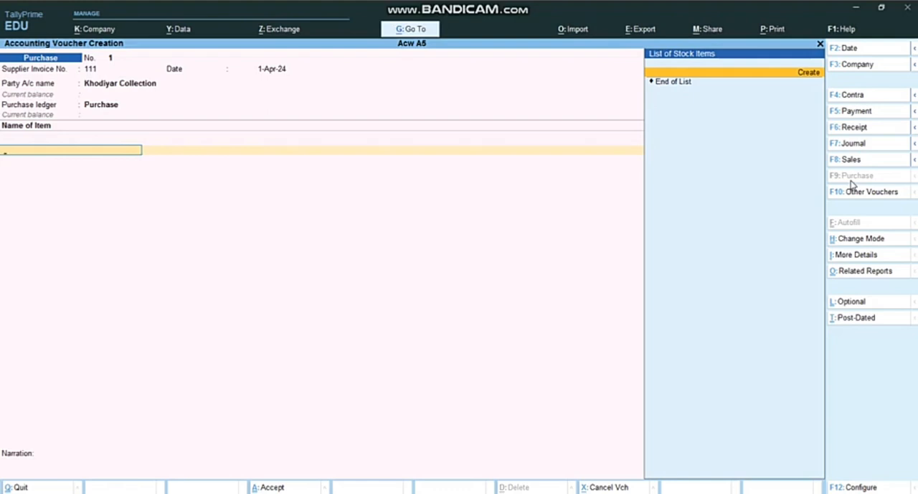
Step: Start a new stock item from the voucher's first item line, named Pent and kept under Primary
{"action": "key", "text": "alt+c"}
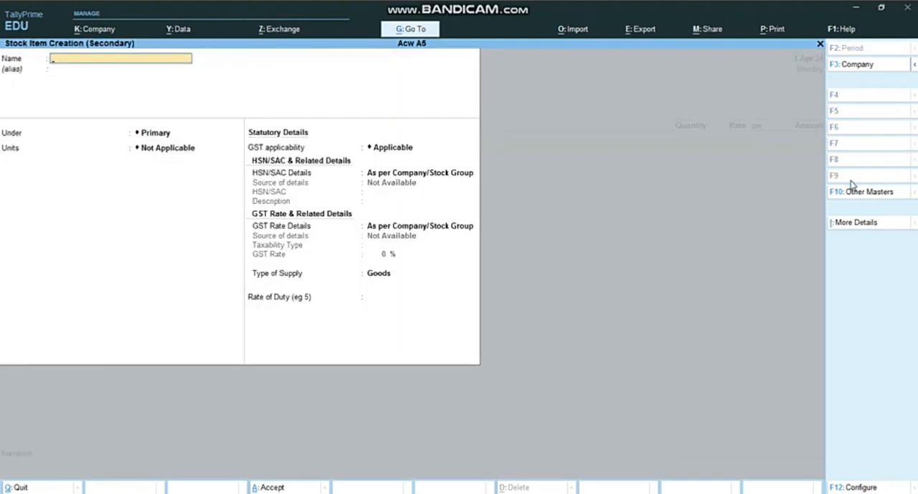
{"action": "type", "text": "Pent"}
{"action": "key", "text": "Return"}
{"action": "key", "text": "Return"}
{"action": "key", "text": "Return"}
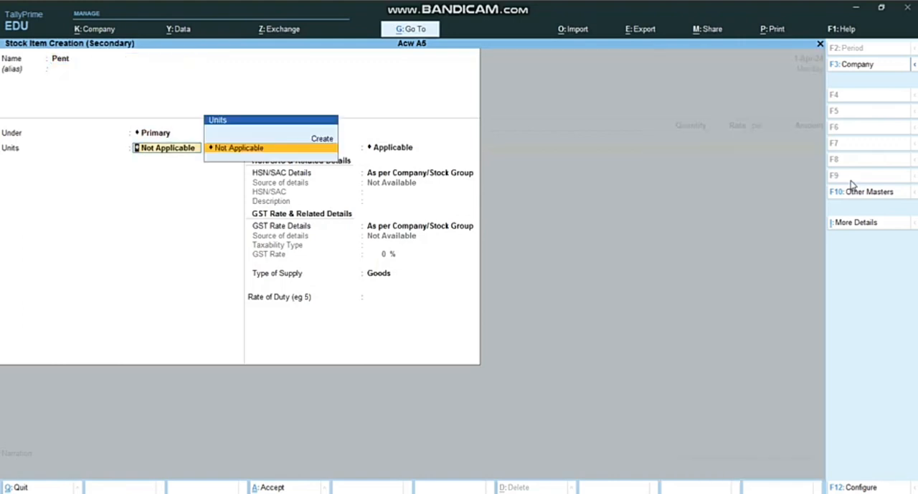
Step: Create a simple unit with the symbol pcs and 0 decimal places, and assign it to the Pent item
{"action": "key", "text": "Up"}
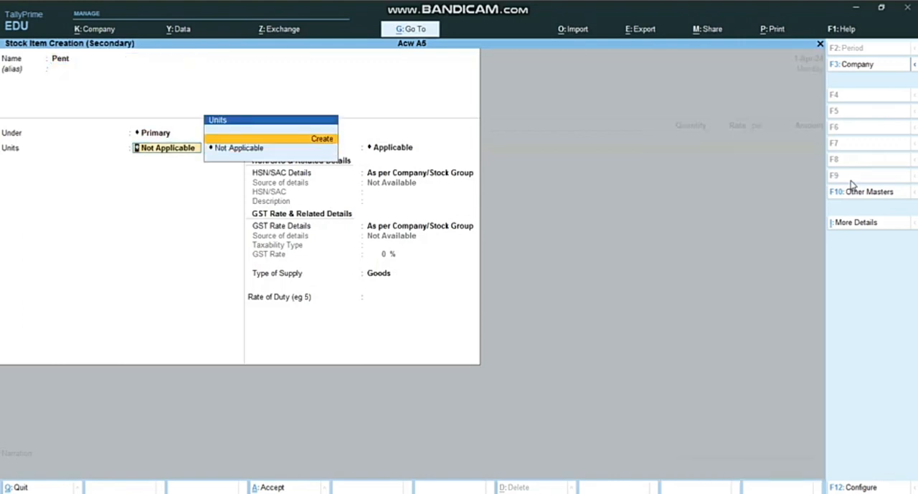
{"action": "key", "text": "Return"}
{"action": "type", "text": "pc"}
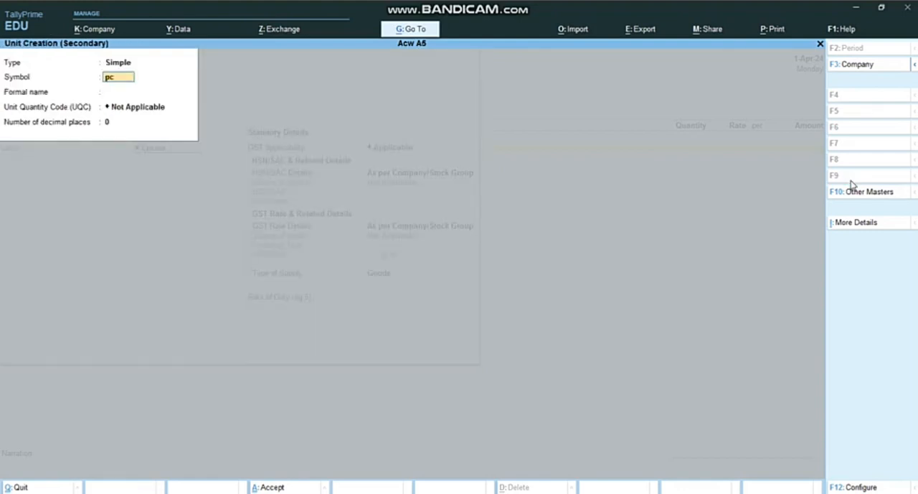
{"action": "key", "text": "Return"}
{"action": "key", "text": "Return"}
{"action": "key", "text": "Return"}
{"action": "key", "text": "Return"}
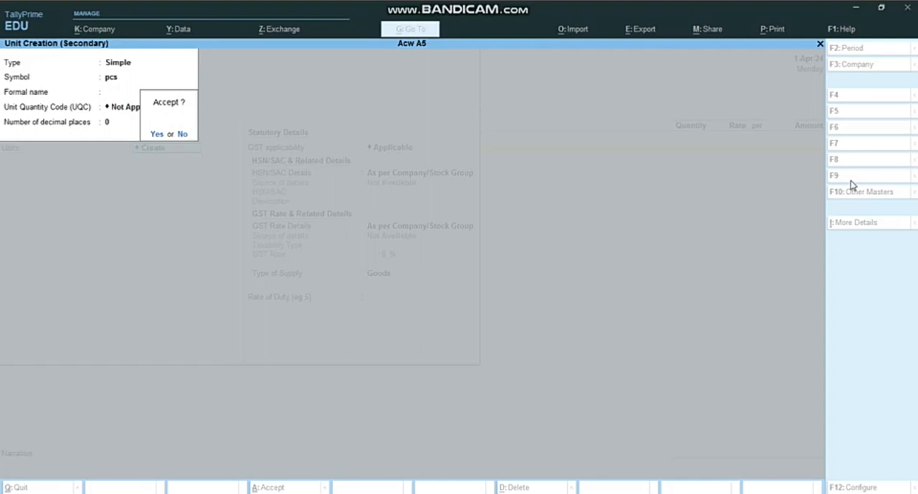
{"action": "key", "text": "Return"}
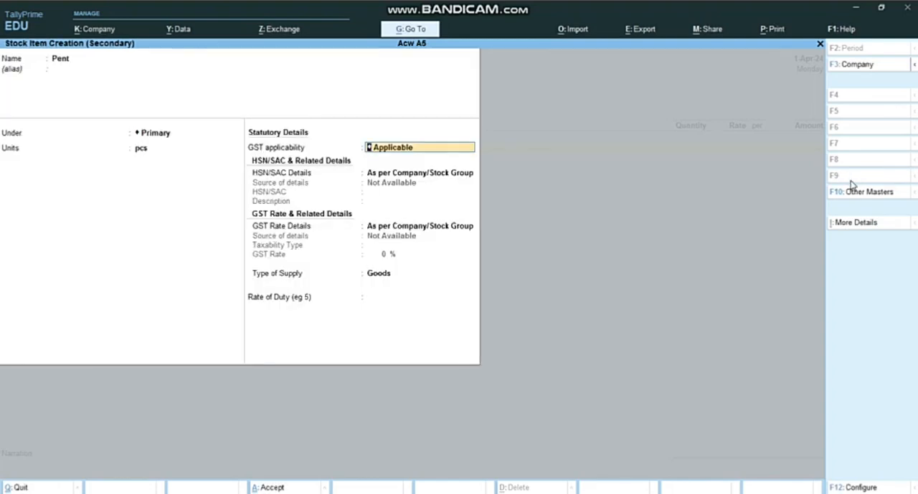
Step: Keep the default GST and HSN/SAC details for Pent and save the stock item into the purchase voucher
{"action": "key", "text": "Return"}
{"action": "key", "text": "Return"}
{"action": "key", "text": "Return"}
{"action": "key", "text": "Return"}
{"action": "key", "text": "Return"}
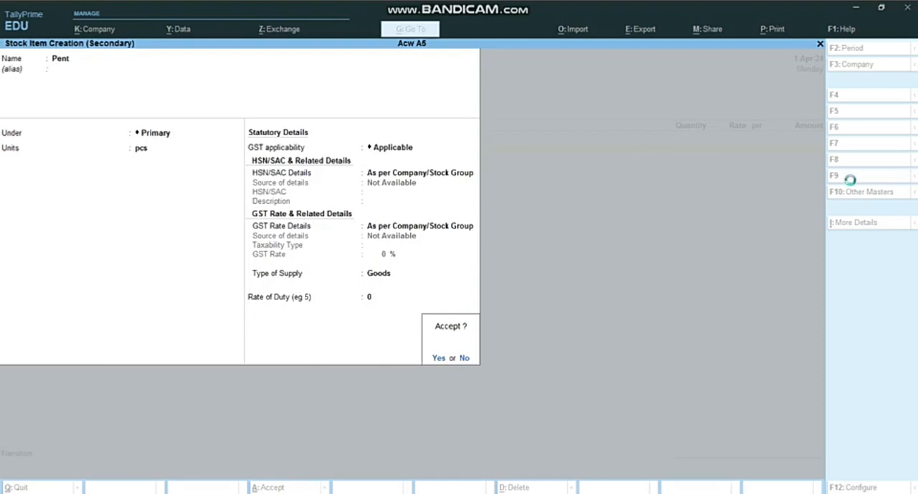
{"action": "key", "text": "Return"}
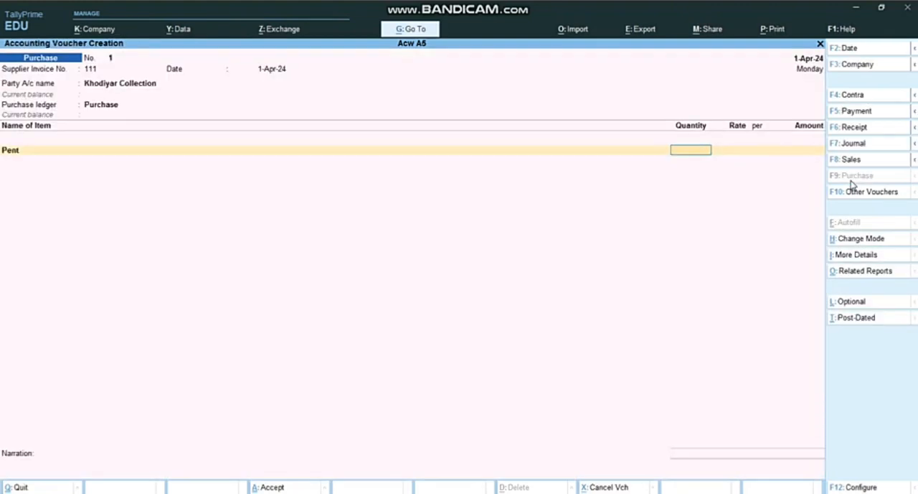
Step: Enter 500 pcs of Pent at a rate of 200 per pcs, checking the rate in the Assignment 5 Word document
{"action": "type", "text": "500"}
{"action": "key", "text": "Return"}
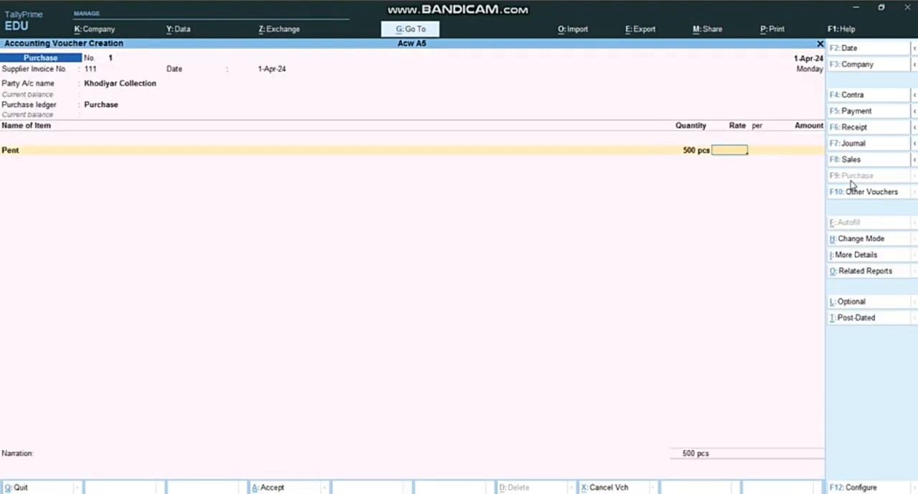
{"action": "left_click", "coordinate": [469, 492]}
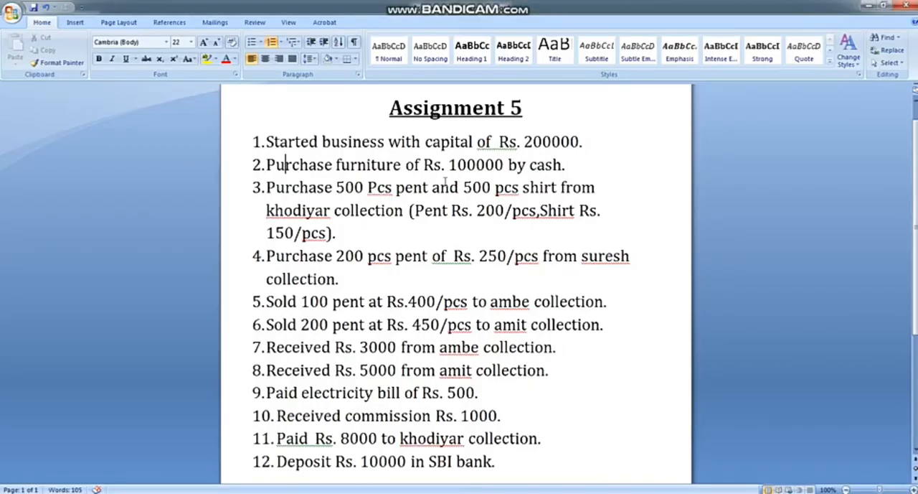
{"action": "double_click", "coordinate": [481, 210]}
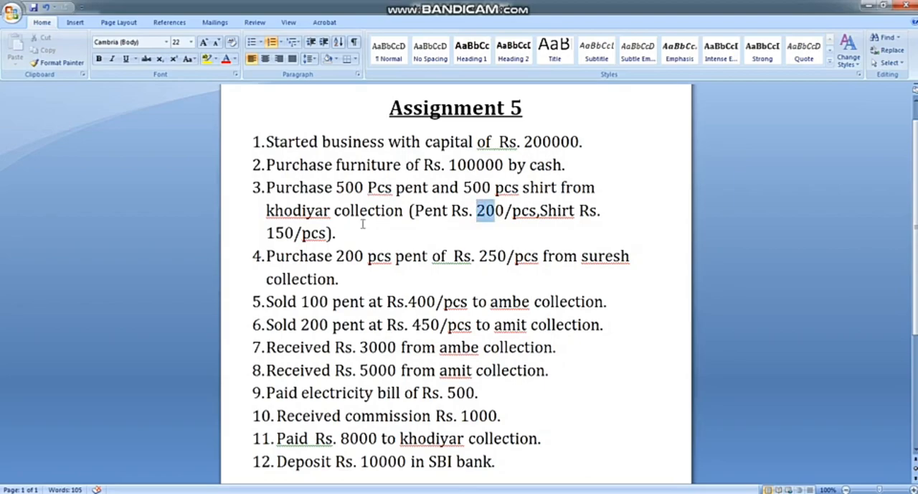
{"action": "left_click", "coordinate": [485, 492]}
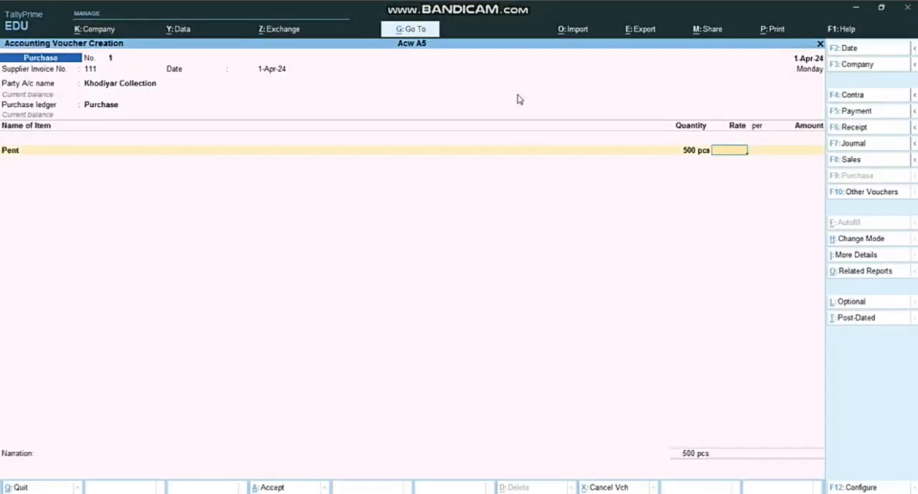
{"action": "type", "text": "200"}
{"action": "key", "text": "Return"}
{"action": "key", "text": "Return"}
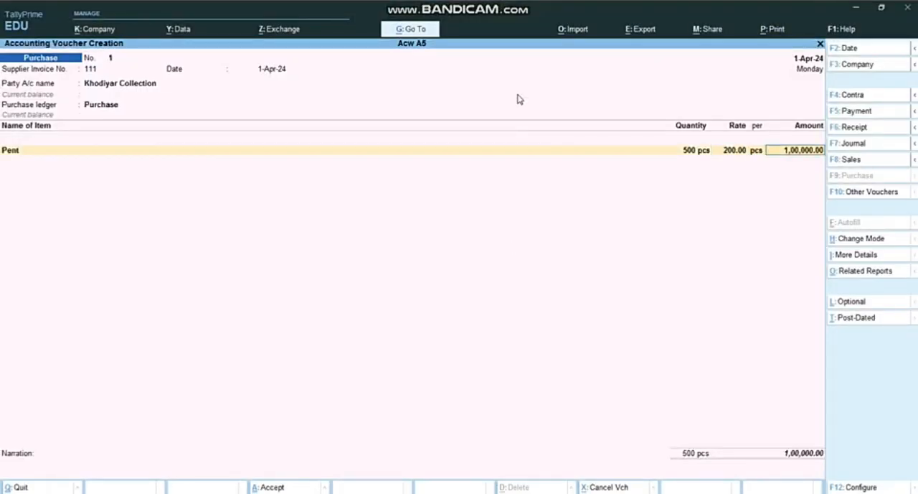
{"action": "key", "text": "Return"}
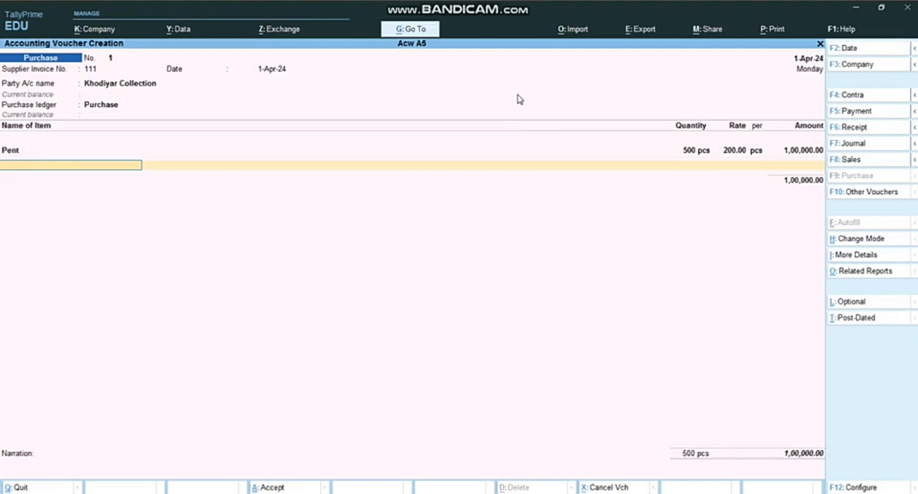
Step: Create the stock item Shirt under Primary with the unit pcs from the second item line, keeping the default GST details
{"action": "key", "text": "alt+c"}
{"action": "type", "text": "Shirt"}
{"action": "key", "text": "Return"}
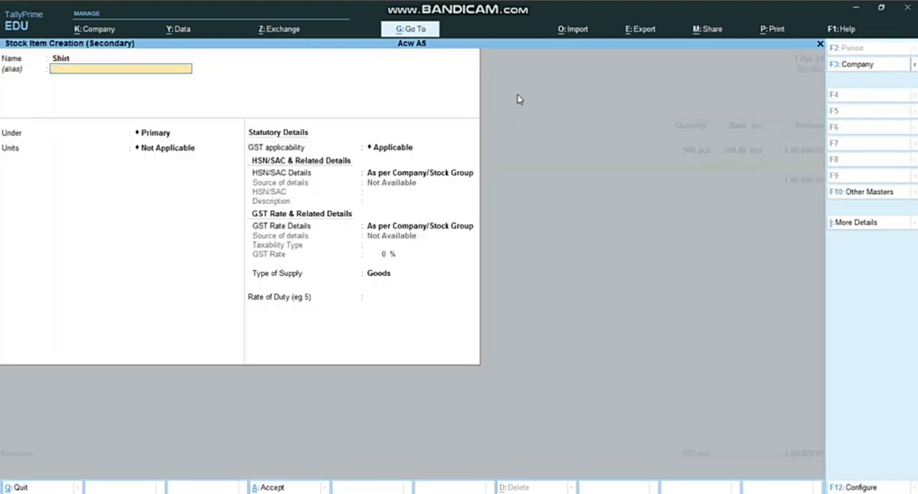
{"action": "key", "text": "Return"}
{"action": "key", "text": "Return"}
{"action": "key", "text": "Down"}
{"action": "key", "text": "Return"}
{"action": "key", "text": "Return"}
{"action": "key", "text": "Return"}
{"action": "key", "text": "Return"}
{"action": "key", "text": "Return"}
{"action": "key", "text": "Return"}
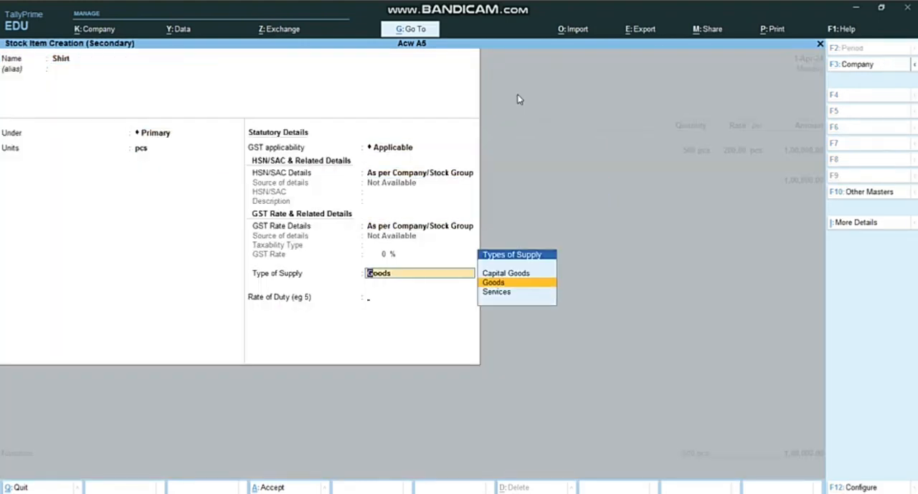
{"action": "key", "text": "Return"}
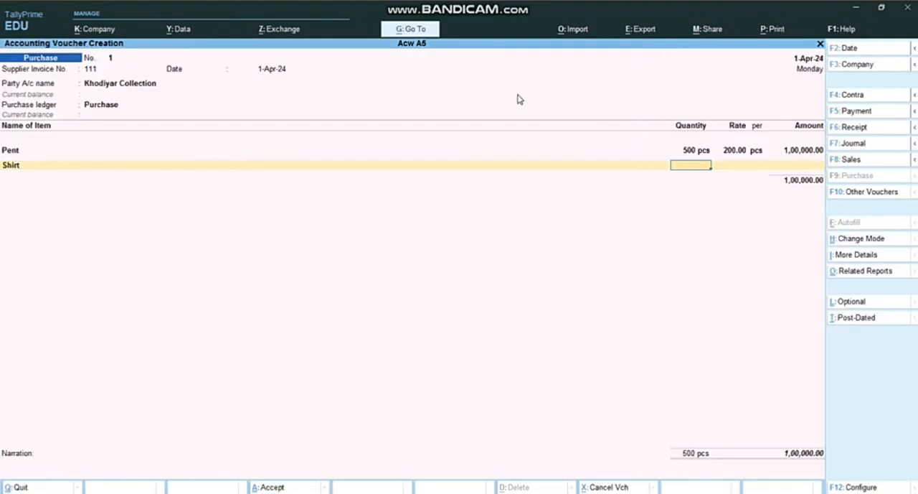
Step: Enter 500 pcs of Shirt at a rate of 150 per pcs in the purchase voucher
{"action": "type", "text": "500"}
{"action": "key", "text": "Return"}
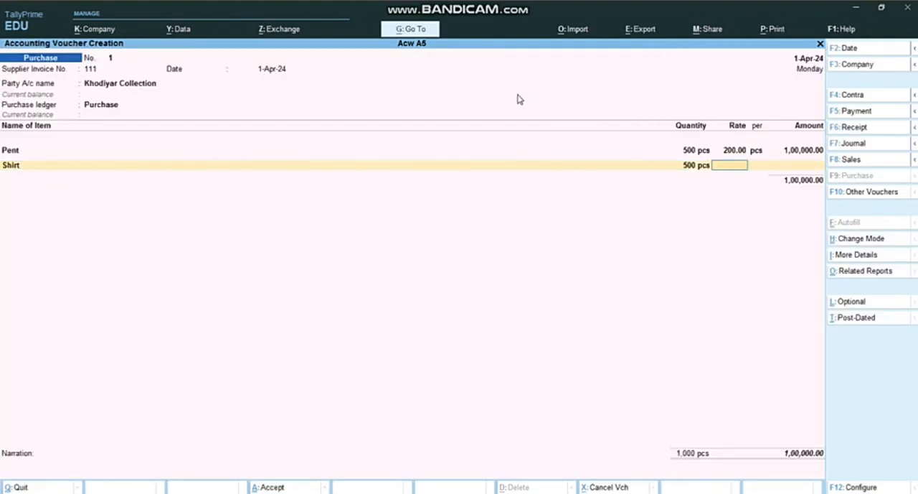
{"action": "type", "text": "150"}
{"action": "key", "text": "Return"}
{"action": "key", "text": "Return"}
Step: End the item list, keep the bill-wise New Ref 111 for Khodiyar Collection, and save the purchase voucher
{"action": "key", "text": "Return"}
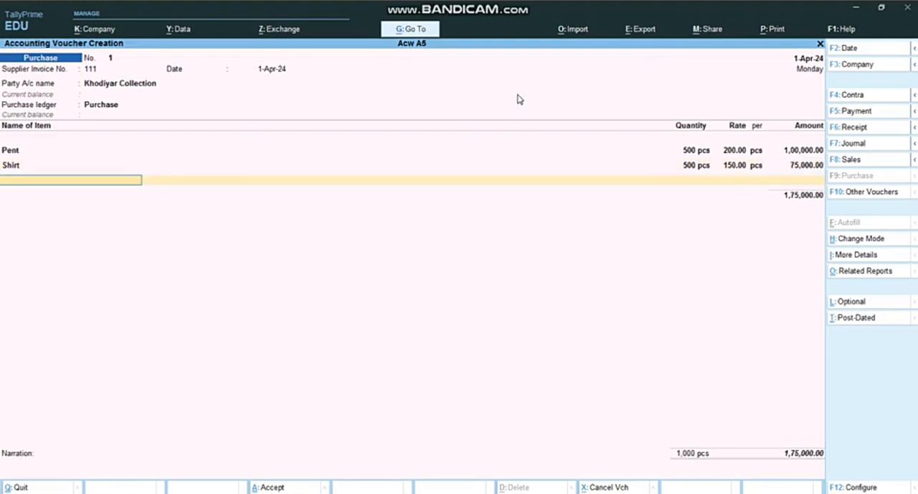
{"action": "key", "text": "Return"}
{"action": "key", "text": "Return"}
{"action": "key", "text": "Return"}
{"action": "key", "text": "Return"}
{"action": "key", "text": "Return"}
{"action": "key", "text": "Return"}
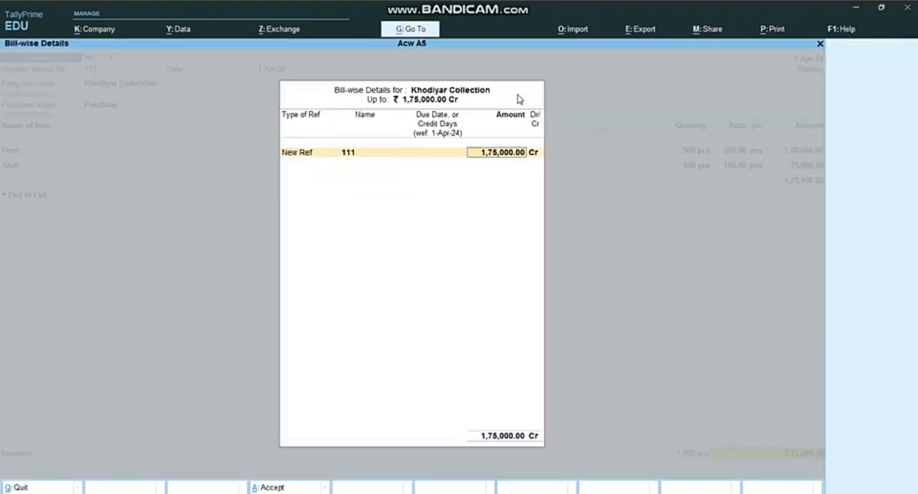
{"action": "key", "text": "Return"}
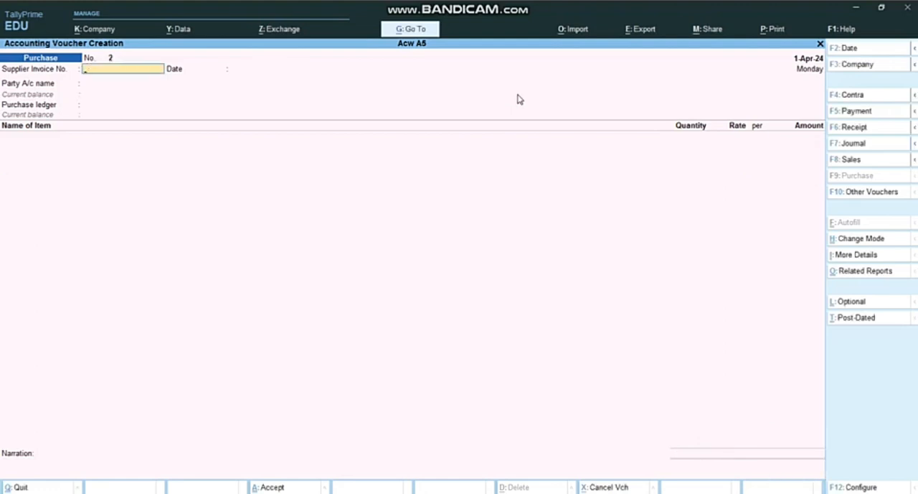
Step: Check transaction 4 in the Assignment 5 Word document and enter supplier invoice number 454 dated 1-Apr-24 in TallyPrime's new purchase voucher
{"action": "left_click", "coordinate": [421, 492]}
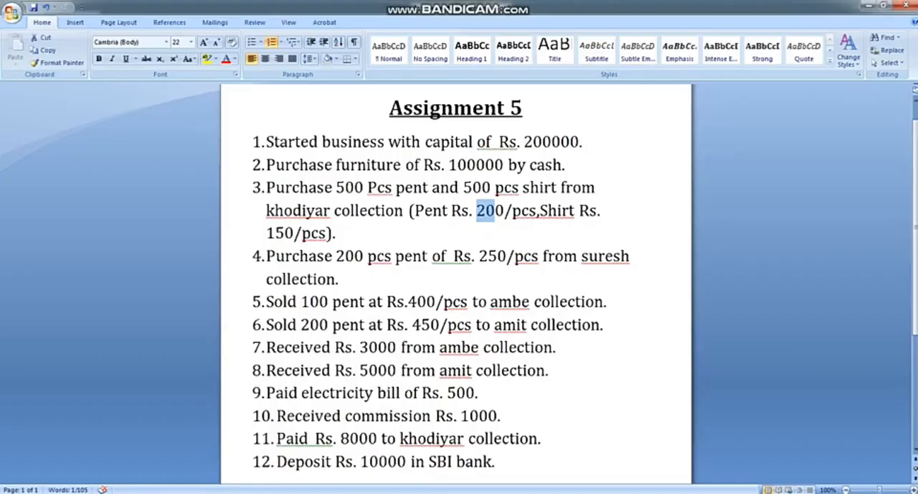
{"action": "scroll", "coordinate": [345, 228], "scroll_direction": "down", "scroll_amount": 1}
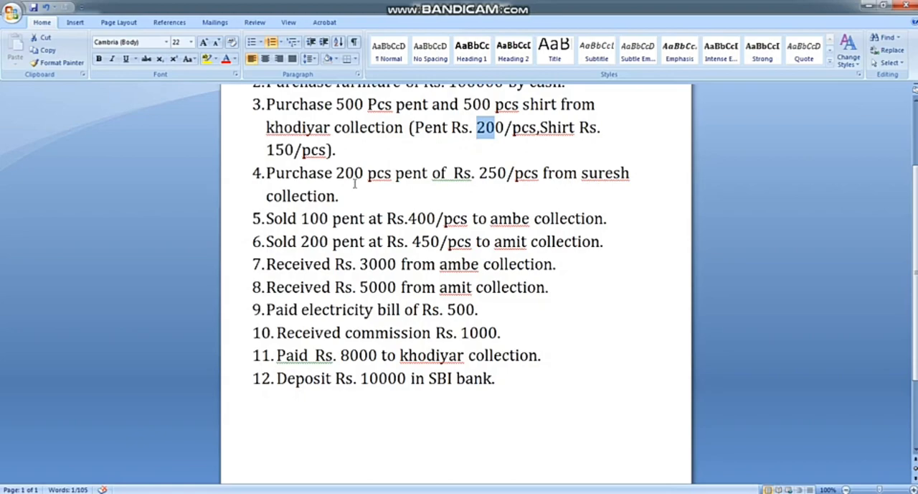
{"action": "key", "text": "alt+Tab"}
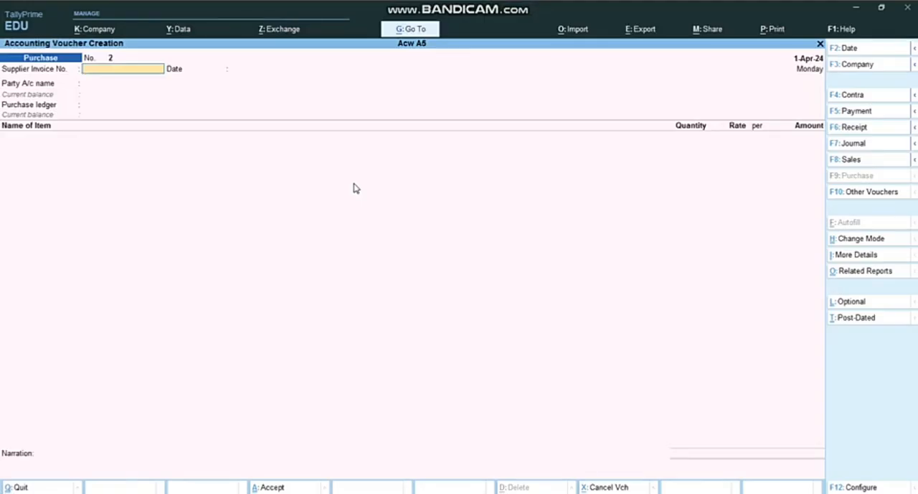
{"action": "type", "text": "454"}
{"action": "key", "text": "Return"}
{"action": "key", "text": "Return"}
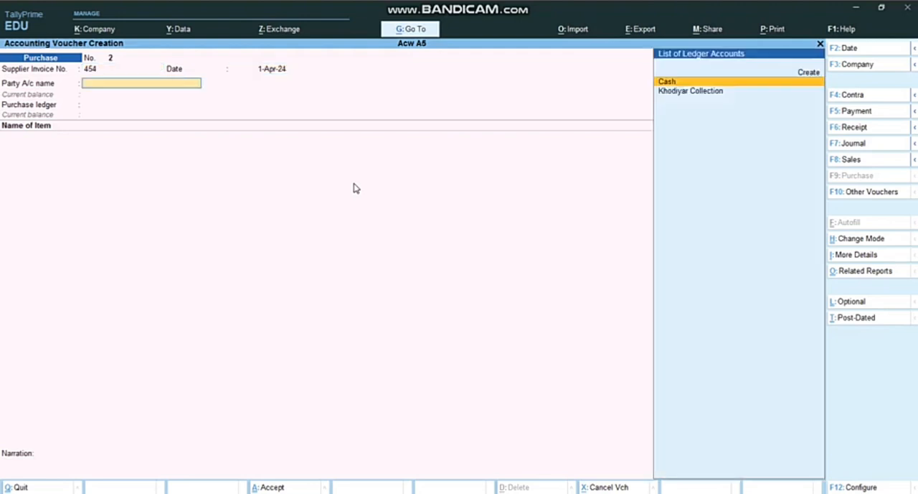
Step: Start a new party ledger from the purchase voucher and name it Suresh Collection
{"action": "key", "text": "Up"}
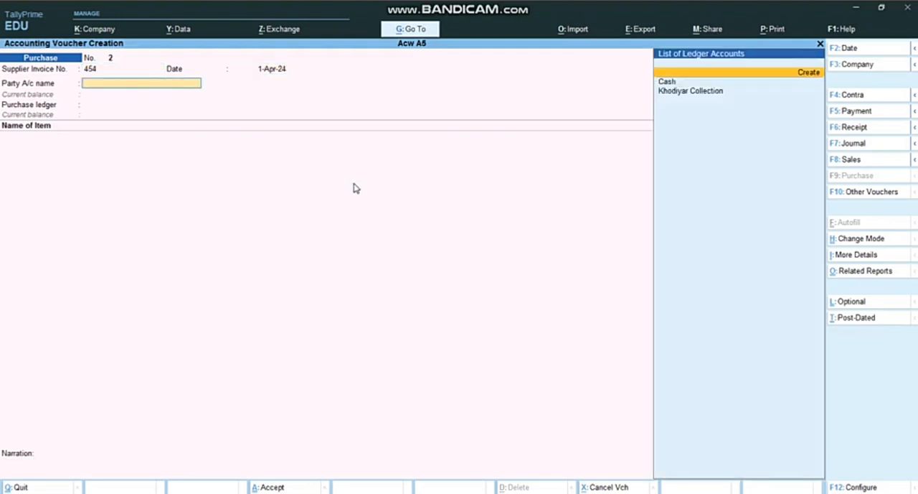
{"action": "key", "text": "Return"}
{"action": "type", "text": "Surec"}
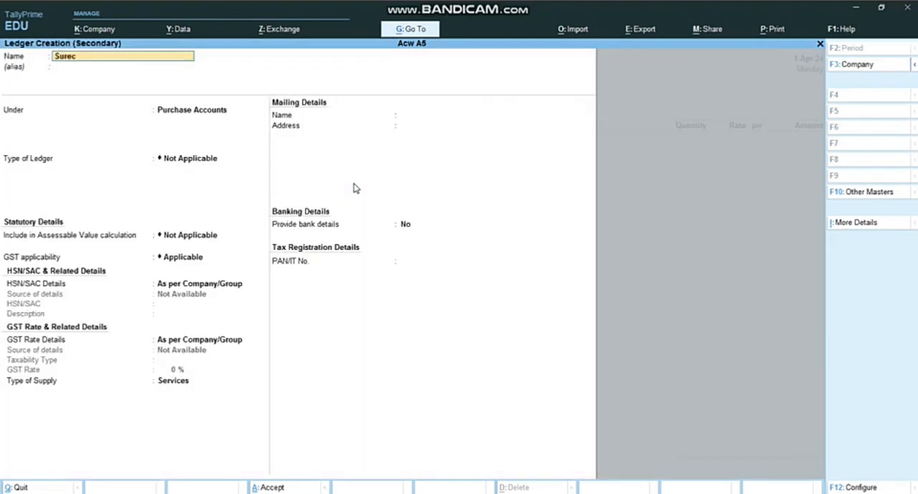
{"action": "type", "text": "h Colleciton"}
{"action": "key", "text": "BackSpace"}
{"action": "key", "text": "BackSpace"}
{"action": "key", "text": "BackSpace"}
{"action": "key", "text": "BackSpace"}
{"action": "key", "text": "BackSpace"}
{"action": "type", "text": "ction"}
{"action": "key", "text": "Return"}
{"action": "key", "text": "Return"}
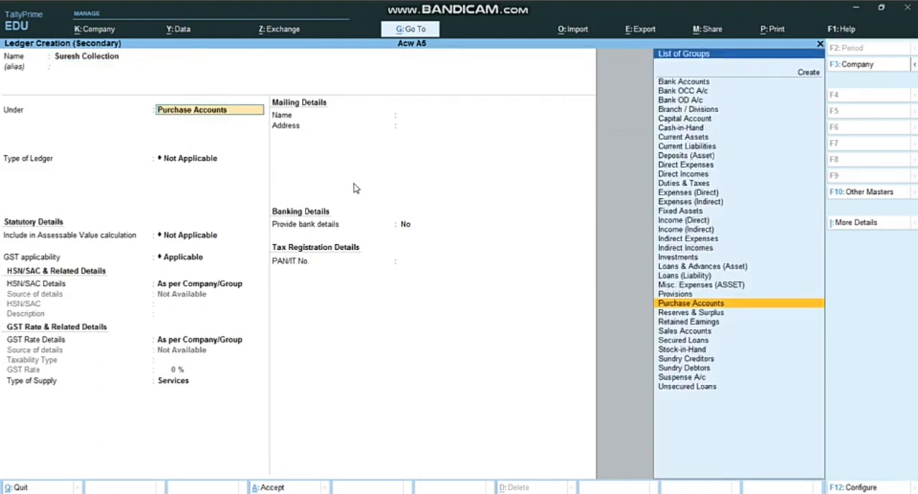
Step: Place the Suresh Collection ledger under Sundry Creditors, keep the default banking and tax details, and save it
{"action": "type", "text": "Cre"}
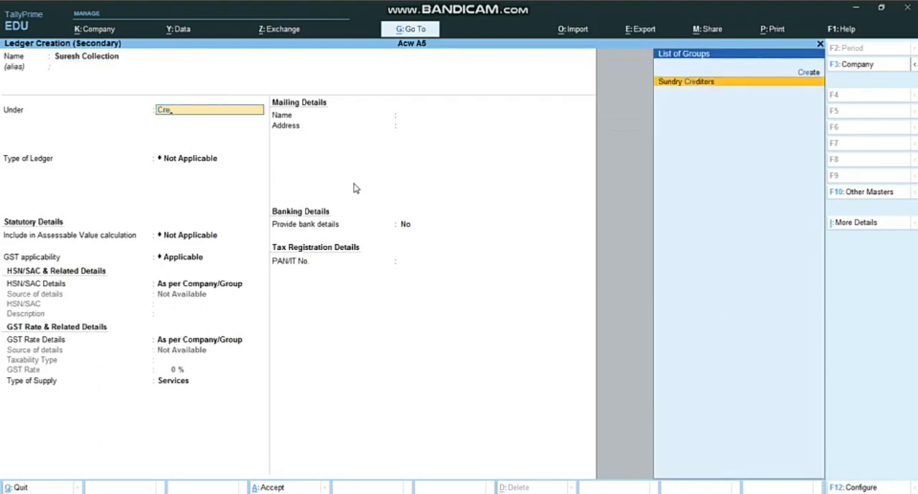
{"action": "key", "text": "Return"}
{"action": "key", "text": "Return"}
{"action": "key", "text": "Return"}
{"action": "key", "text": "Return"}
{"action": "key", "text": "Return"}
{"action": "key", "text": "Return"}
{"action": "key", "text": "Return"}
{"action": "key", "text": "Return"}
{"action": "key", "text": "Return"}
{"action": "key", "text": "Return"}
{"action": "key", "text": "Return"}
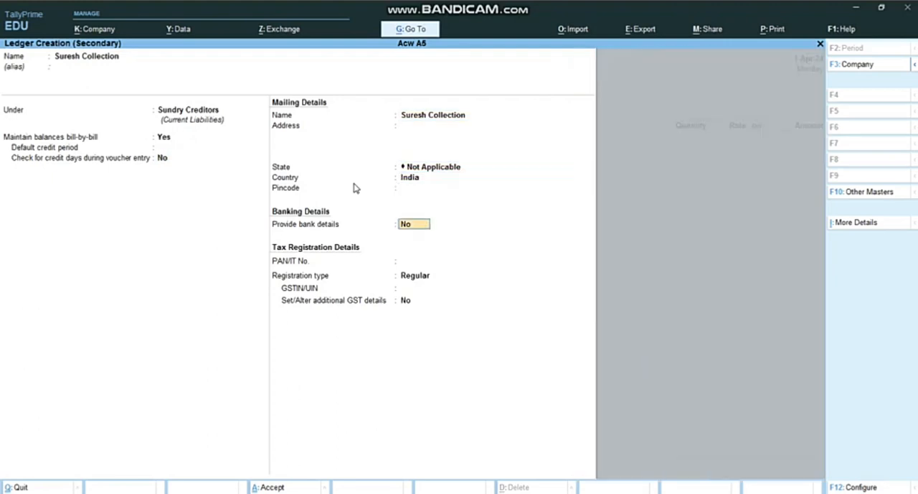
{"action": "key", "text": "Return"}
{"action": "key", "text": "Return"}
{"action": "key", "text": "Return"}
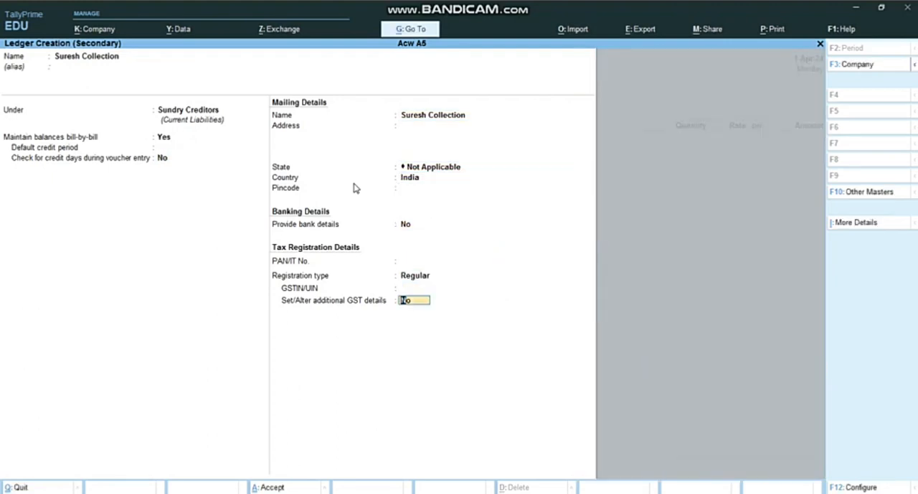
{"action": "key", "text": "Return"}
Step: Leave the receipt details blank, accept the party details, and choose Purchase as the purchase ledger
{"action": "key", "text": "Return"}
{"action": "key", "text": "Return"}
{"action": "key", "text": "Return"}
{"action": "key", "text": "Return"}
{"action": "key", "text": "Return"}
{"action": "key", "text": "Return"}
{"action": "key", "text": "Return"}
{"action": "key", "text": "Return"}
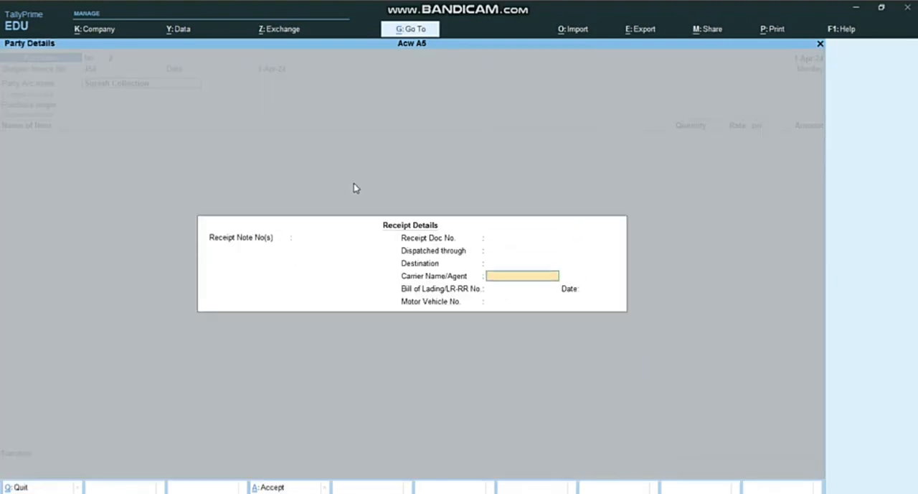
{"action": "key", "text": "Return"}
{"action": "key", "text": "Return"}
{"action": "key", "text": "Return"}
{"action": "key", "text": "Return"}
{"action": "key", "text": "Return"}
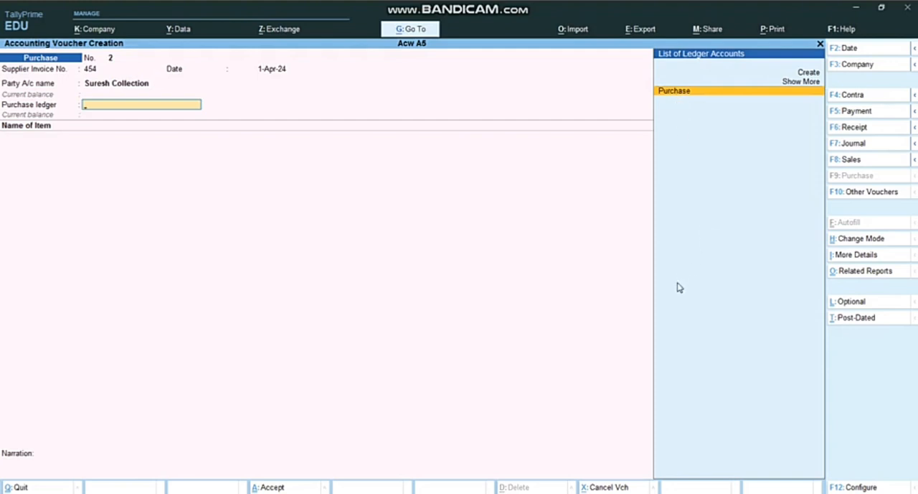
{"action": "key", "text": "Up"}
{"action": "key", "text": "Down"}
{"action": "key", "text": "Return"}
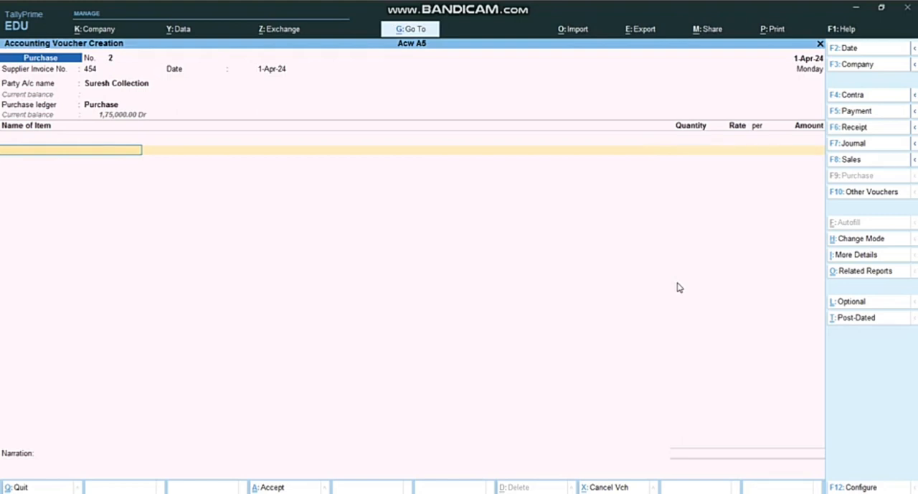
Step: Add 200 pcs of Pent at a rate of 250 per pcs, checking the figures in the Assignment 5 Word document
{"action": "type", "text": "P"}
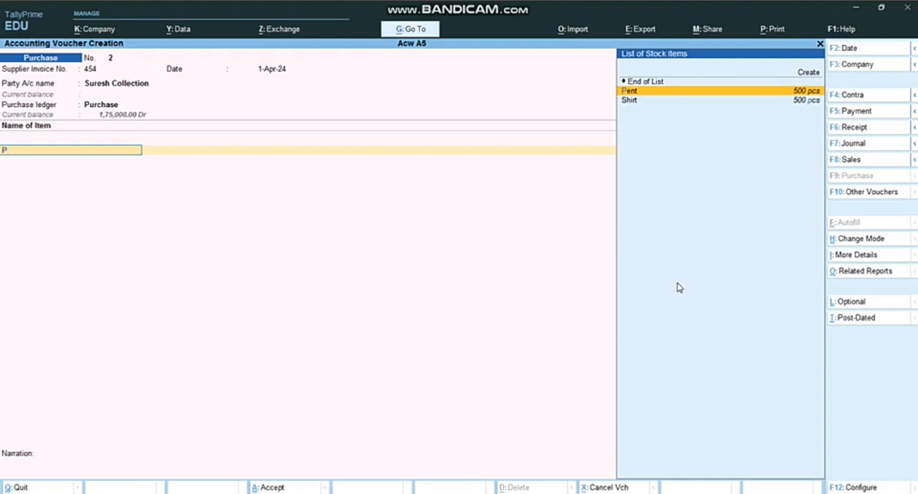
{"action": "key", "text": "Return"}
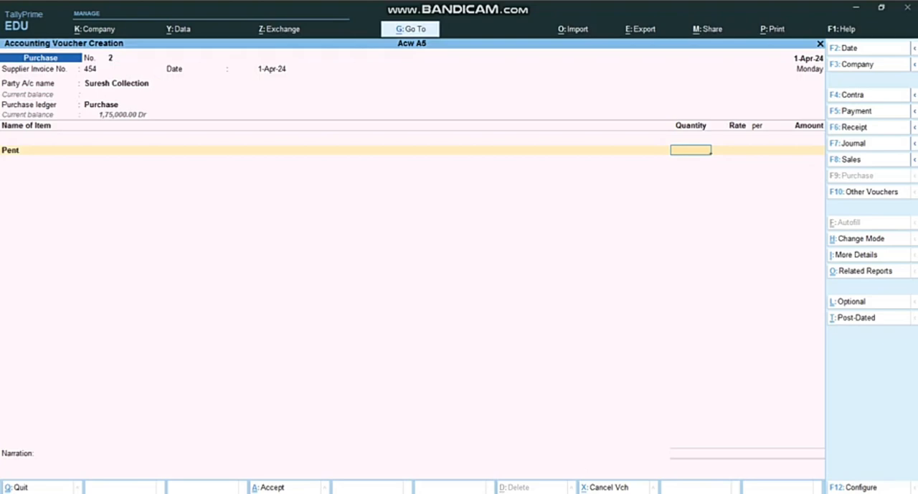
{"action": "left_click", "coordinate": [442, 493]}
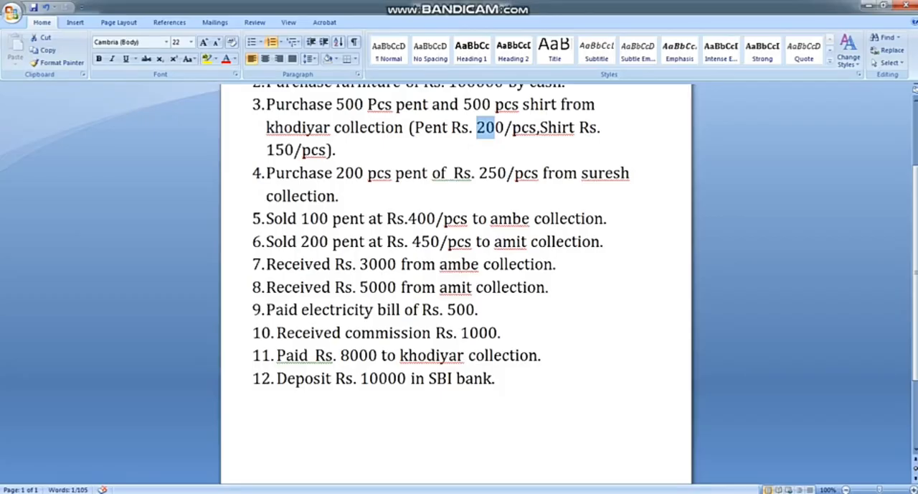
{"action": "left_click", "coordinate": [443, 493]}
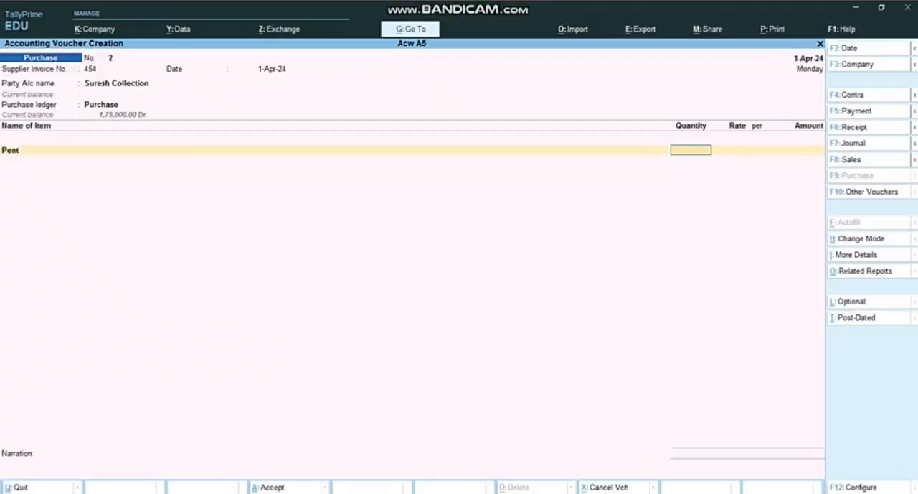
{"action": "type", "text": "200"}
{"action": "key", "text": "Return"}
{"action": "type", "text": "250"}
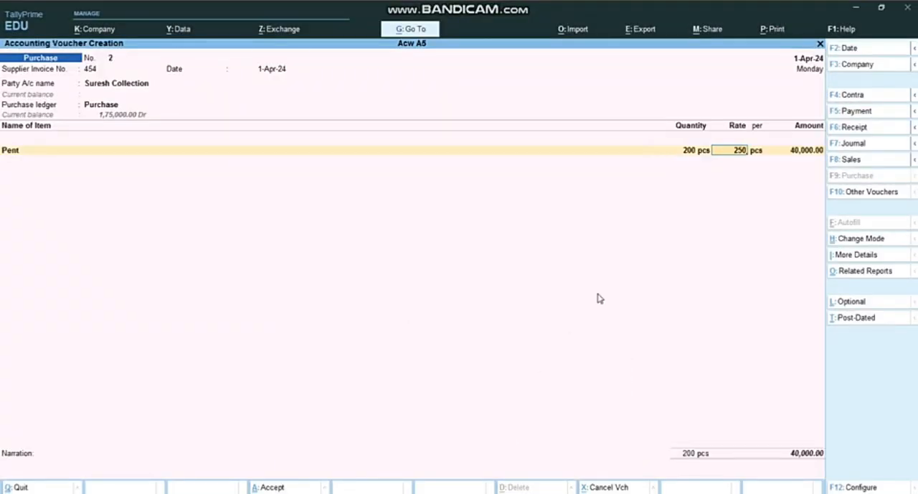
{"action": "key", "text": "Return"}
Step: Keep the bill-wise New Ref 454 for Suresh Collection and save the purchase voucher
{"action": "key", "text": "Return"}
{"action": "key", "text": "Return"}
{"action": "key", "text": "Return"}
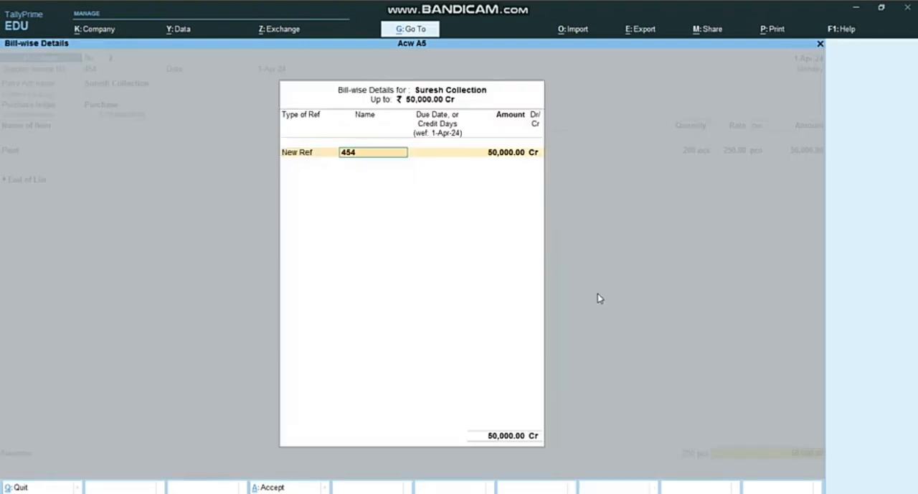
{"action": "key", "text": "Return"}
{"action": "key", "text": "Return"}
{"action": "key", "text": "Return"}
{"action": "key", "text": "Return"}
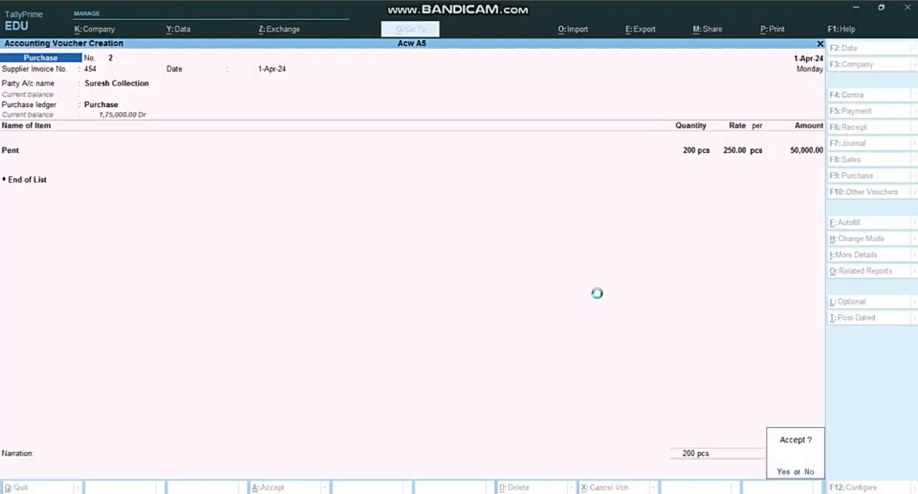
{"action": "key", "text": "Return"}
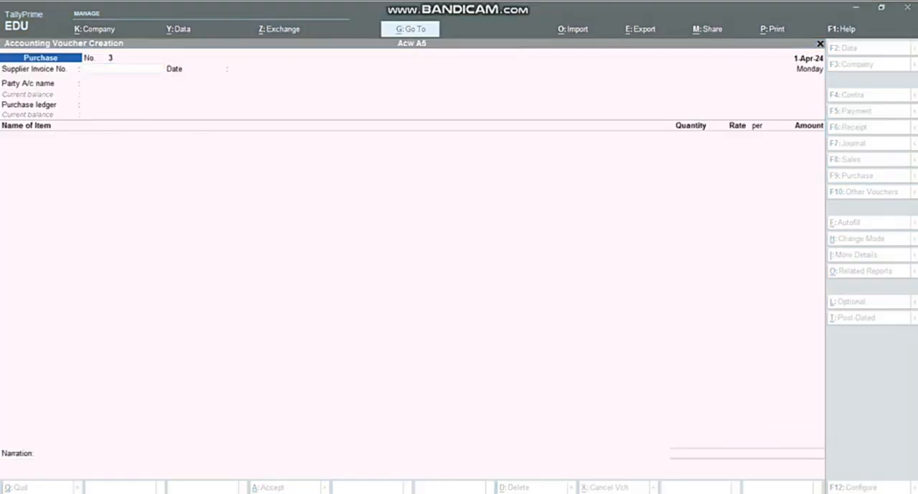
Step: Check transaction 5 in the Assignment 5 Word document and switch TallyPrime's voucher entry to a Sales voucher
{"action": "key", "text": "alt+Tab"}
{"action": "scroll", "coordinate": [478, 242], "scroll_direction": "down", "scroll_amount": 1}
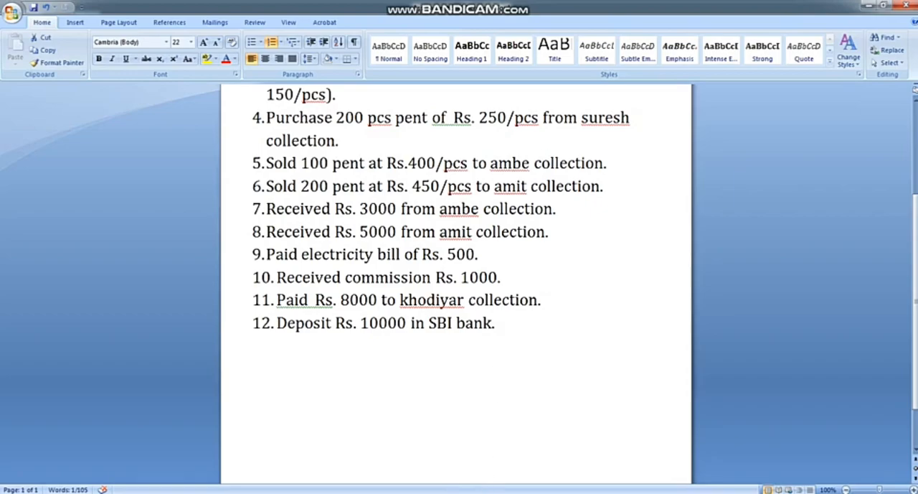
{"action": "left_click", "coordinate": [471, 492]}
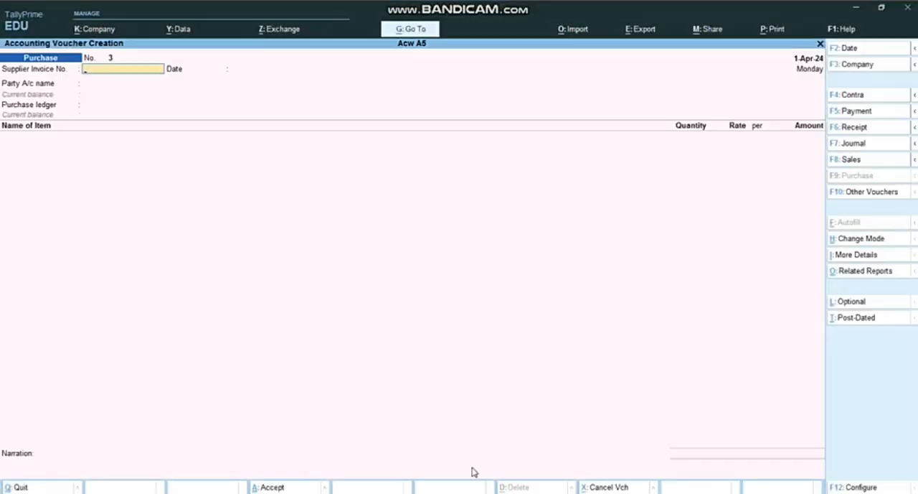
{"action": "left_click", "coordinate": [851, 160]}
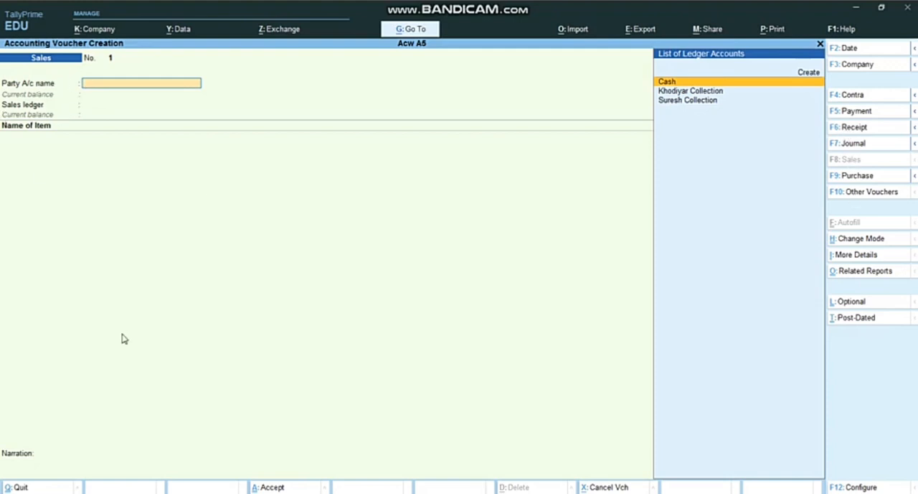
Step: Create a new party ledger named Ambe Collection from the sales voucher, leaving its alias blank
{"action": "key", "text": "alt+c"}
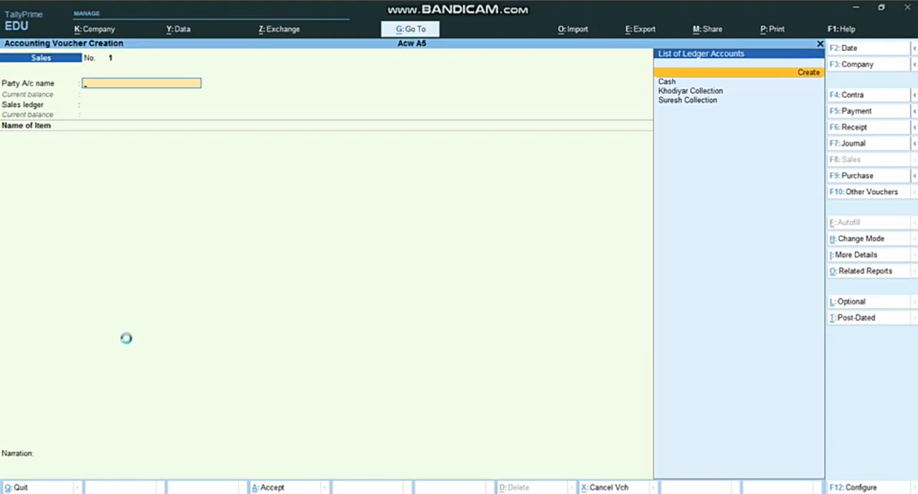
{"action": "type", "text": "Ambe Colleciton"}
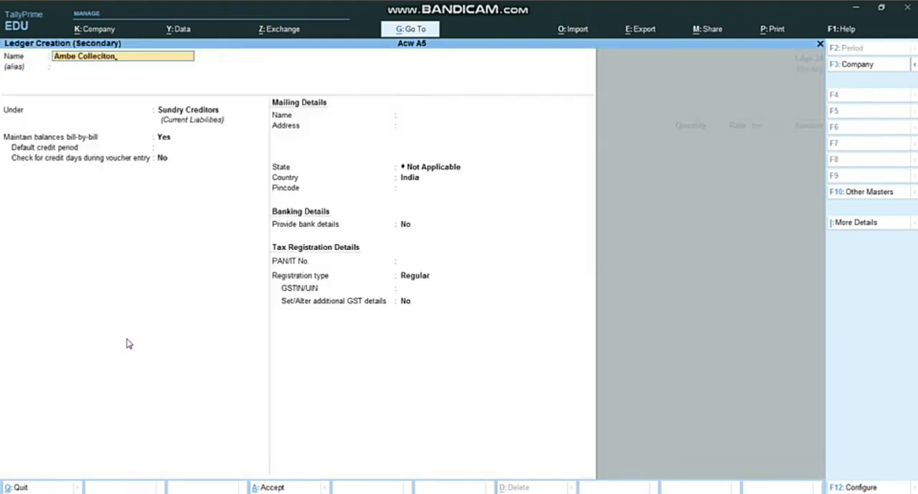
{"action": "key", "text": "BackSpace"}
{"action": "key", "text": "BackSpace"}
{"action": "key", "text": "BackSpace"}
{"action": "type", "text": "ion"}
{"action": "key", "text": "Return"}
{"action": "key", "text": "Return"}
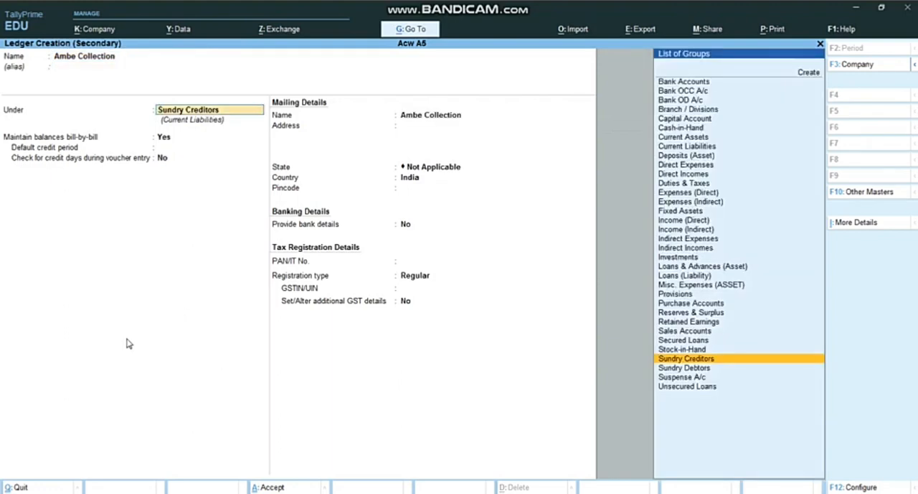
Step: Place the Ambe Collection ledger under Sundry Debtors, keep the remaining default details, and save the ledger
{"action": "type", "text": "Deb"}
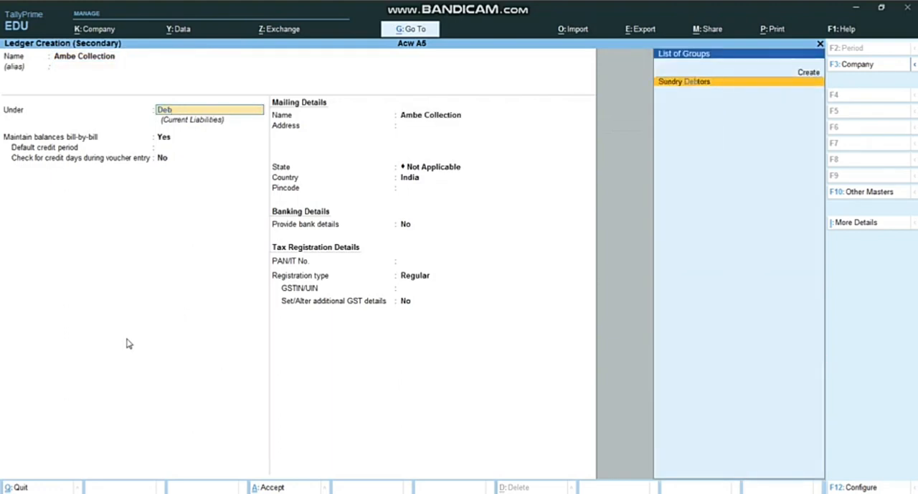
{"action": "key", "text": "Return"}
{"action": "key", "text": "Return"}
{"action": "key", "text": "Return"}
{"action": "key", "text": "Return"}
{"action": "key", "text": "Return"}
{"action": "key", "text": "Return"}
{"action": "key", "text": "Return"}
{"action": "key", "text": "Return"}
{"action": "key", "text": "Return"}
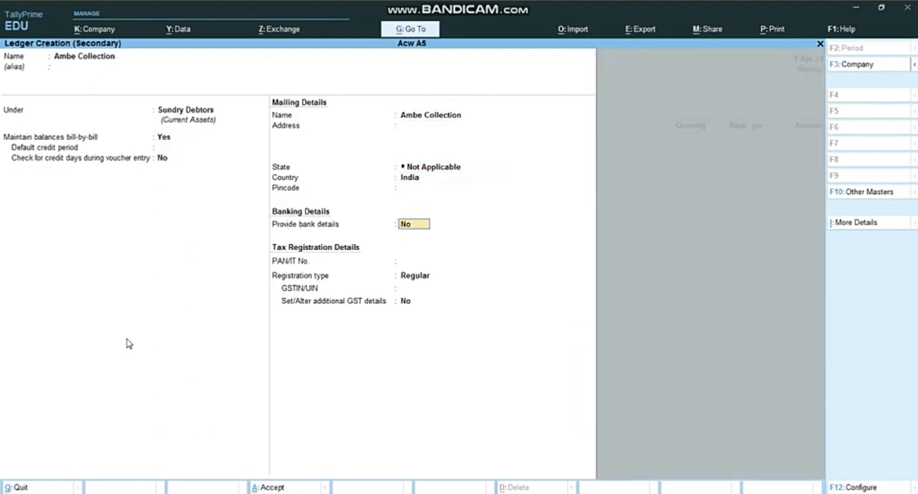
{"action": "key", "text": "Return"}
{"action": "key", "text": "Return"}
{"action": "key", "text": "Return"}
{"action": "key", "text": "Return"}
{"action": "key", "text": "Return"}
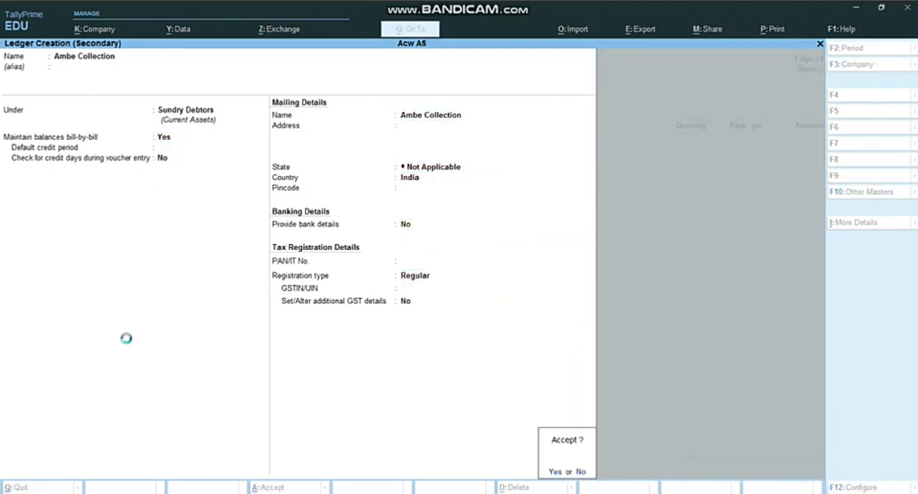
{"action": "key", "text": "Return"}
Step: Leave all dispatch details blank for the sale to Ambe Collection
{"action": "key", "text": "Return"}
{"action": "key", "text": "Return"}
{"action": "key", "text": "Return"}
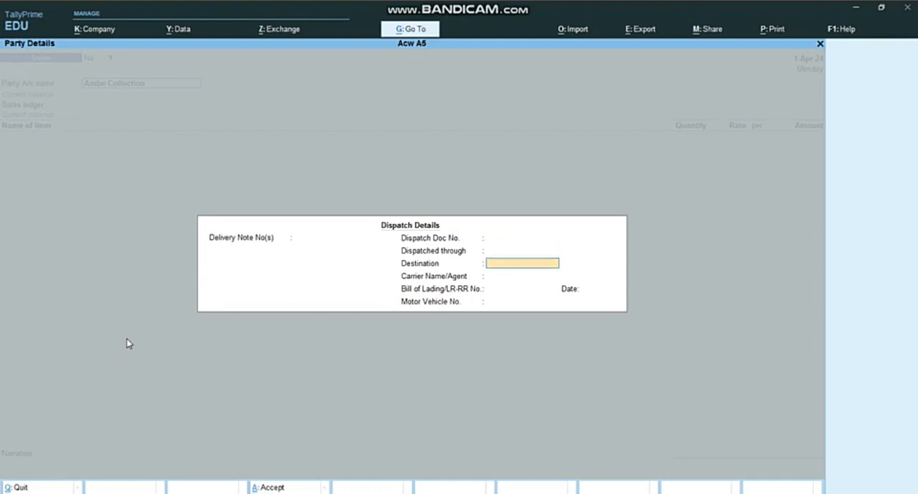
{"action": "key", "text": "Return"}
{"action": "key", "text": "Return"}
{"action": "key", "text": "Return"}
{"action": "key", "text": "Return"}
Step: Accept Ambe Collection as the buyer with the default mailing name, state and country
{"action": "key", "text": "Return"}
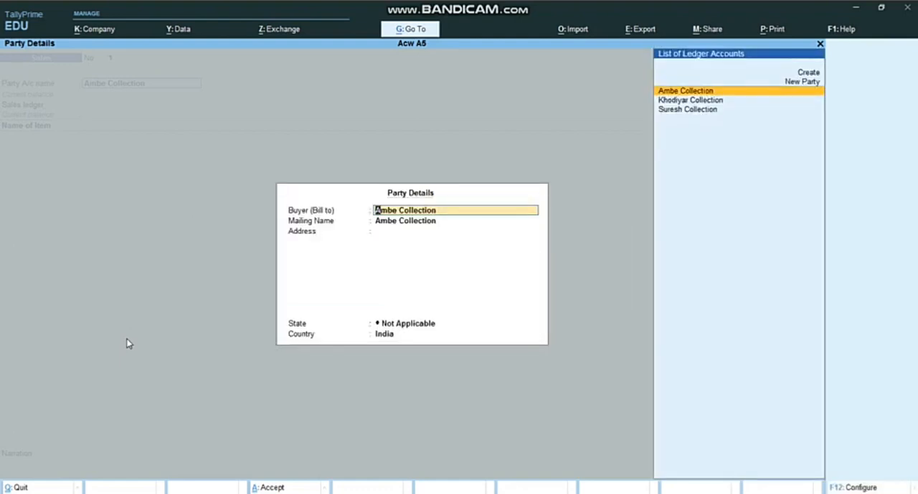
{"action": "key", "text": "Return"}
{"action": "key", "text": "Return"}
{"action": "key", "text": "Return"}
{"action": "key", "text": "Return"}
{"action": "key", "text": "Return"}
{"action": "key", "text": "Return"}
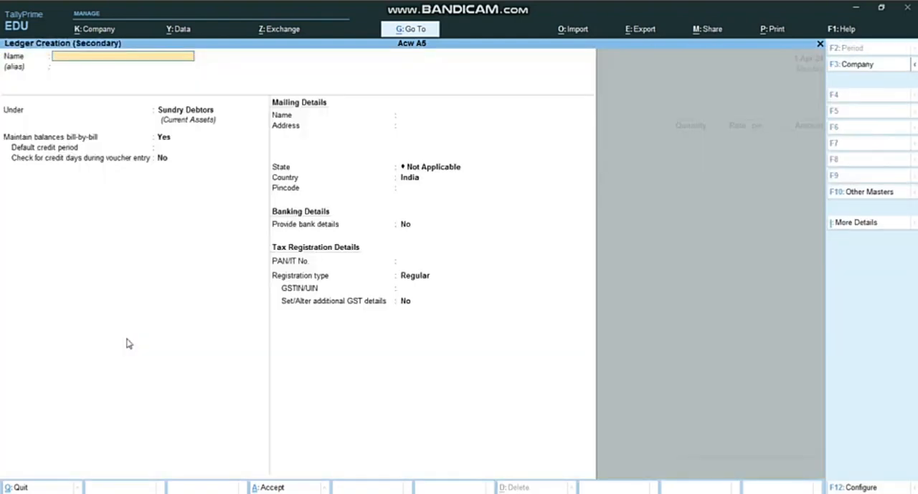
{"action": "key", "text": "Escape"}
Step: Create a sales ledger named Sales under Sales Accounts with the default GST settings and use it in the voucher
{"action": "key", "text": "Return"}
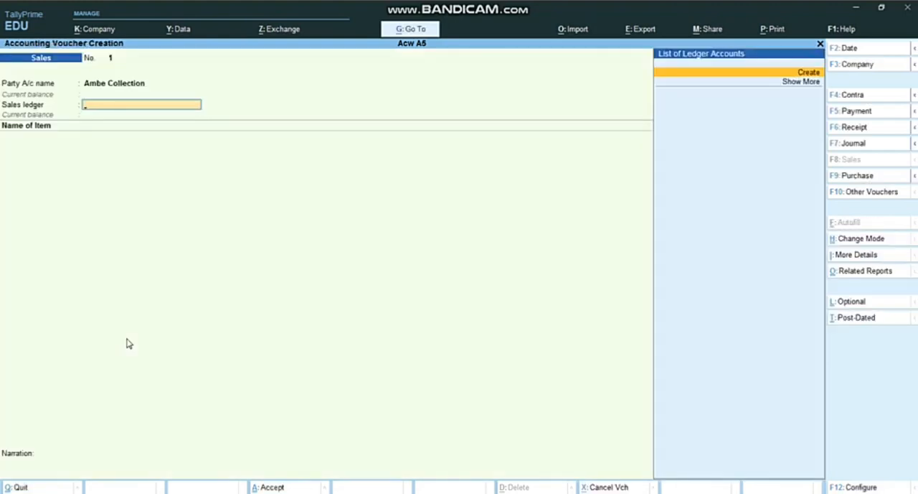
{"action": "key", "text": "Escape"}
{"action": "key", "text": "Escape"}
{"action": "key", "text": "Return"}
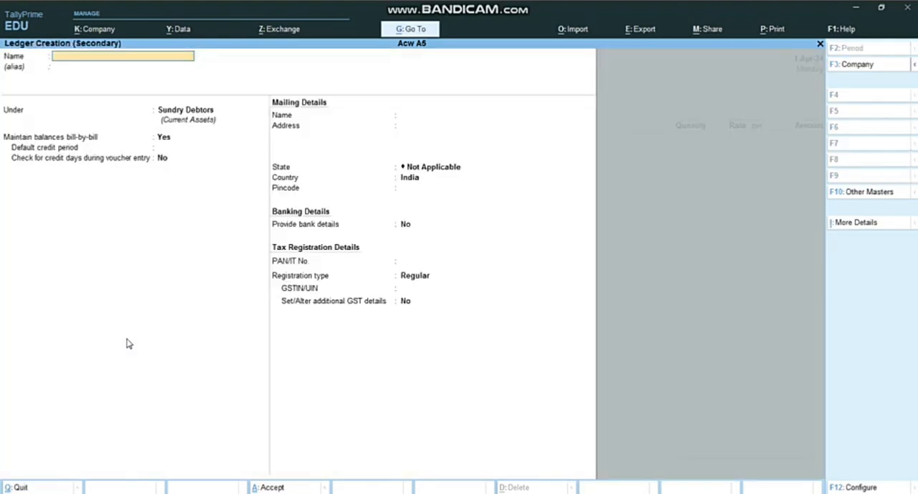
{"action": "type", "text": "Sales"}
{"action": "key", "text": "Return"}
{"action": "key", "text": "Return"}
{"action": "type", "text": "Sa"}
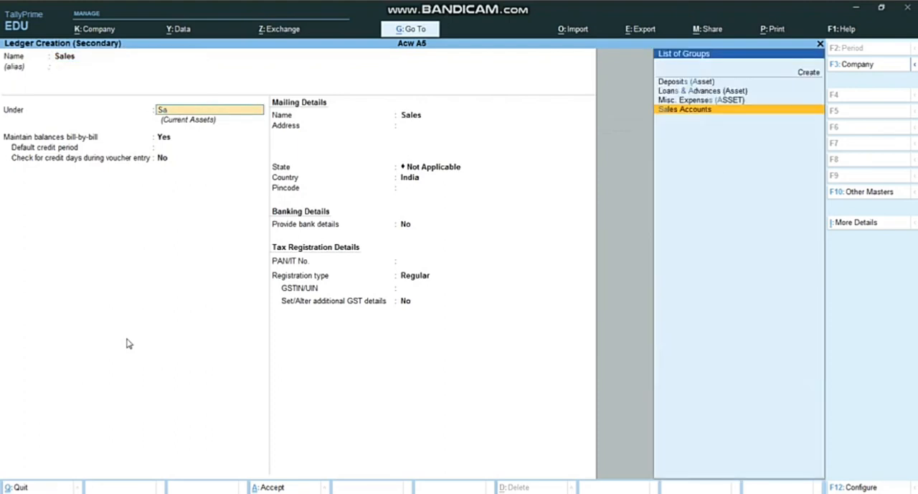
{"action": "key", "text": "Return"}
{"action": "key", "text": "Return"}
{"action": "key", "text": "Return"}
{"action": "key", "text": "Return"}
{"action": "key", "text": "Return"}
{"action": "key", "text": "Return"}
{"action": "key", "text": "Return"}
{"action": "key", "text": "Return"}
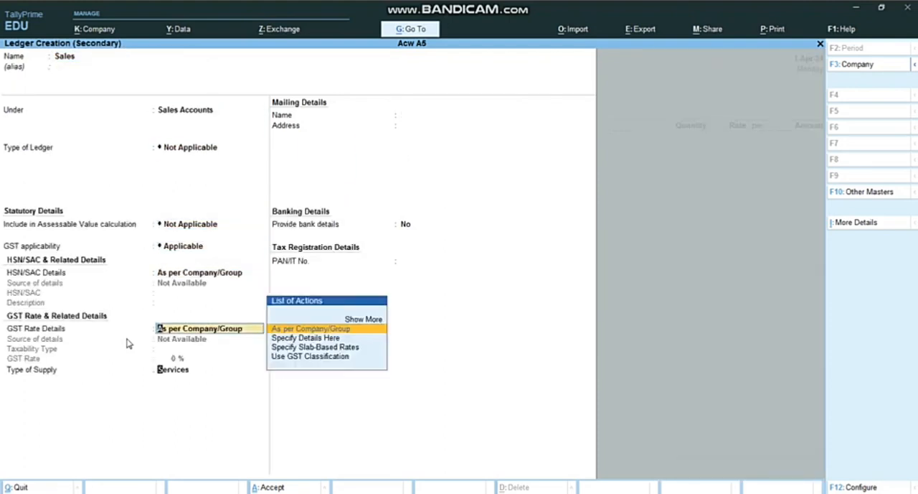
{"action": "key", "text": "Return"}
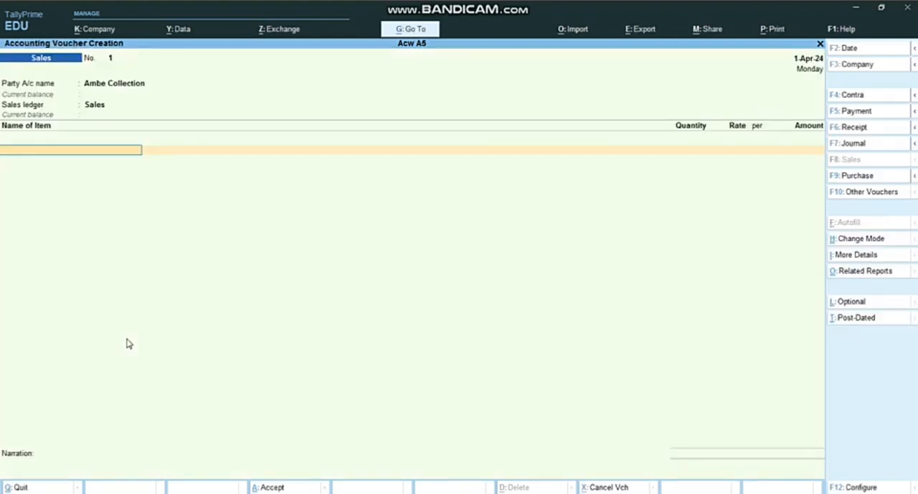
Step: Add 100 pcs of Pent at a rate of 400 per pcs to the sales voucher
{"action": "type", "text": "Pent"}
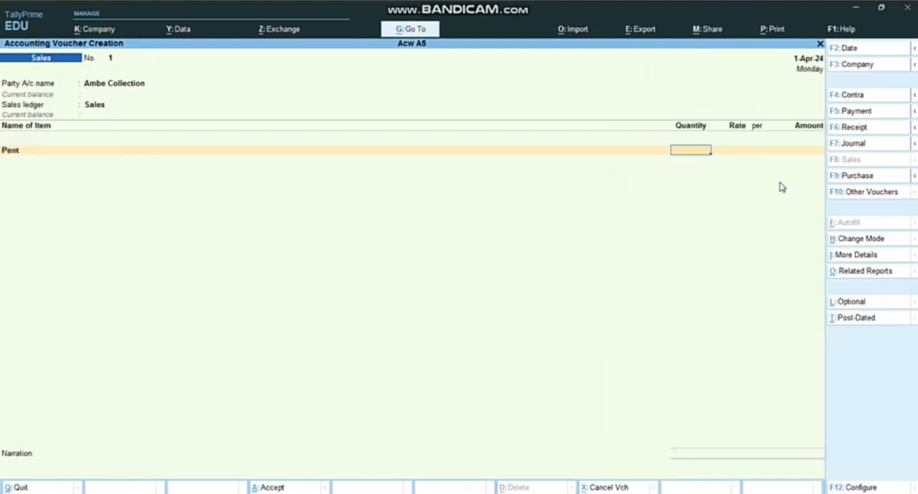
{"action": "type", "text": "00"}
{"action": "key", "text": "Return"}
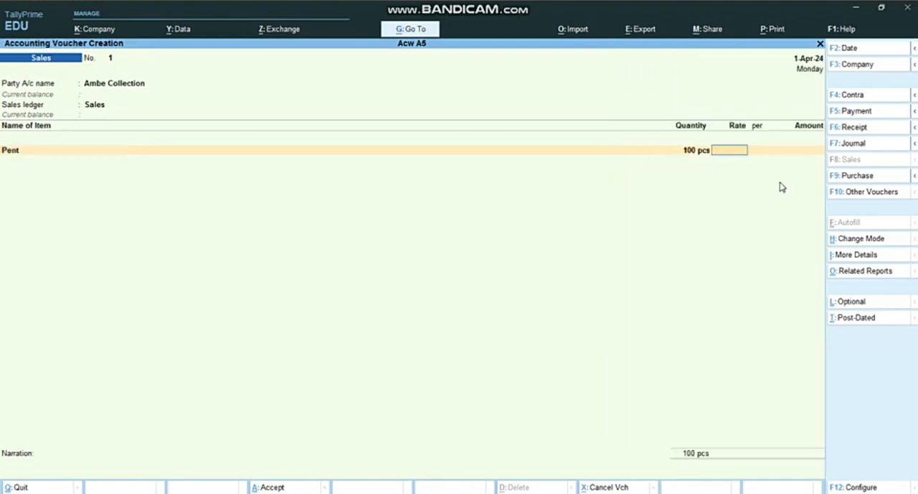
{"action": "type", "text": "400"}
{"action": "key", "text": "Return"}
Step: Leave the narration empty and save the sales voucher for Ambe Collection
{"action": "key", "text": "Return"}
{"action": "key", "text": "Return"}
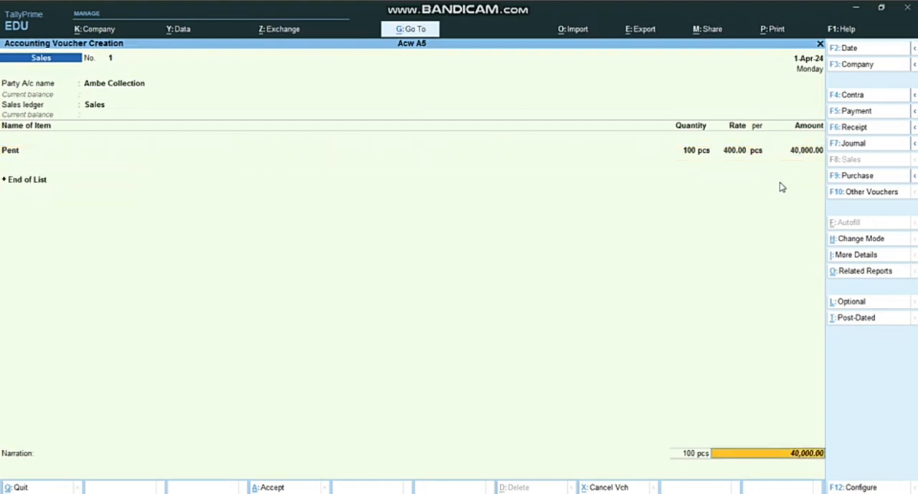
{"action": "key", "text": "Return"}
{"action": "key", "text": "Return"}
{"action": "key", "text": "Return"}
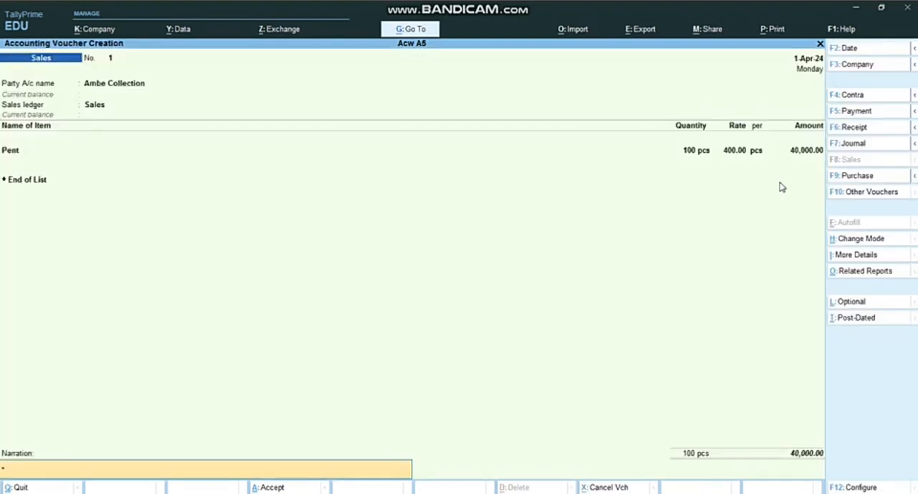
{"action": "key", "text": "Return"}
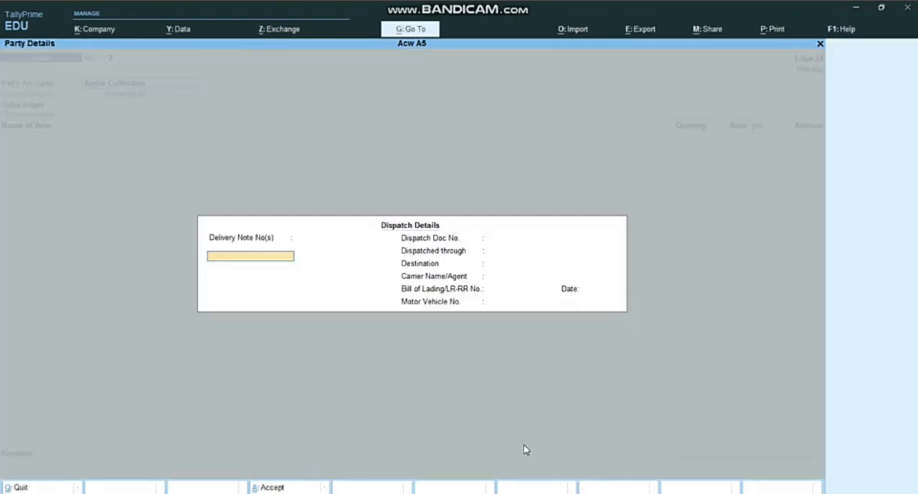
Step: Check transaction 6 in the Assignment 5 Word document, switch back to TallyPrime, and cancel the dispatch details for Ambe Collection
{"action": "left_click", "coordinate": [466, 486]}
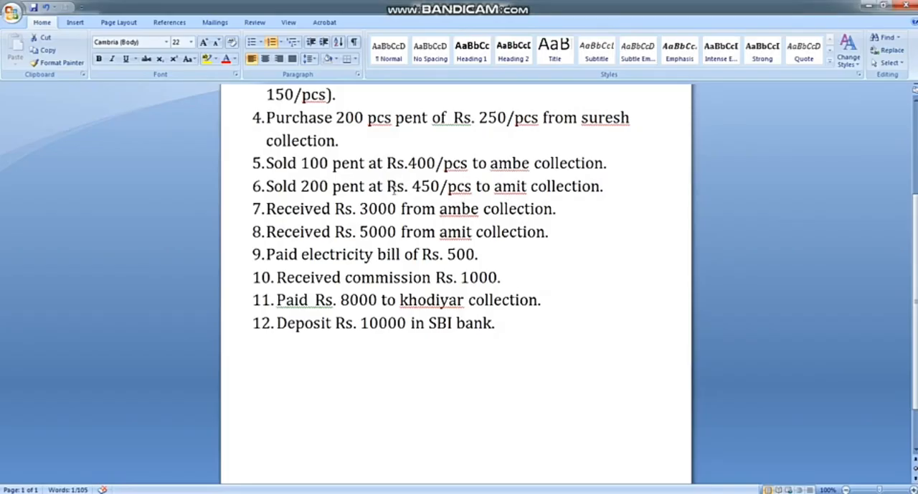
{"action": "key", "text": "alt+Tab"}
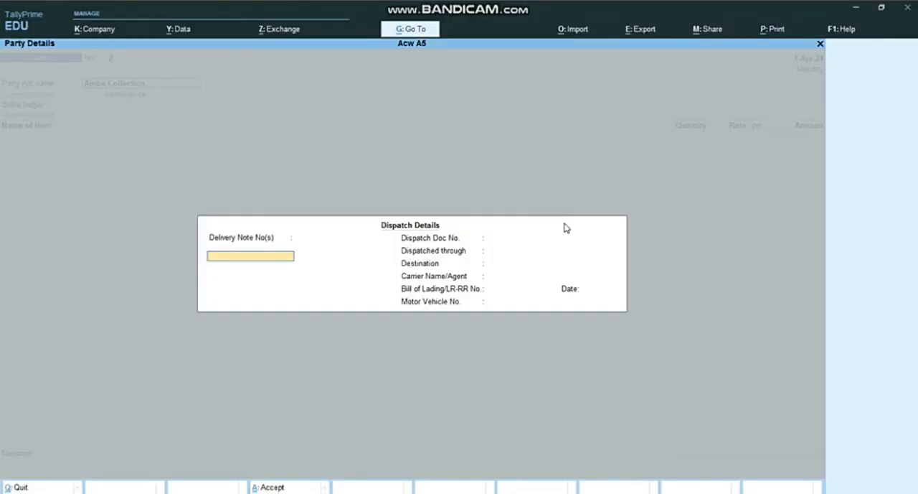
{"action": "key", "text": "Escape"}
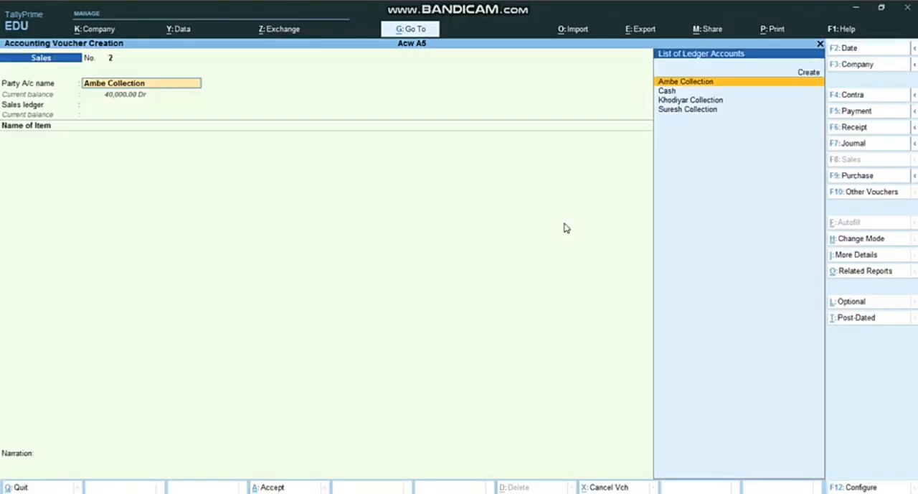
Step: Create a new party ledger named Amit Collection from the second sales voucher
{"action": "key", "text": "Up"}
{"action": "key", "text": "Return"}
{"action": "type", "text": "A"}
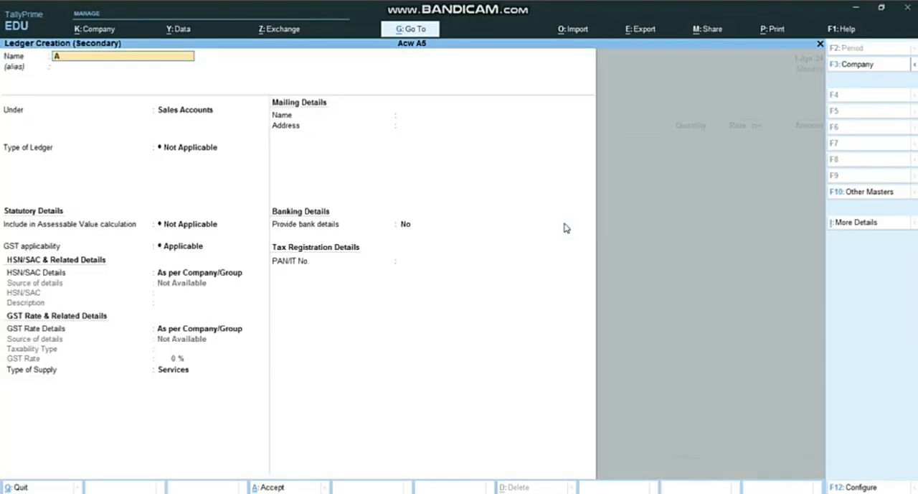
{"action": "type", "text": "mit collection"}
{"action": "key", "text": "BackSpace"}
{"action": "key", "text": "BackSpace"}
{"action": "type", "text": "ion"}
{"action": "key", "text": "Return"}
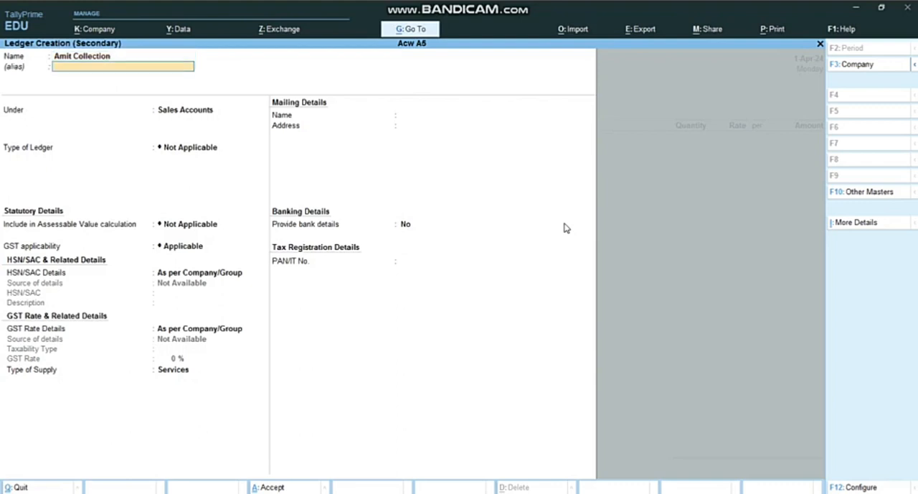
Step: Place the Amit Collection ledger under Sundry Debtors, keep the remaining default details, and save the ledger
{"action": "key", "text": "Return"}
{"action": "type", "text": "De"}
{"action": "key", "text": "Down"}
{"action": "key", "text": "Down"}
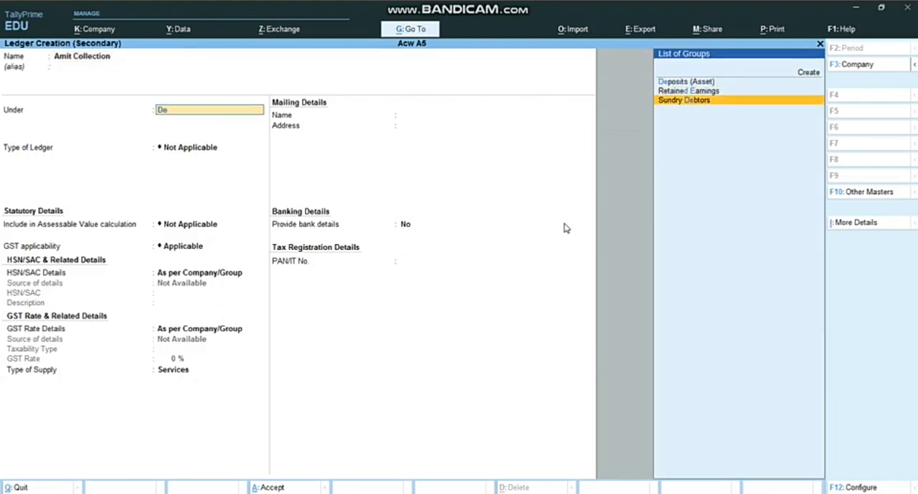
{"action": "key", "text": "Return"}
{"action": "key", "text": "Return"}
{"action": "key", "text": "Return"}
{"action": "key", "text": "Return"}
{"action": "key", "text": "Return"}
{"action": "key", "text": "Return"}
{"action": "key", "text": "Return"}
{"action": "key", "text": "Return"}
{"action": "key", "text": "Return"}
{"action": "key", "text": "Return"}
{"action": "key", "text": "Return"}
{"action": "key", "text": "Return"}
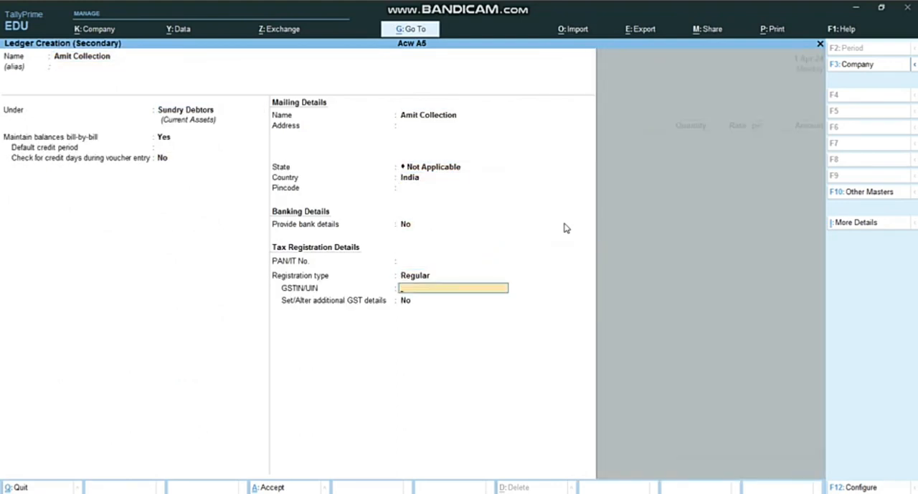
{"action": "key", "text": "Return"}
{"action": "key", "text": "Return"}
Step: Leave all dispatch details blank for the sale to Amit Collection
{"action": "key", "text": "Return"}
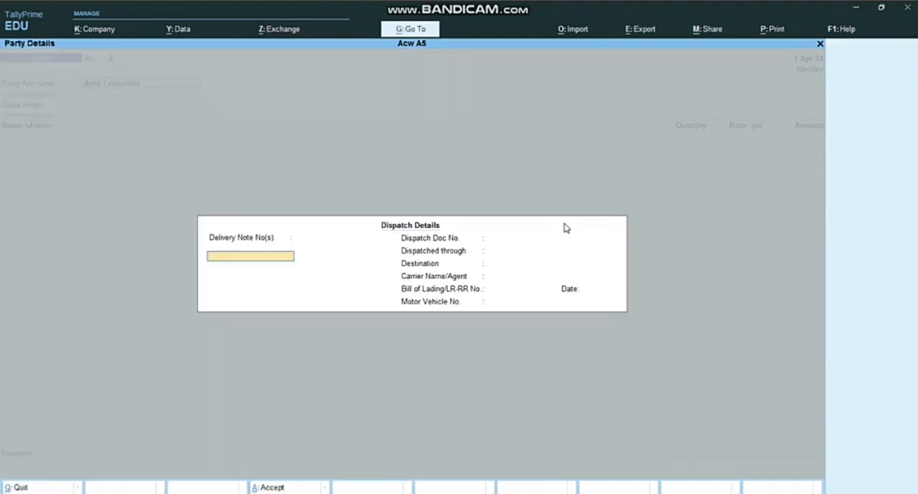
{"action": "key", "text": "Return"}
{"action": "key", "text": "Return"}
{"action": "key", "text": "Return"}
{"action": "key", "text": "Return"}
{"action": "key", "text": "Return"}
{"action": "key", "text": "Return"}
{"action": "key", "text": "Return"}
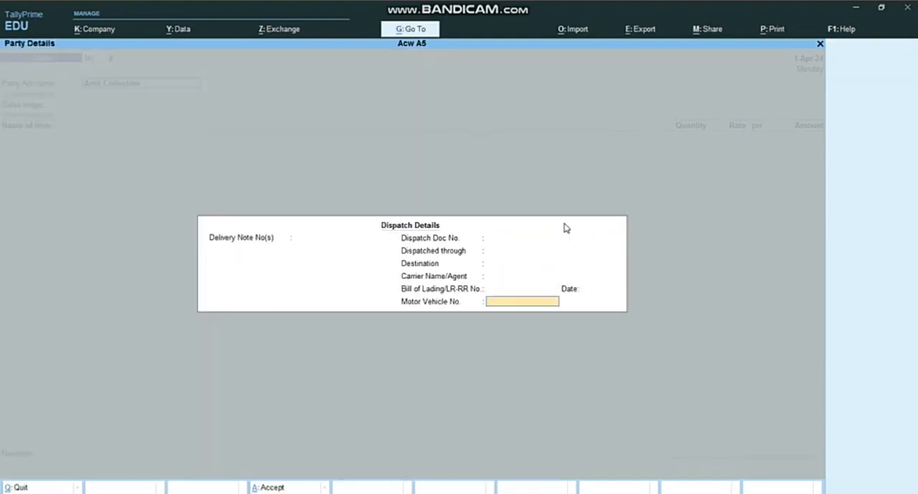
{"action": "key", "text": "Return"}
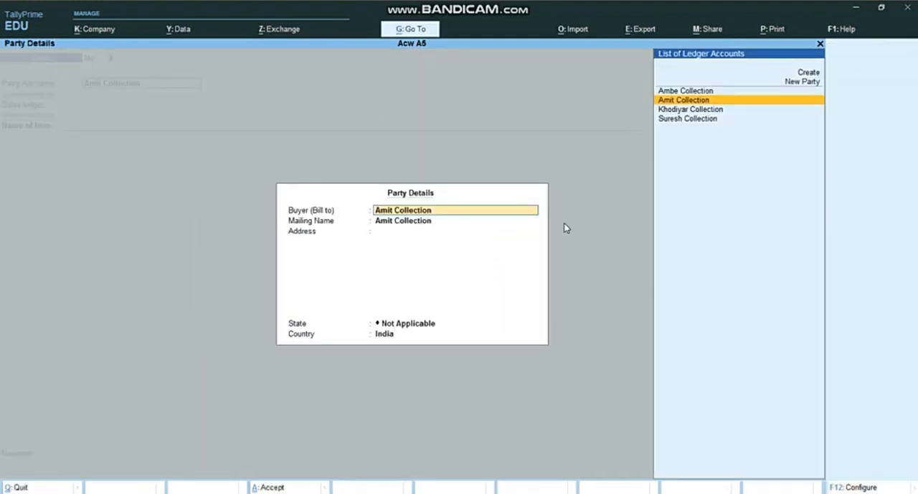
Step: Accept the default party details for Amit Collection and choose Sales as the sales ledger
{"action": "key", "text": "Return"}
{"action": "key", "text": "Return"}
{"action": "key", "text": "Return"}
{"action": "key", "text": "Return"}
{"action": "key", "text": "Return"}
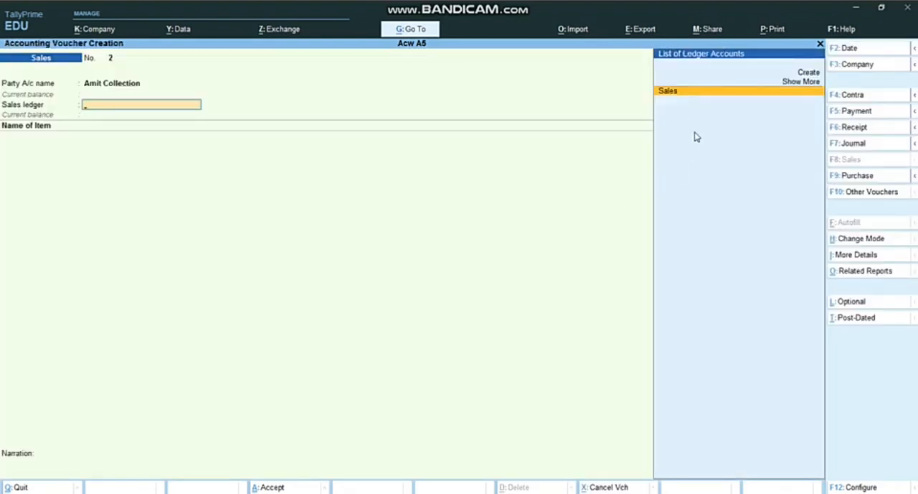
{"action": "left_click", "coordinate": [668, 91]}
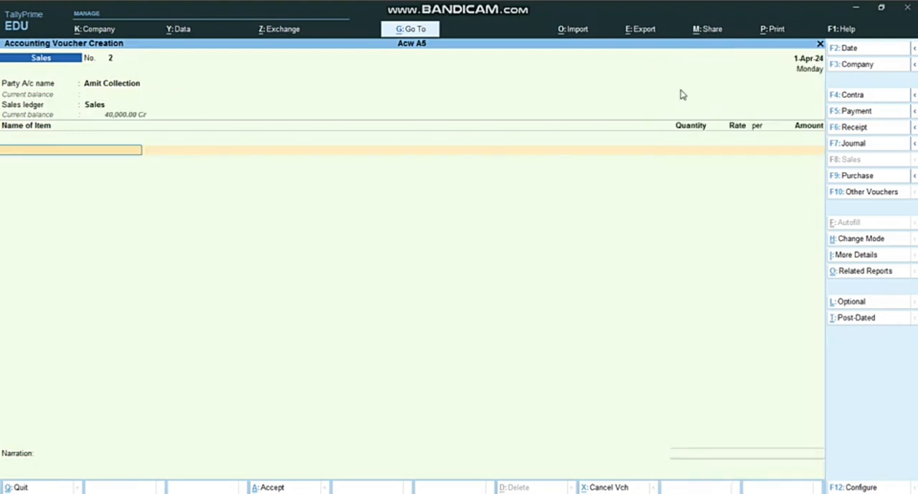
Step: Add 200 pcs of the Pent stock item at a rate of 450 to the Amit Collection sales voucher
{"action": "type", "text": "Pe"}
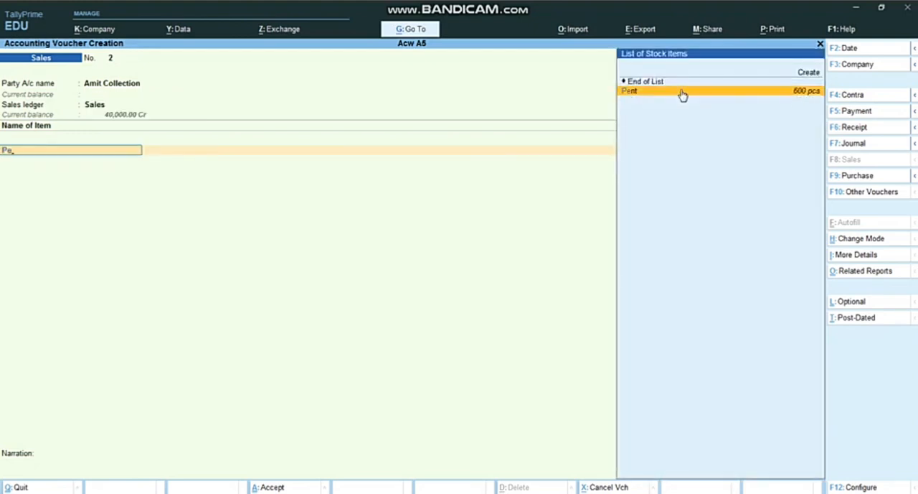
{"action": "left_click", "coordinate": [682, 92]}
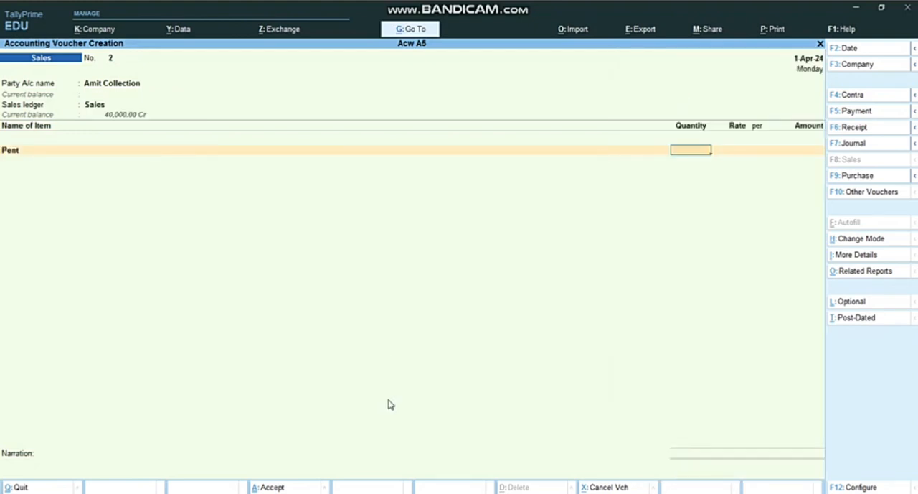
{"action": "left_click", "coordinate": [447, 492]}
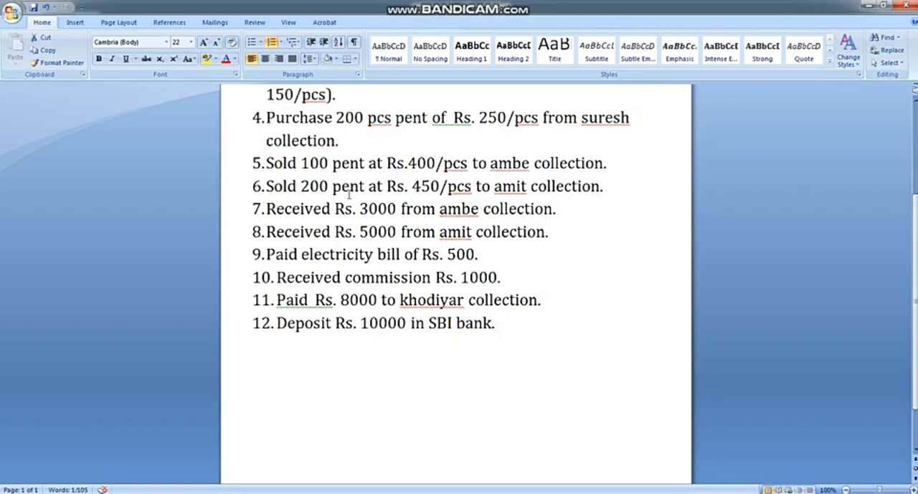
{"action": "left_click", "coordinate": [447, 492]}
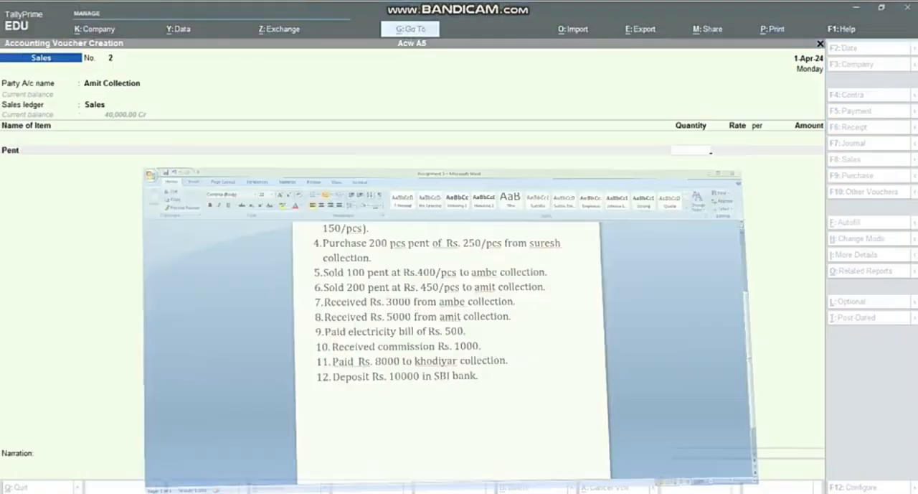
{"action": "type", "text": "200"}
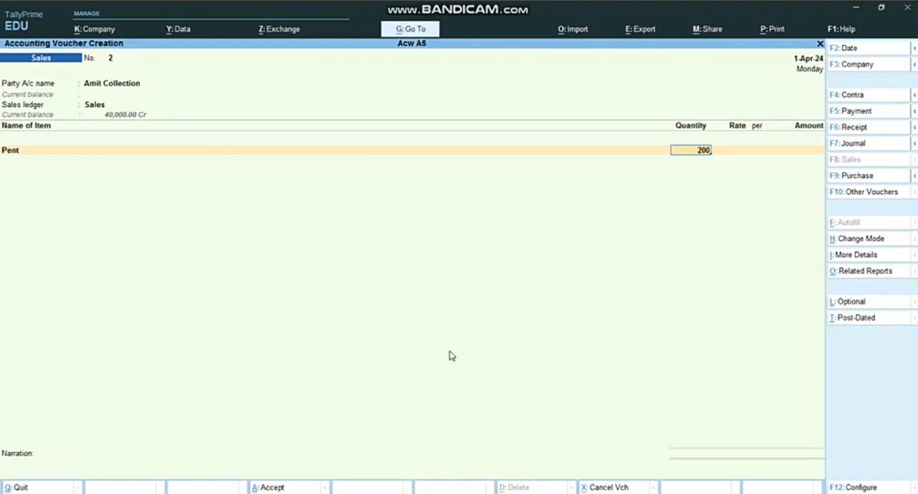
{"action": "key", "text": "Return"}
{"action": "type", "text": "450"}
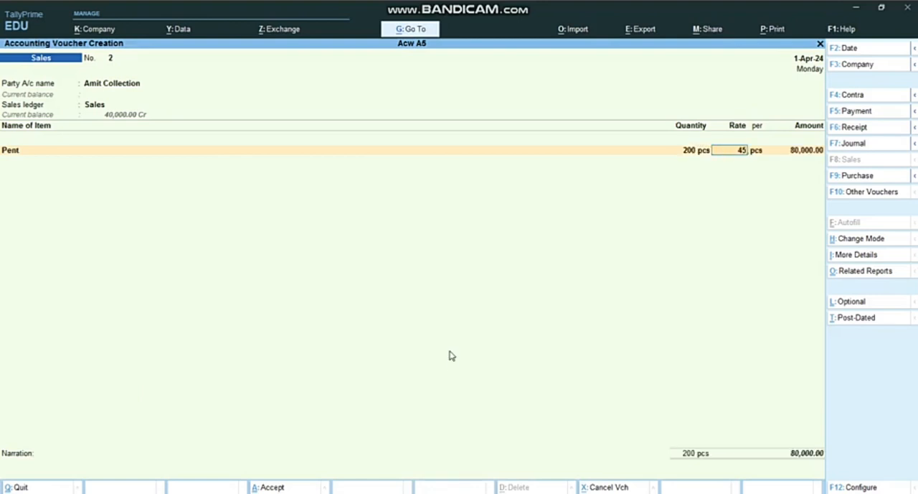
Step: Finish the Amit Collection sale with the default remaining details and a blank narration, and save the voucher
{"action": "key", "text": "Return"}
{"action": "key", "text": "Return"}
{"action": "key", "text": "Return"}
{"action": "key", "text": "Return"}
{"action": "key", "text": "Return"}
{"action": "key", "text": "Return"}
{"action": "key", "text": "Return"}
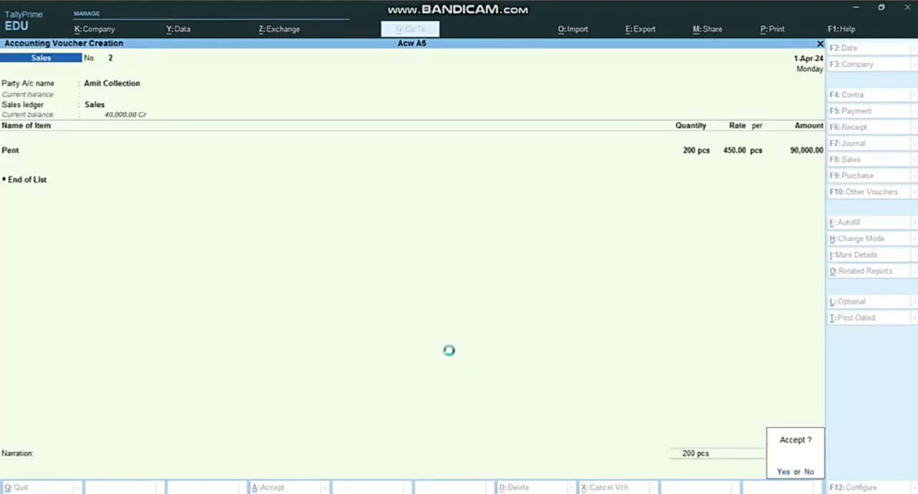
Step: Check the next transaction in the Word assignment and start a Receipt voucher with Cash as the account
{"action": "left_click", "coordinate": [439, 493]}
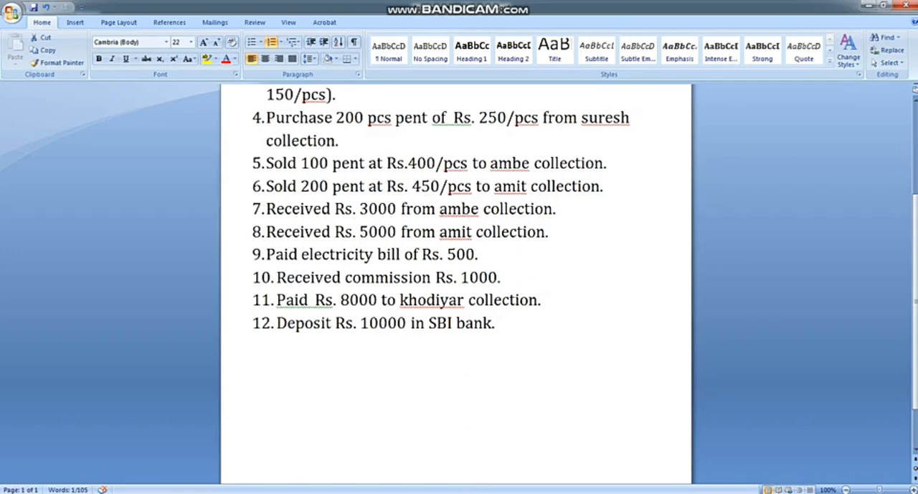
{"action": "left_click", "coordinate": [475, 493]}
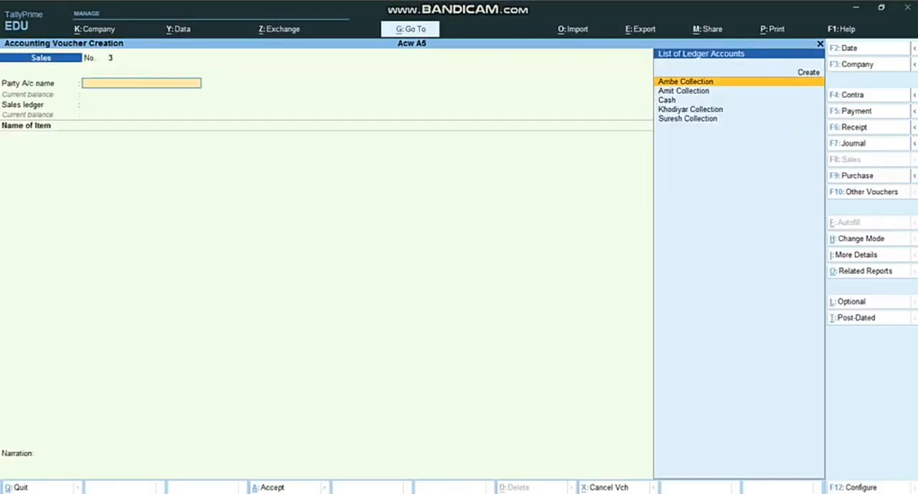
{"action": "left_click", "coordinate": [851, 130]}
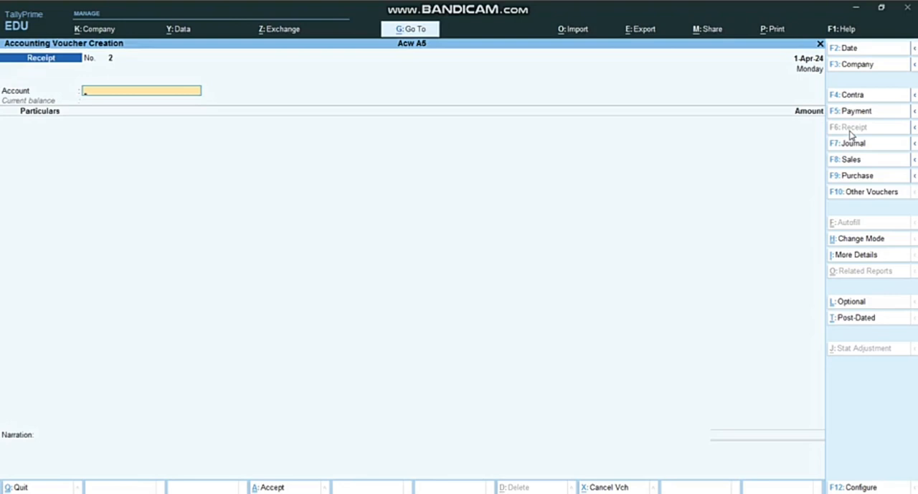
{"action": "type", "text": "Cas"}
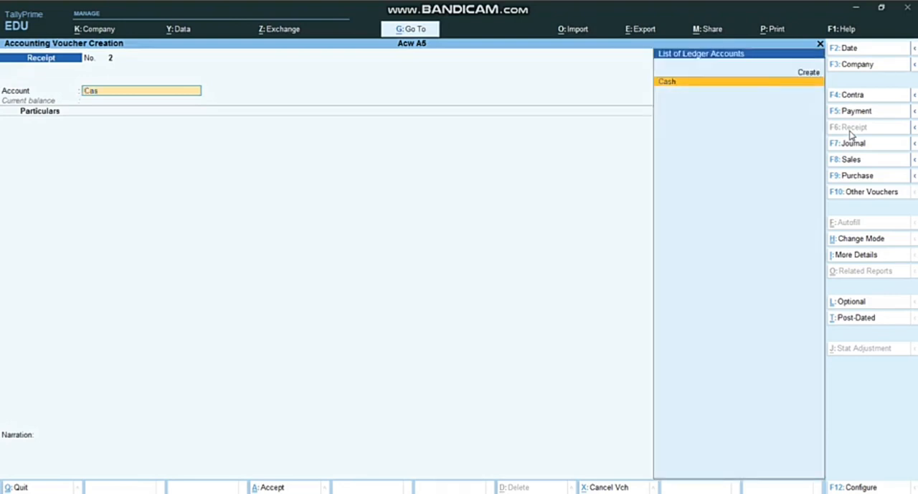
{"action": "key", "text": "Return"}
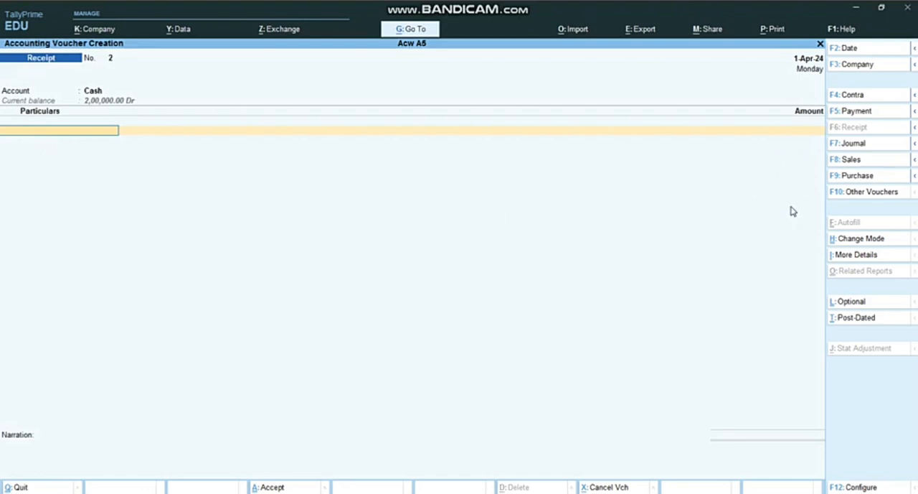
{"action": "type", "text": "M"}
{"action": "key", "text": "BackSpace"}
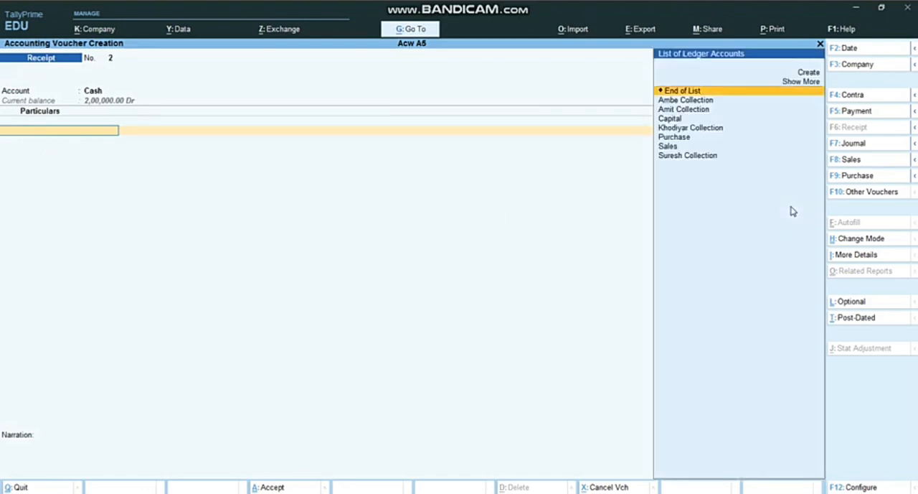
{"action": "type", "text": "am"}
{"action": "key", "text": "Down"}
{"action": "key", "text": "Down"}
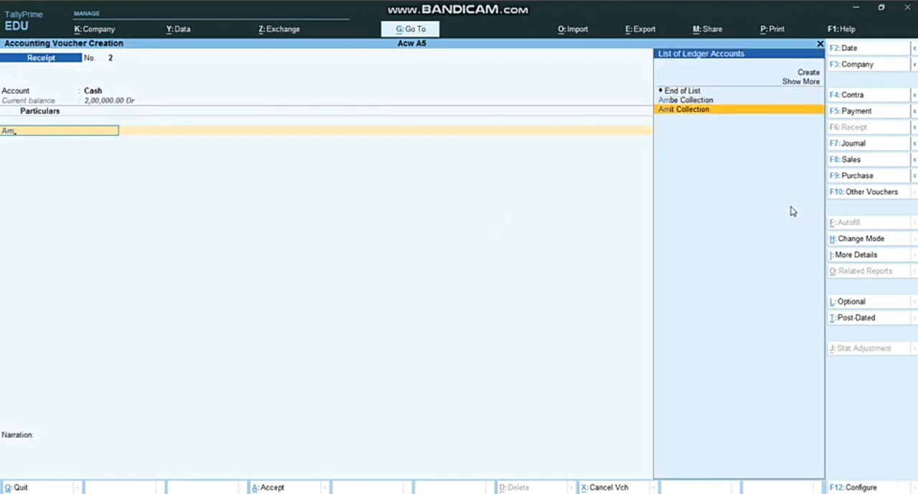
{"action": "key", "text": "Return"}
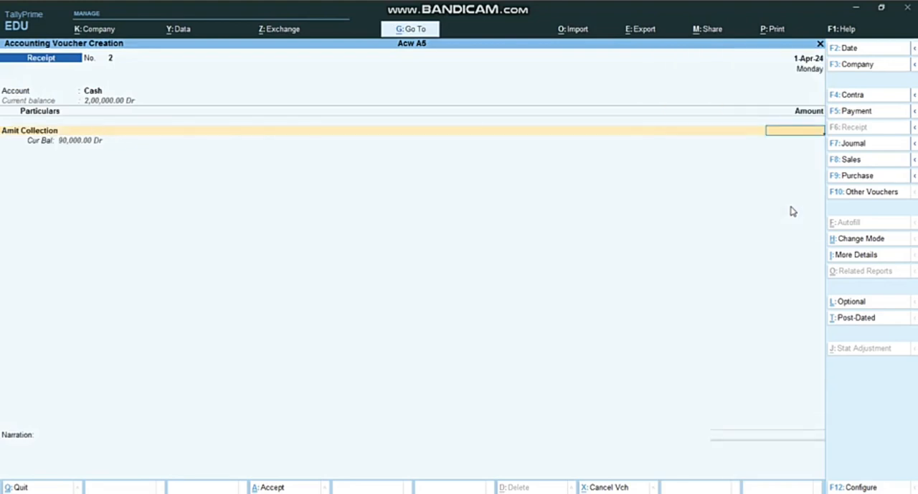
{"action": "type", "text": "3000"}
{"action": "left_click", "coordinate": [416, 493]}
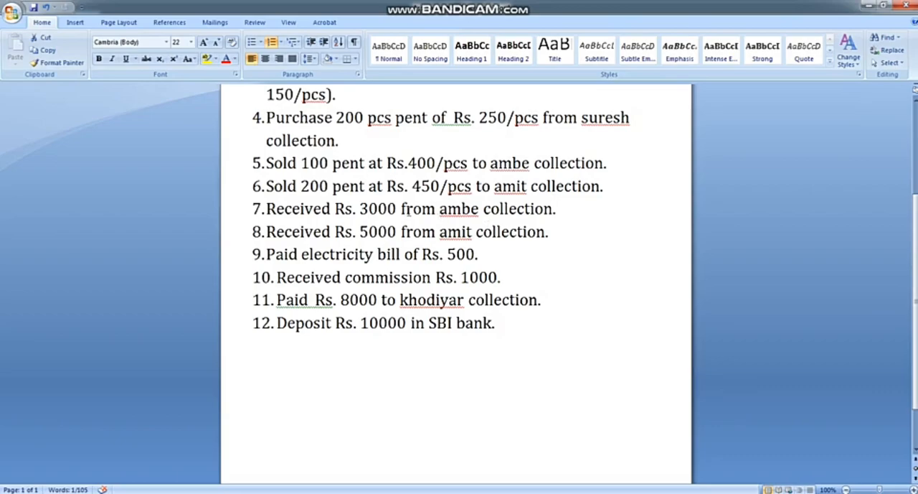
{"action": "left_click", "coordinate": [464, 492]}
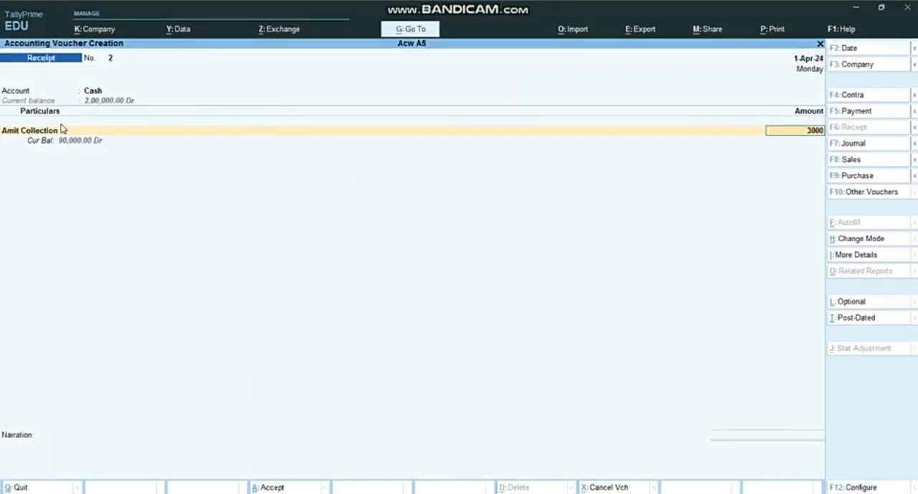
Step: Set the receipt's party ledger to Ambe Collection and its amount to 3000
{"action": "key", "text": "BackSpace"}
{"action": "key", "text": "BackSpace"}
{"action": "key", "text": "BackSpace"}
{"action": "key", "text": "BackSpace"}
{"action": "key", "text": "BackSpace"}
{"action": "key", "text": "BackSpace"}
{"action": "key", "text": "Return"}
{"action": "key", "text": "Up"}
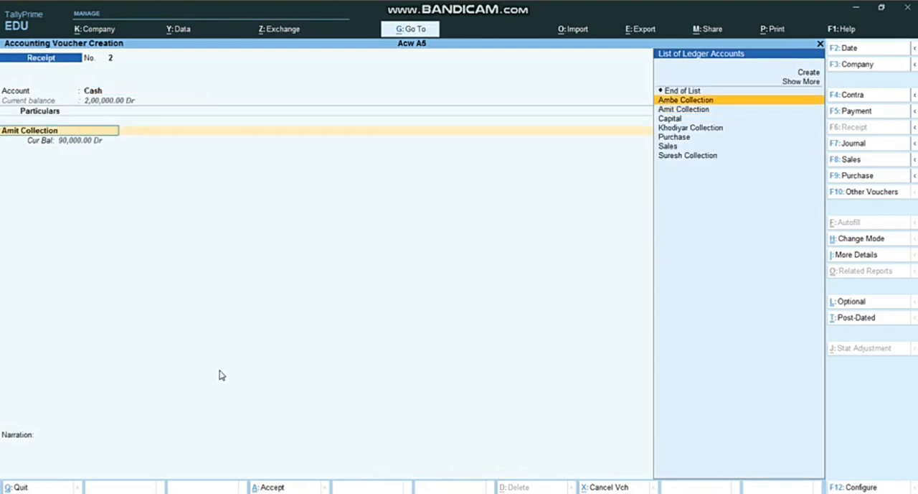
{"action": "key", "text": "Return"}
{"action": "type", "text": "3000"}
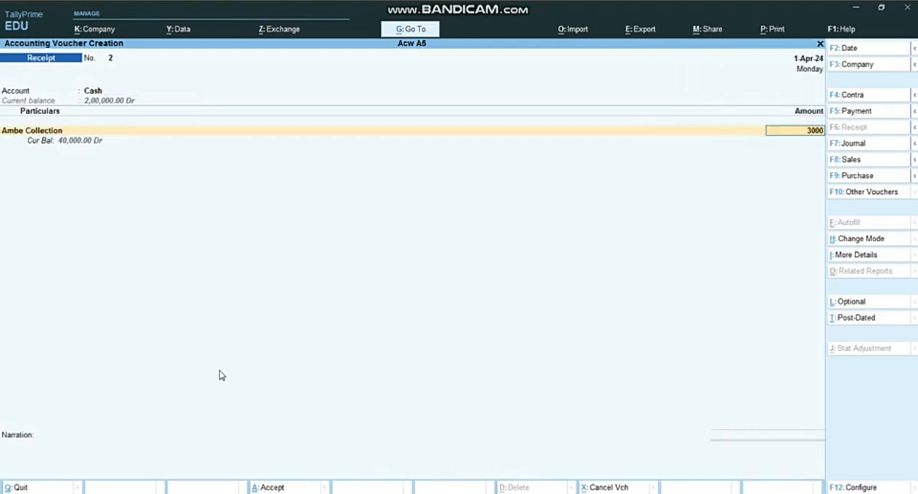
Step: Record the Ambe Collection receipt as On Account, leave the narration blank, and save the voucher
{"action": "key", "text": "Return"}
{"action": "key", "text": "Down"}
{"action": "key", "text": "Down"}
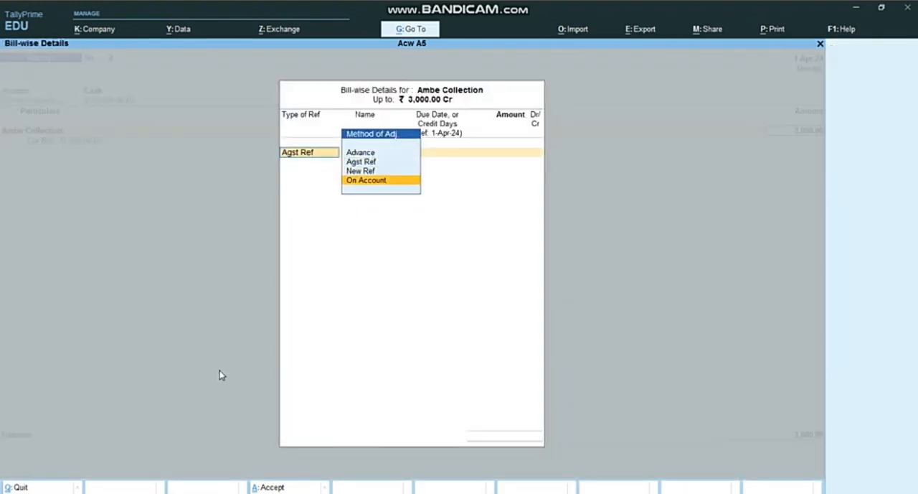
{"action": "key", "text": "Return"}
{"action": "key", "text": "Return"}
{"action": "key", "text": "Return"}
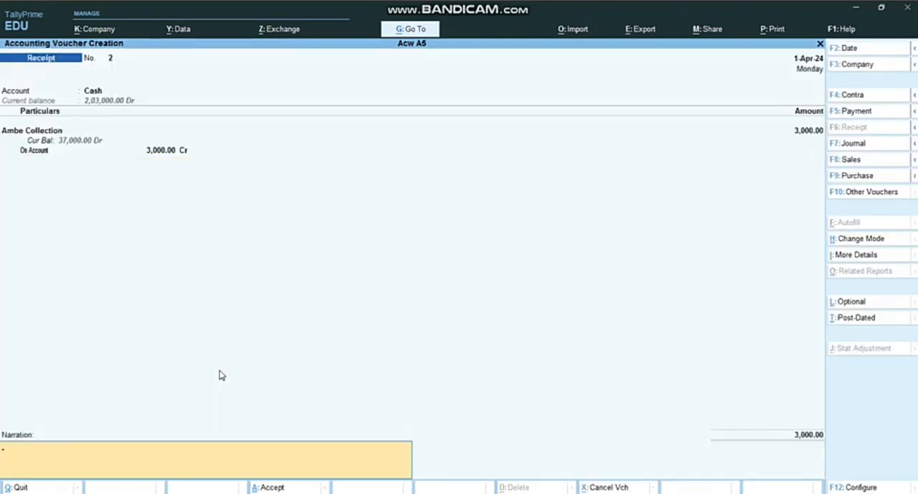
{"action": "key", "text": "Return"}
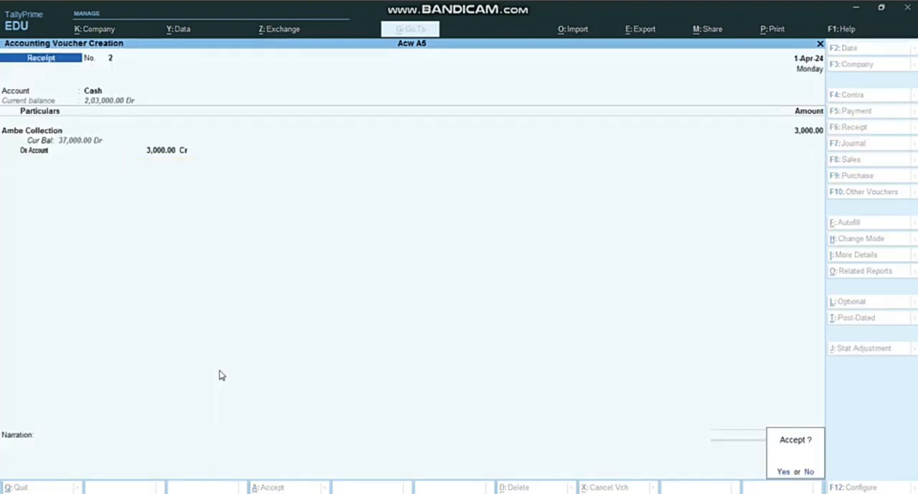
{"action": "key", "text": "Return"}
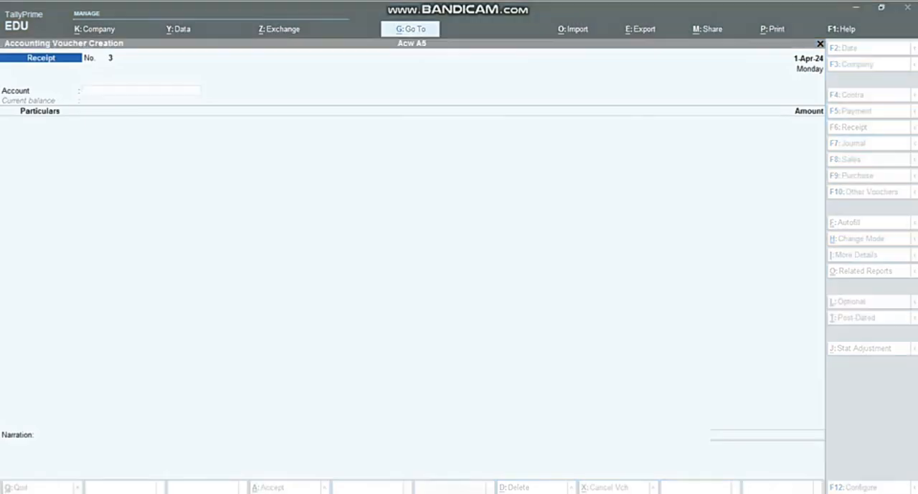
Step: Check the next transaction in the Word assignment and enter a Cash receipt of 5000 from Amit Collection
{"action": "key", "text": "alt+Tab"}
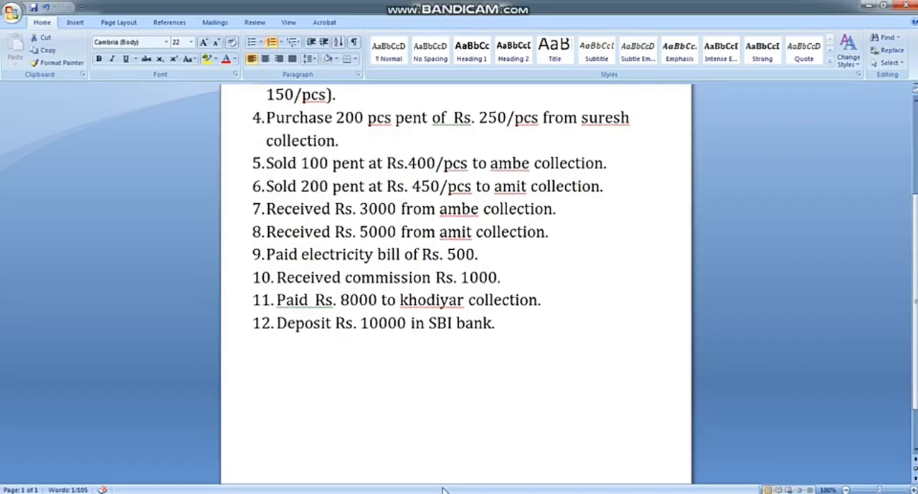
{"action": "key", "text": "alt+Tab"}
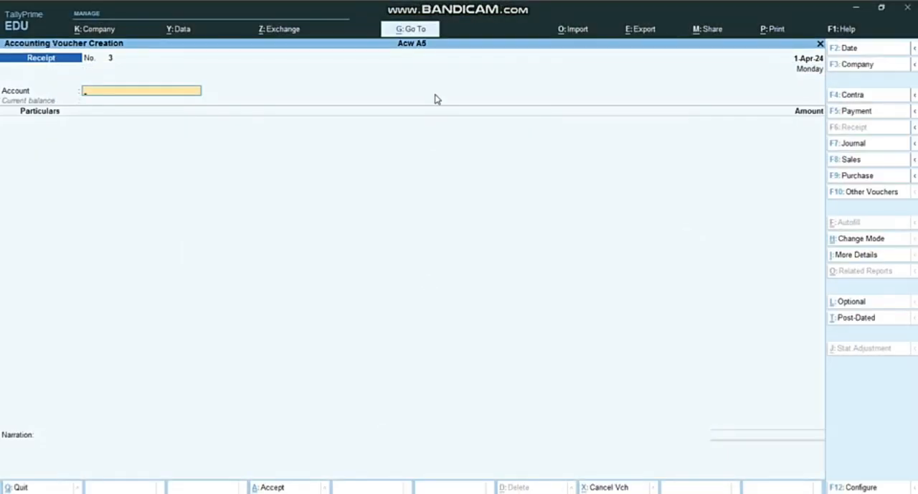
{"action": "type", "text": "C"}
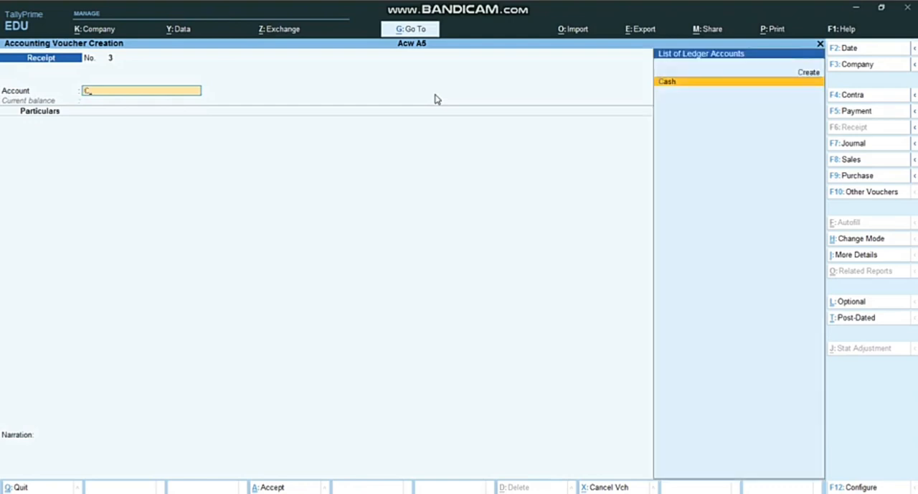
{"action": "key", "text": "Return"}
{"action": "type", "text": "Am"}
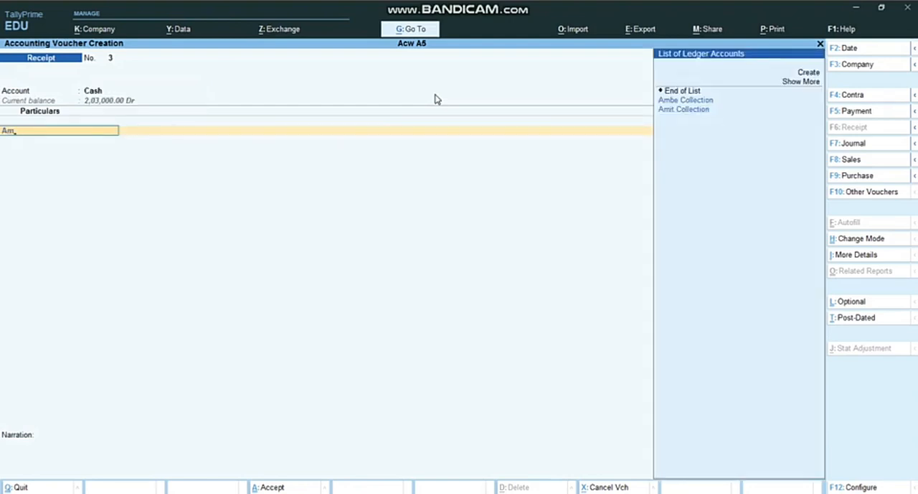
{"action": "key", "text": "Down"}
{"action": "key", "text": "Return"}
{"action": "type", "text": "5000"}
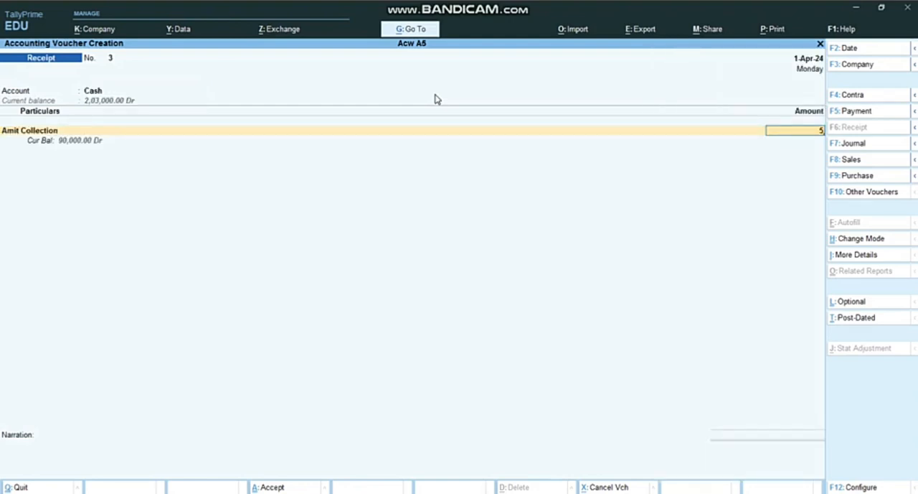
Step: Record the Amit Collection receipt as On Account, leave the narration blank, and save the voucher
{"action": "key", "text": "Return"}
{"action": "key", "text": "Down"}
{"action": "key", "text": "Down"}
{"action": "key", "text": "Return"}
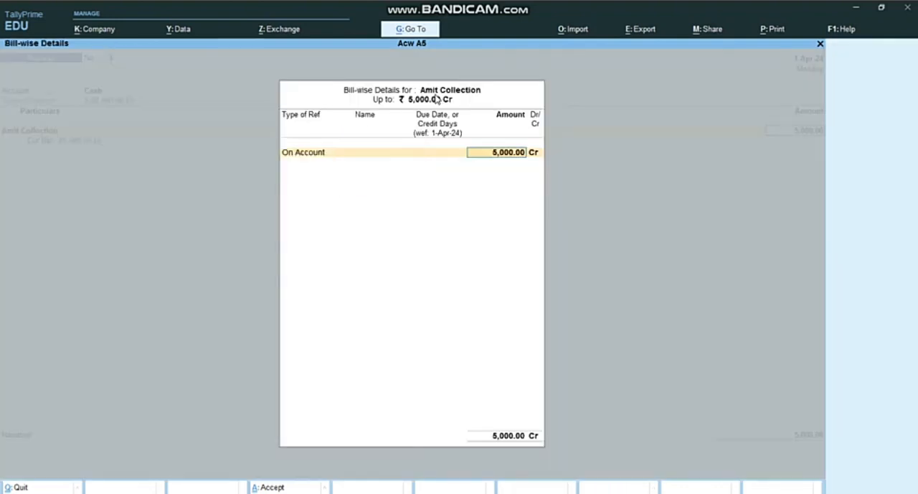
{"action": "key", "text": "Return"}
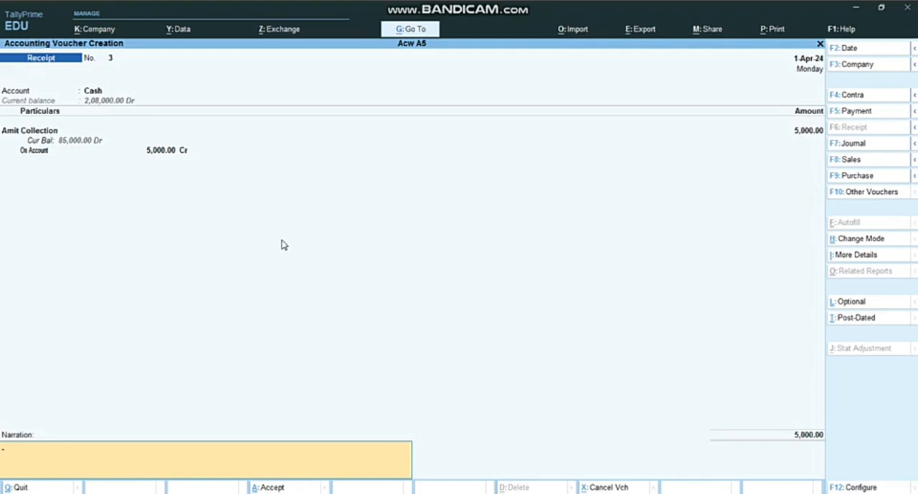
{"action": "key", "text": "Return"}
{"action": "key", "text": "Return"}
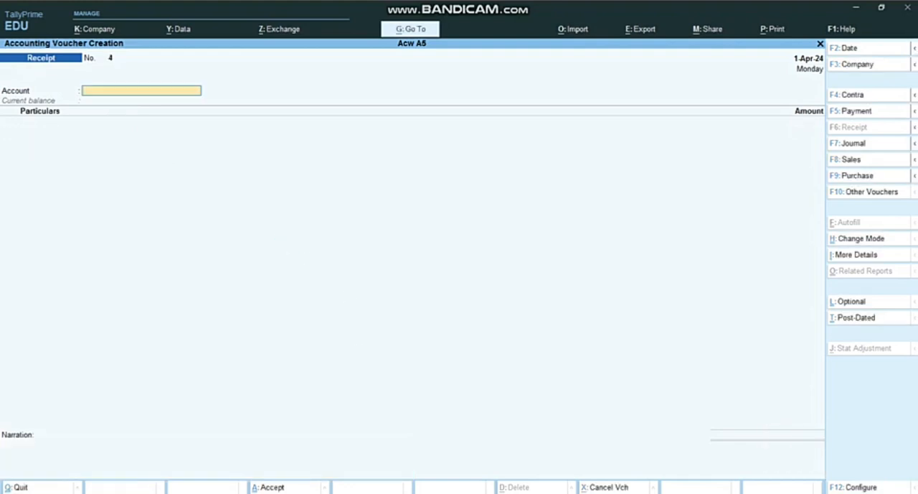
Step: Check the electricity bill transaction in the Word assignment and start a Payment voucher with Cash as the account
{"action": "key", "text": "alt+Tab"}
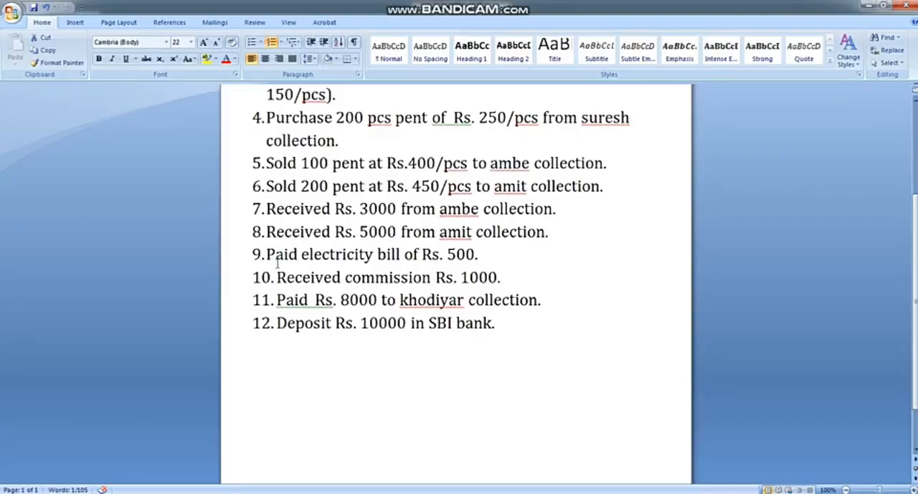
{"action": "key", "text": "alt+Tab"}
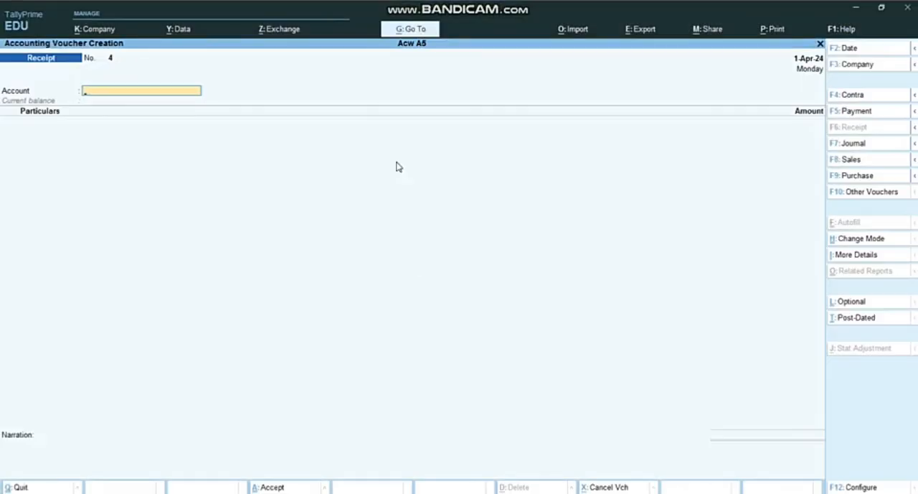
{"action": "left_click", "coordinate": [852, 115]}
{"action": "type", "text": "cas"}
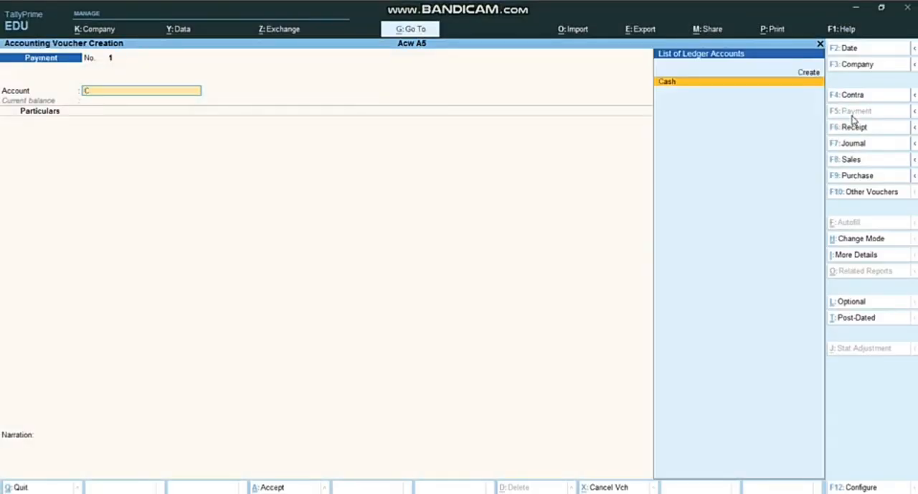
{"action": "key", "text": "Return"}
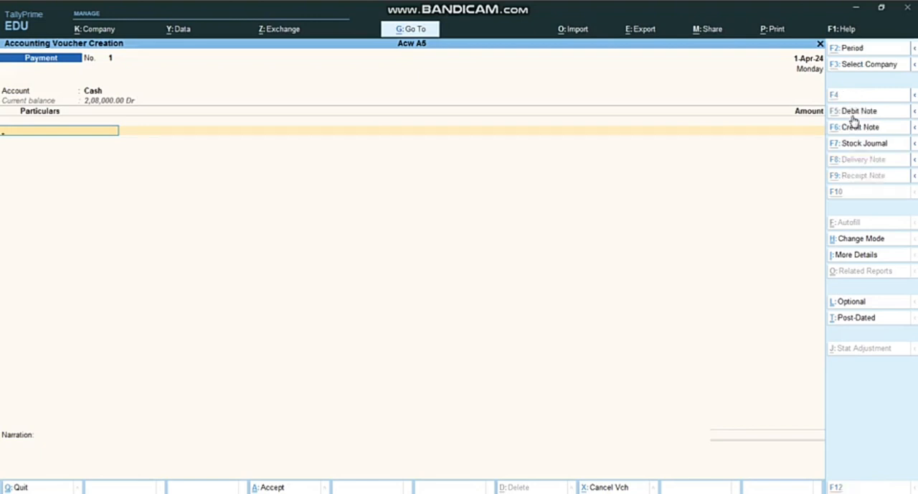
Step: Start a new ledger from the voucher's particulars and name it Electricity Bill, leaving the alias blank
{"action": "key", "text": "alt+c"}
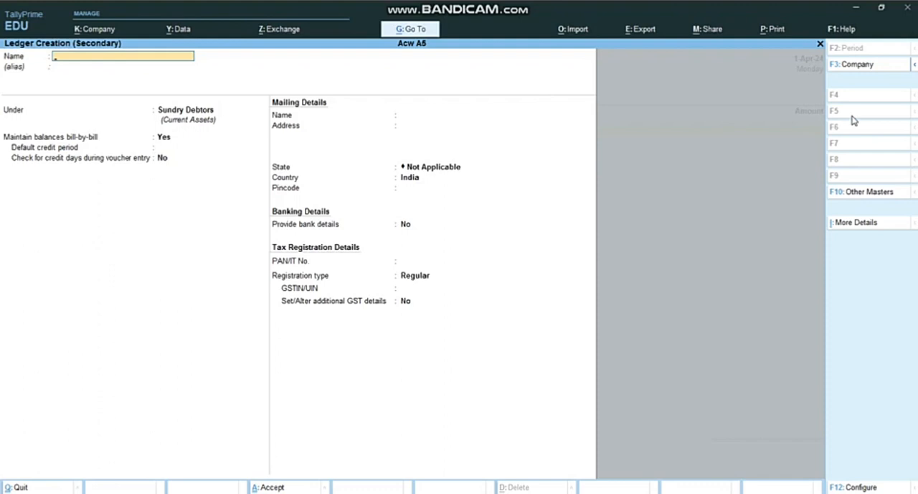
{"action": "type", "text": "Electricity Bill"}
{"action": "key", "text": "Return"}
{"action": "key", "text": "Return"}
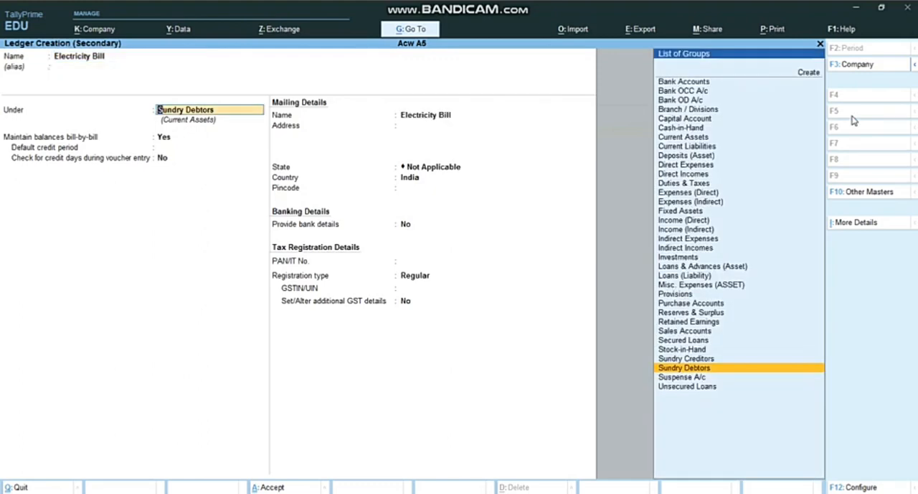
Step: Put the Electricity Bill ledger under Indirect Expenses, keep the default statutory details, and save it into the payment voucher
{"action": "type", "text": "In"}
{"action": "key", "text": "Down"}
{"action": "key", "text": "Down"}
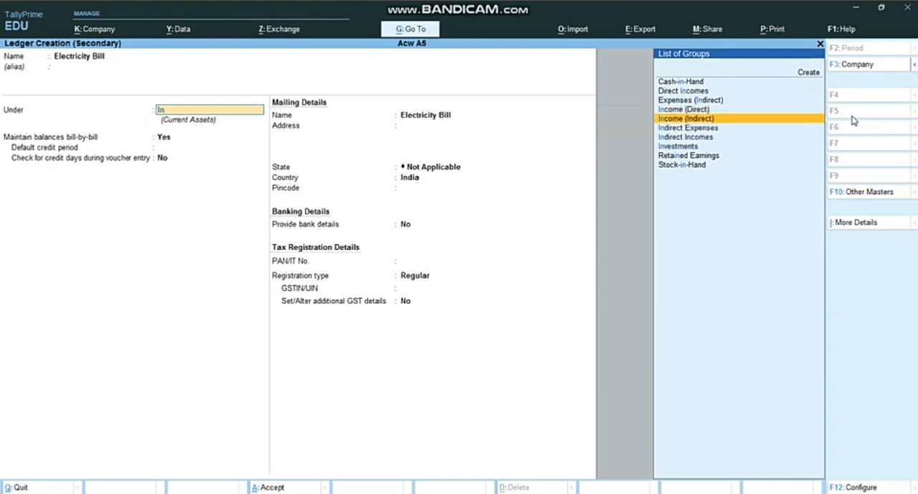
{"action": "key", "text": "Return"}
{"action": "key", "text": "Return"}
{"action": "key", "text": "Return"}
{"action": "key", "text": "Return"}
{"action": "key", "text": "Return"}
{"action": "key", "text": "Return"}
{"action": "key", "text": "Return"}
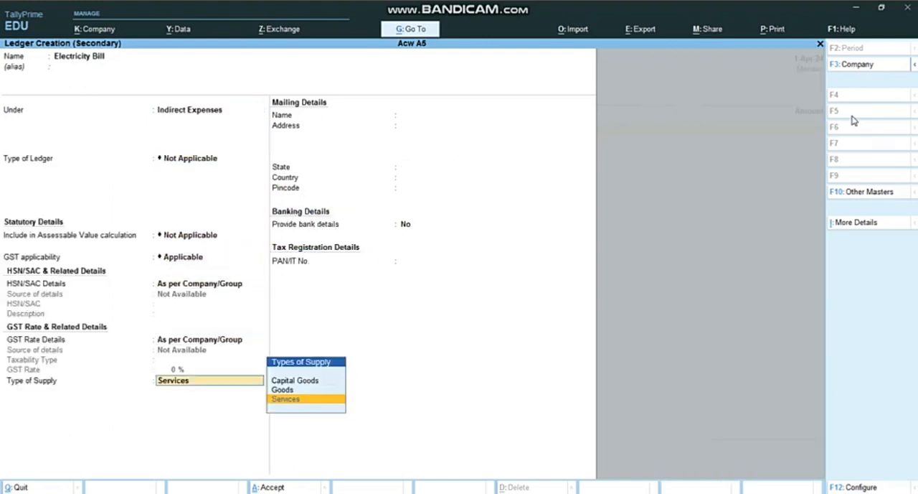
{"action": "key", "text": "Return"}
{"action": "key", "text": "Return"}
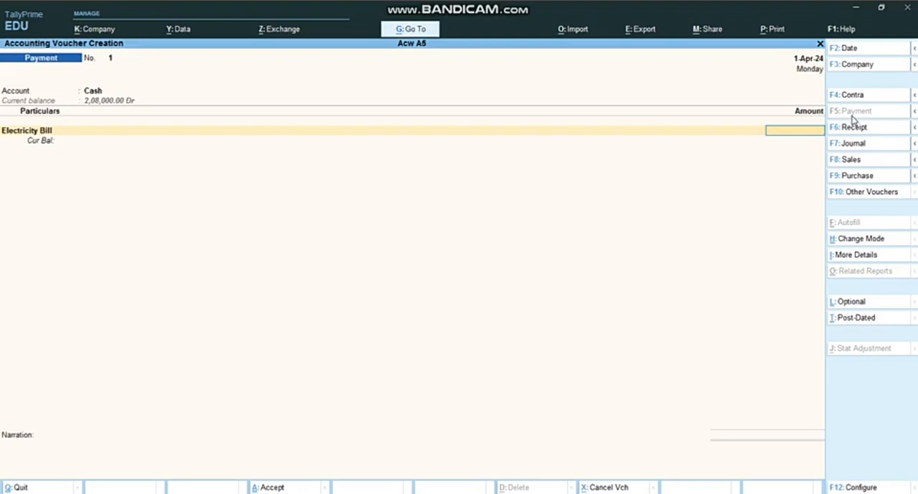
Step: Check the electricity bill amount in the Word assignment, enter 500 in the payment, and save it without a narration
{"action": "key", "text": "alt+Tab"}
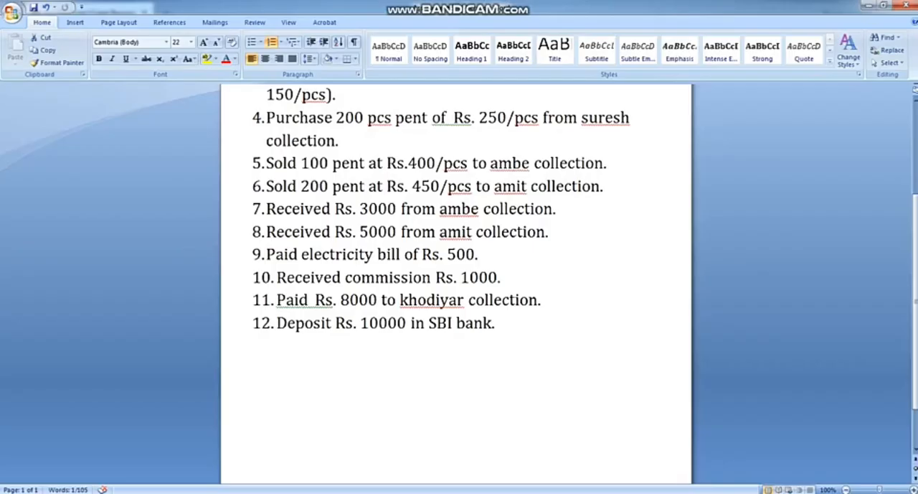
{"action": "key", "text": "alt+Tab"}
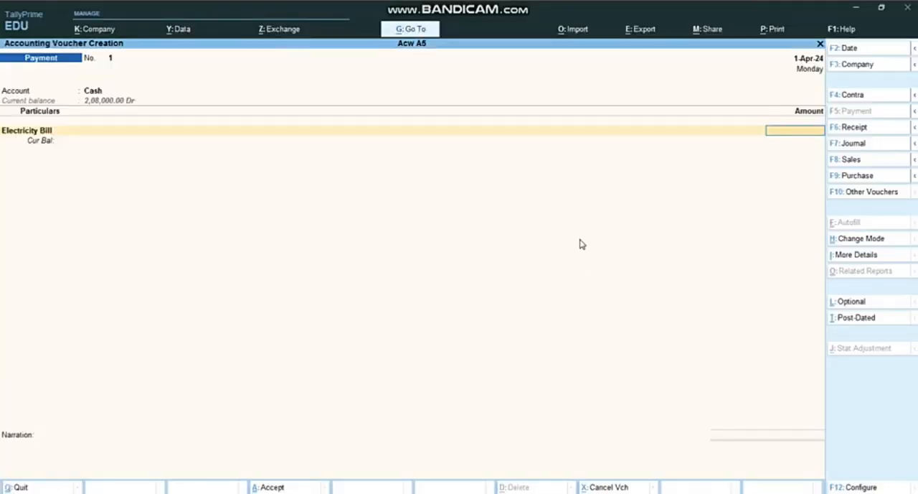
{"action": "type", "text": "500"}
{"action": "key", "text": "Return"}
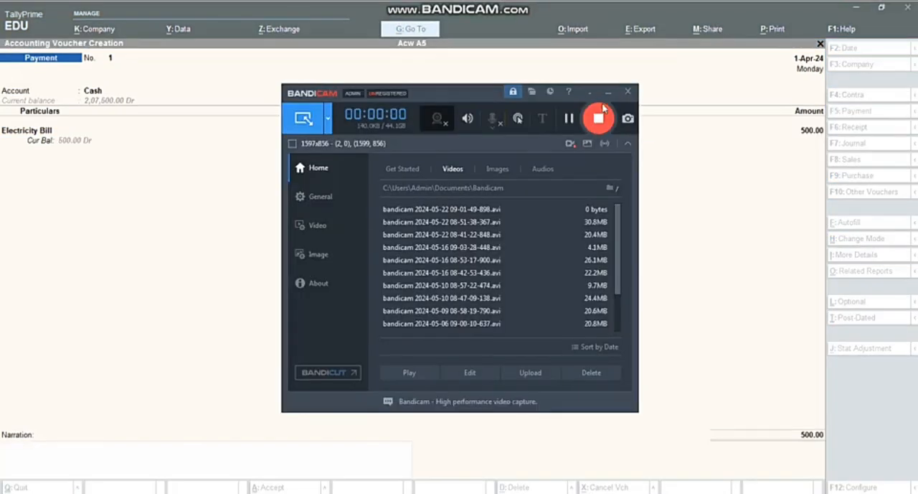
{"action": "left_click", "coordinate": [607, 96]}
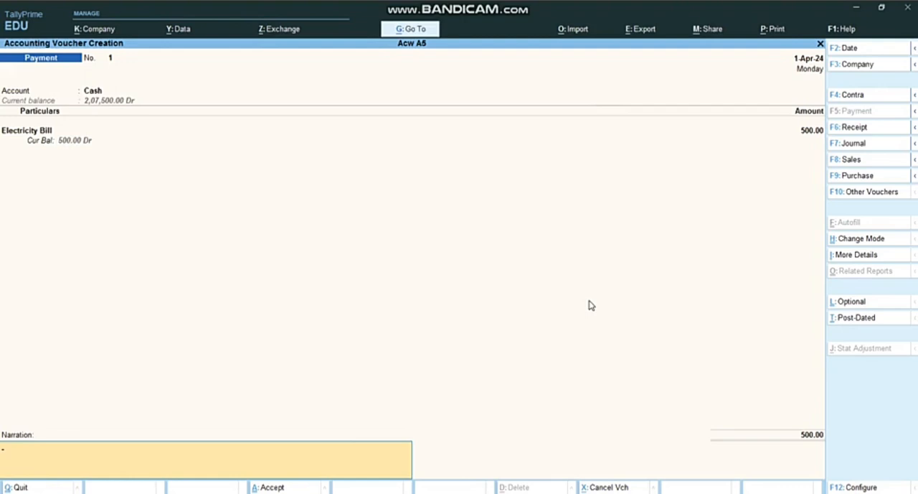
{"action": "key", "text": "Return"}
{"action": "key", "text": "Return"}
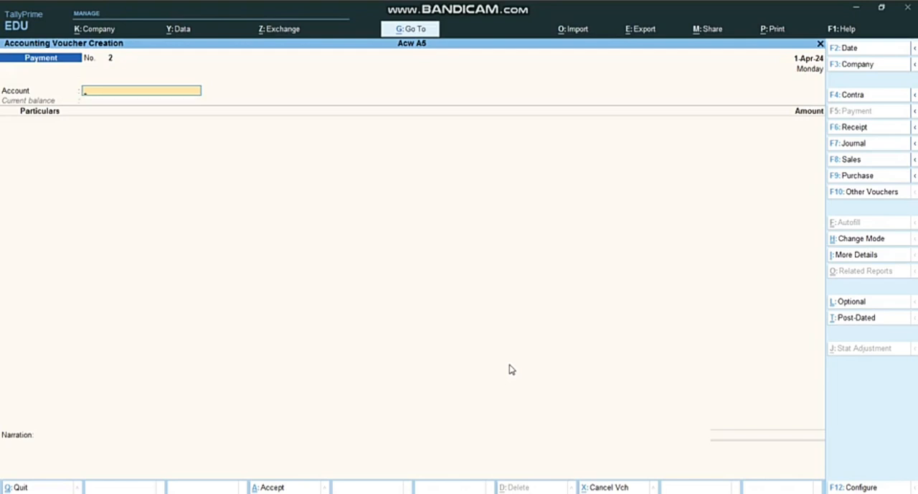
Step: Switch from the new Payment voucher to a Receipt voucher with Cash as the account
{"action": "type", "text": "C"}
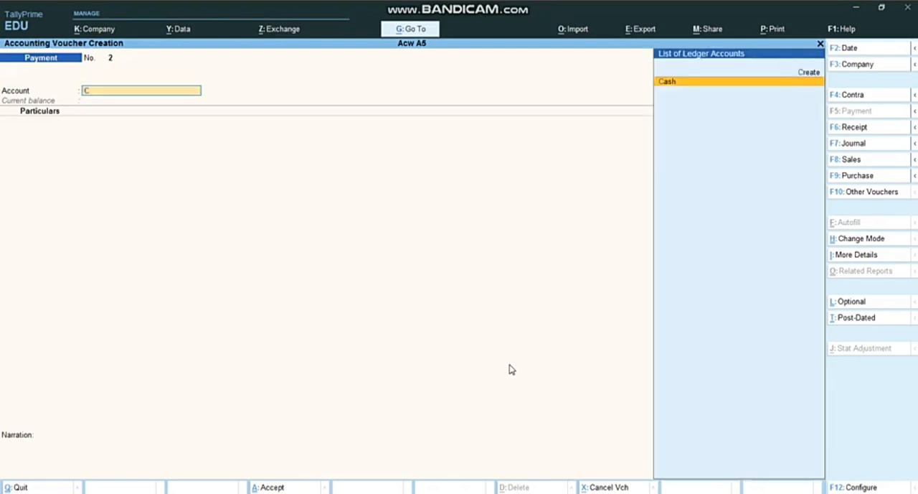
{"action": "key", "text": "Return"}
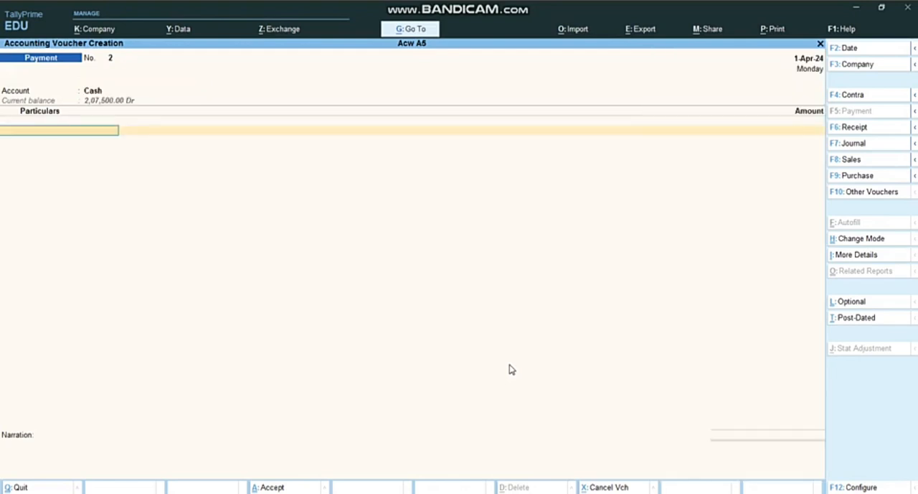
{"action": "left_click", "coordinate": [851, 127]}
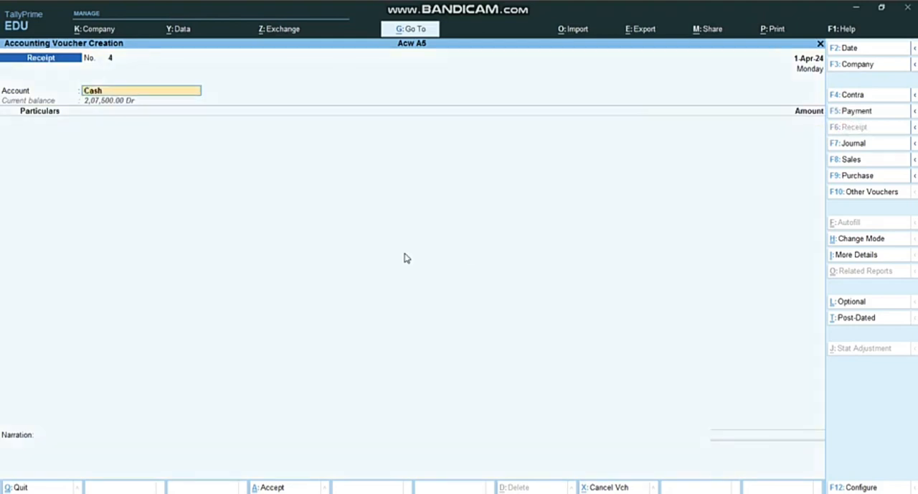
{"action": "key", "text": "Return"}
Step: Start a new ledger from the receipt's particulars and name it Commision, leaving the alias blank
{"action": "key", "text": "alt+c"}
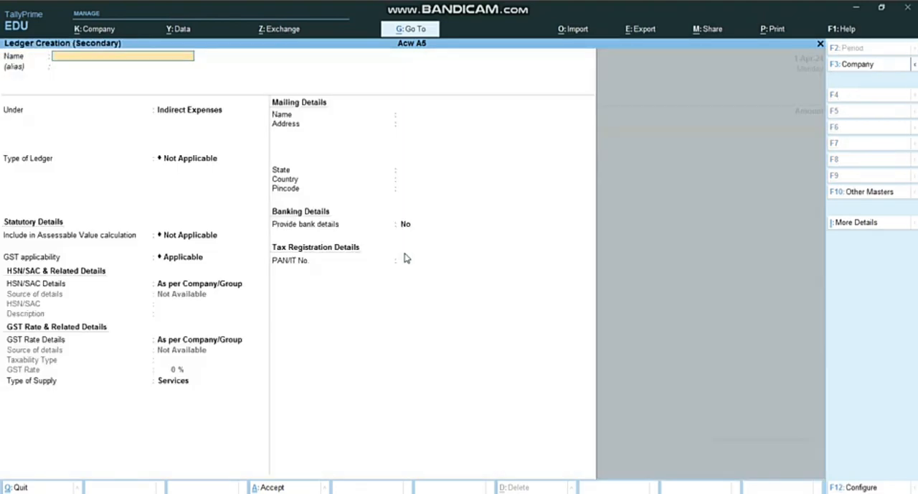
{"action": "type", "text": "Commision"}
{"action": "key", "text": "Return"}
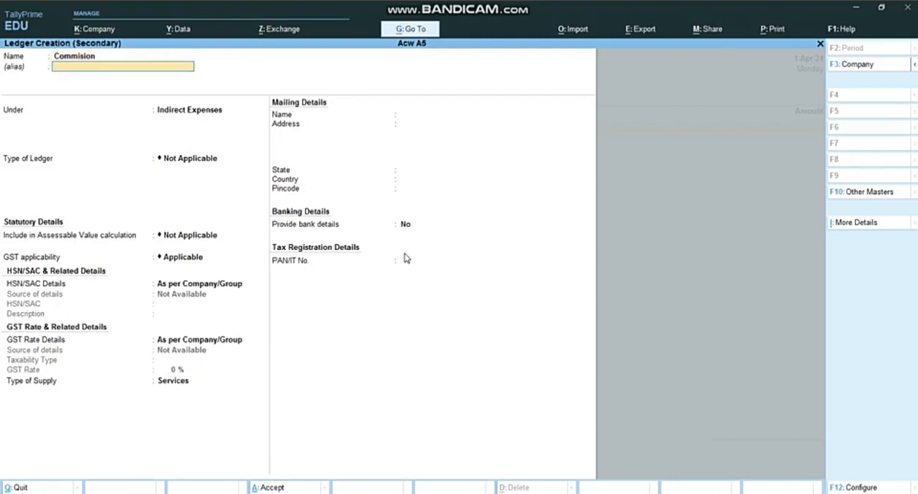
{"action": "key", "text": "Return"}
Step: Put the Commision ledger under Indirect Incomes, keep the default GST details, and save it into the receipt voucher
{"action": "type", "text": "In"}
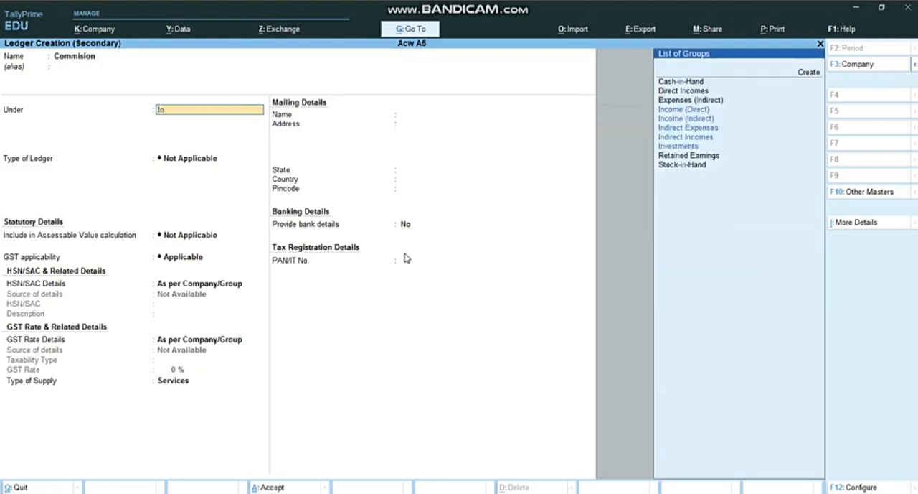
{"action": "key", "text": "Down"}
{"action": "key", "text": "Down"}
{"action": "key", "text": "Down"}
{"action": "key", "text": "Return"}
{"action": "key", "text": "Return"}
{"action": "key", "text": "Return"}
{"action": "key", "text": "Return"}
{"action": "key", "text": "Return"}
{"action": "key", "text": "Return"}
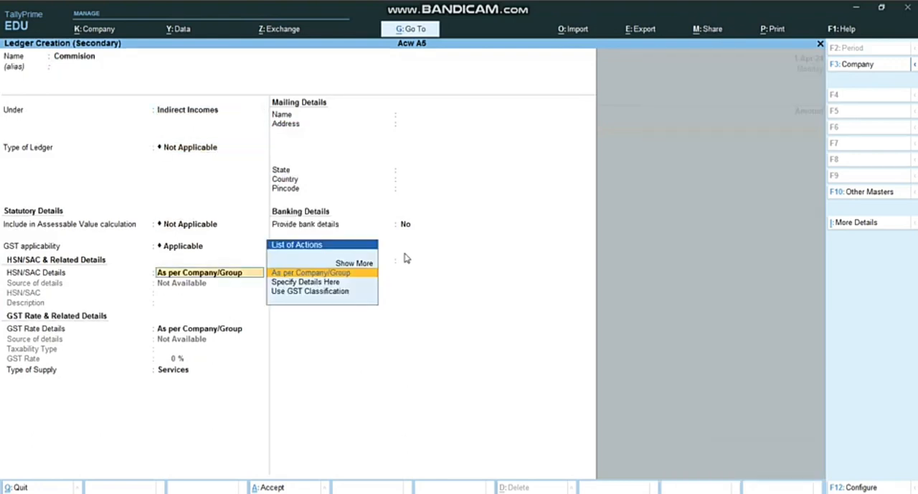
{"action": "key", "text": "Return"}
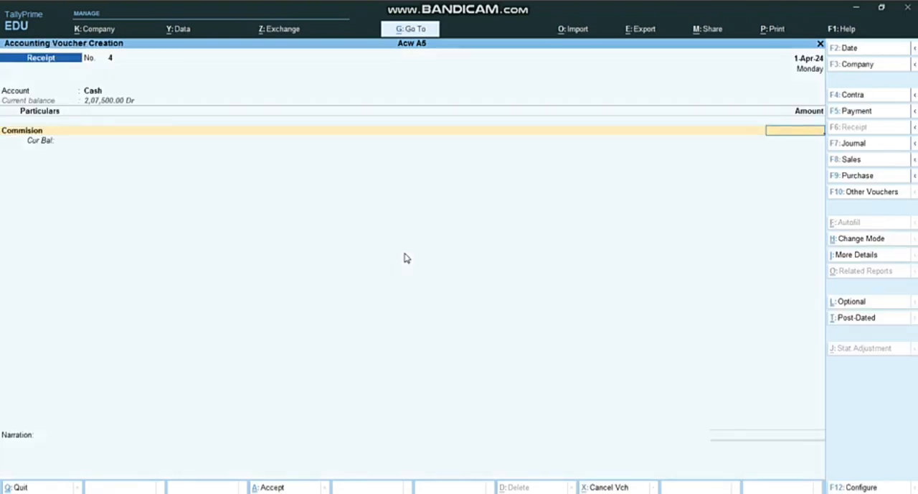
Step: Set the commission receipt amount to 1000, leave the narration blank, and save the voucher
{"action": "type", "text": "1000"}
{"action": "key", "text": "Return"}
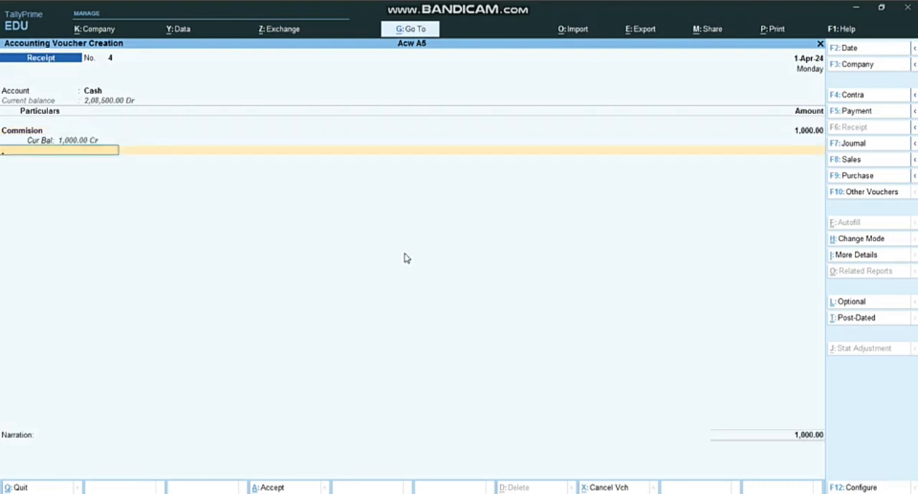
{"action": "key", "text": "Return"}
{"action": "key", "text": "Return"}
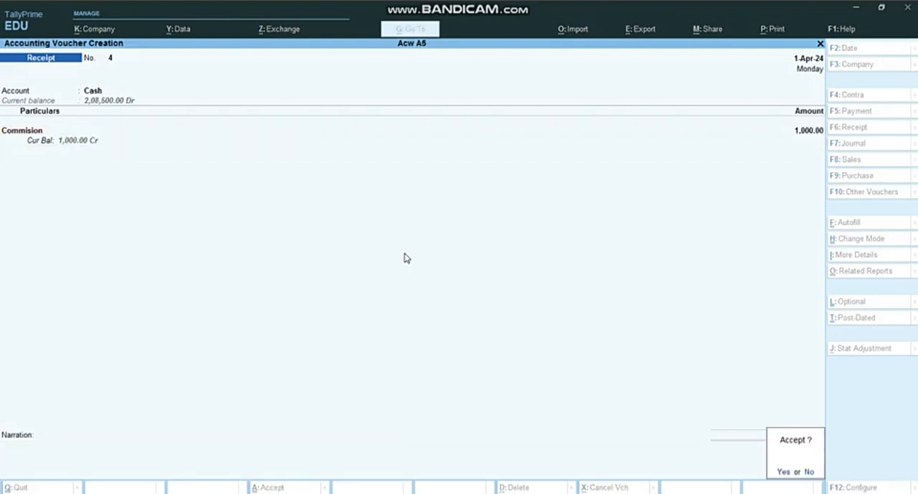
{"action": "key", "text": "Return"}
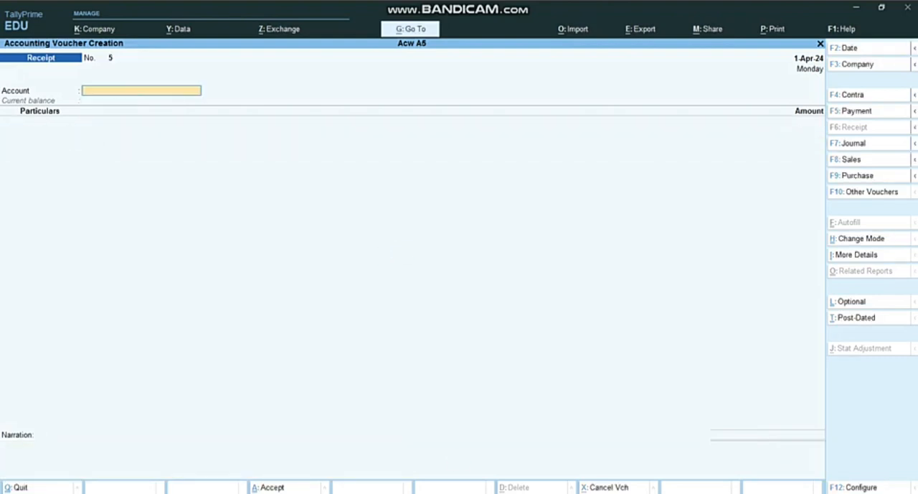
Step: Check the next transaction in the Word assignment and enter a Cash payment of 8000 to Khodiyar Collection
{"action": "key", "text": "alt+Tab"}
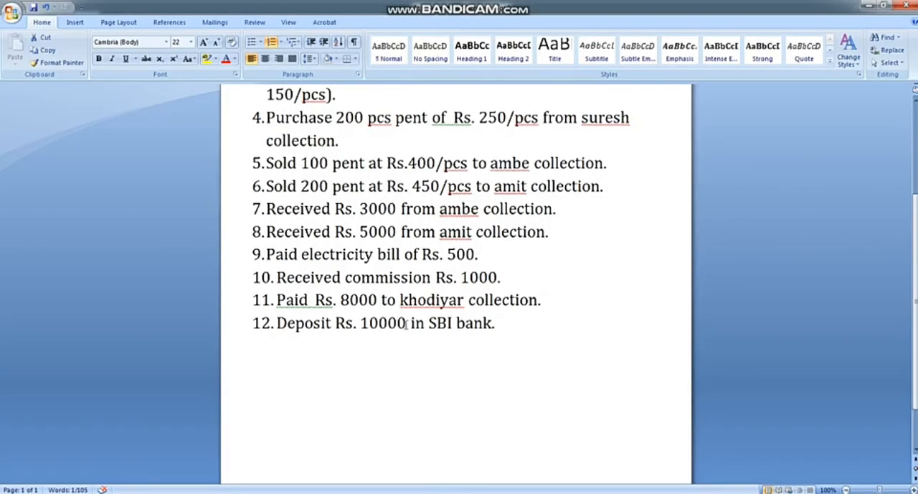
{"action": "key", "text": "alt+Tab"}
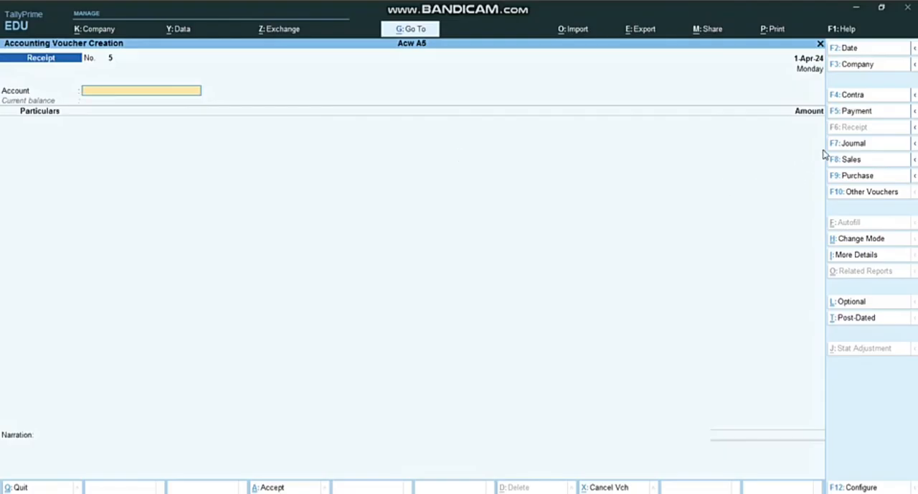
{"action": "left_click", "coordinate": [850, 112]}
{"action": "type", "text": "ca"}
{"action": "key", "text": "Return"}
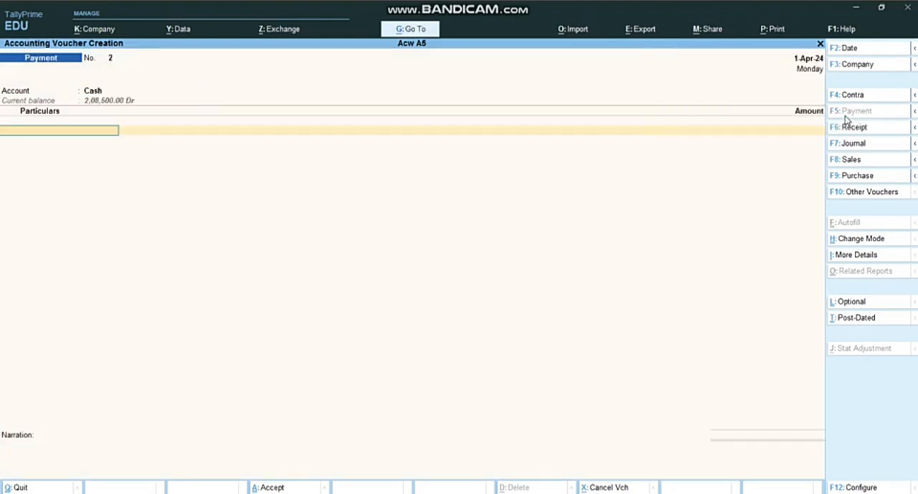
{"action": "type", "text": "Kh"}
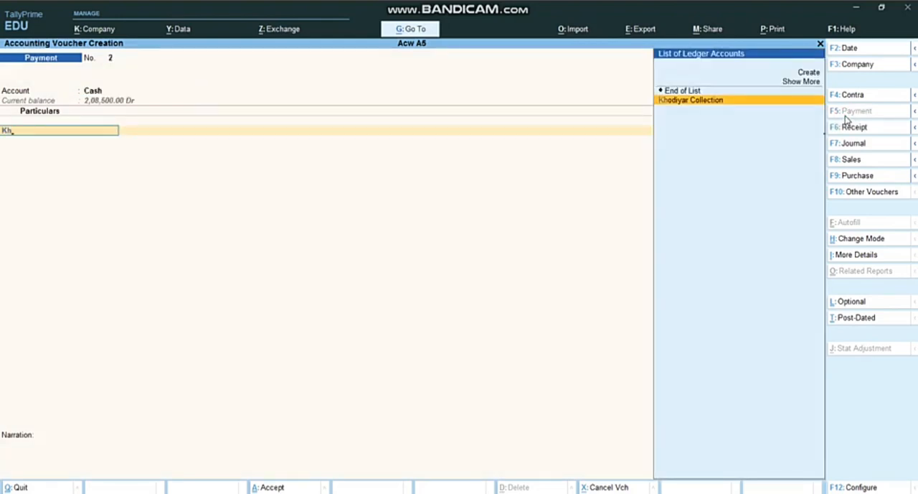
{"action": "key", "text": "Return"}
{"action": "type", "text": "8000"}
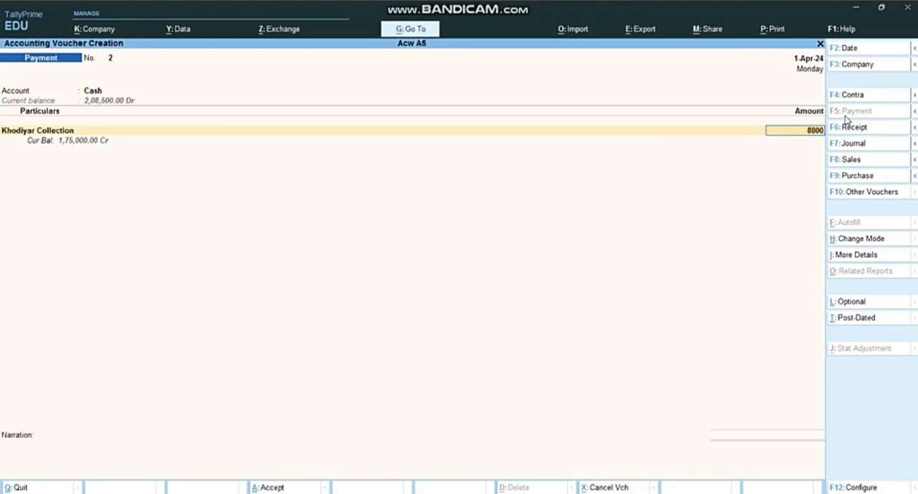
Step: Record the Khodiyar Collection payment as On Account, leave the narration blank, and save the voucher
{"action": "key", "text": "Return"}
{"action": "key", "text": "Down"}
{"action": "key", "text": "Return"}
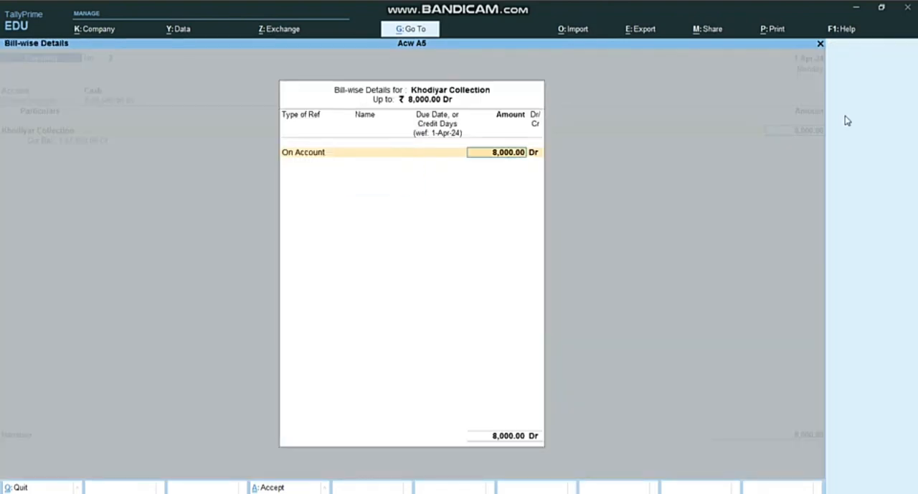
{"action": "key", "text": "Return"}
{"action": "key", "text": "Return"}
{"action": "key", "text": "Return"}
{"action": "key", "text": "Return"}
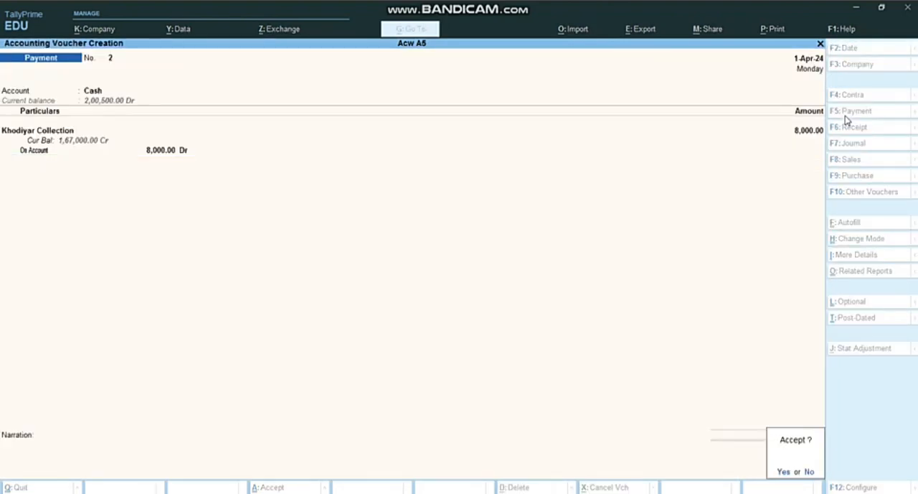
{"action": "key", "text": "Return"}
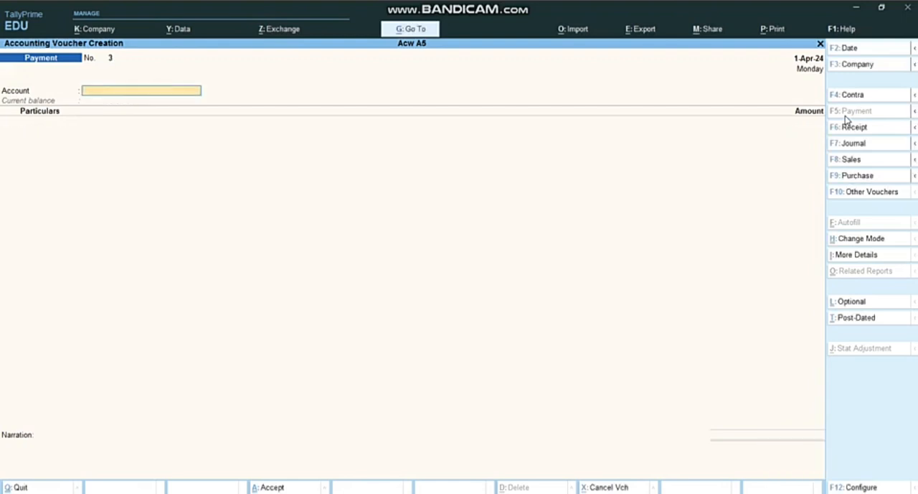
Step: Check the SBI bank deposit transaction in the Word assignment and start a Contra voucher in TallyPrime
{"action": "key", "text": "alt+Tab"}
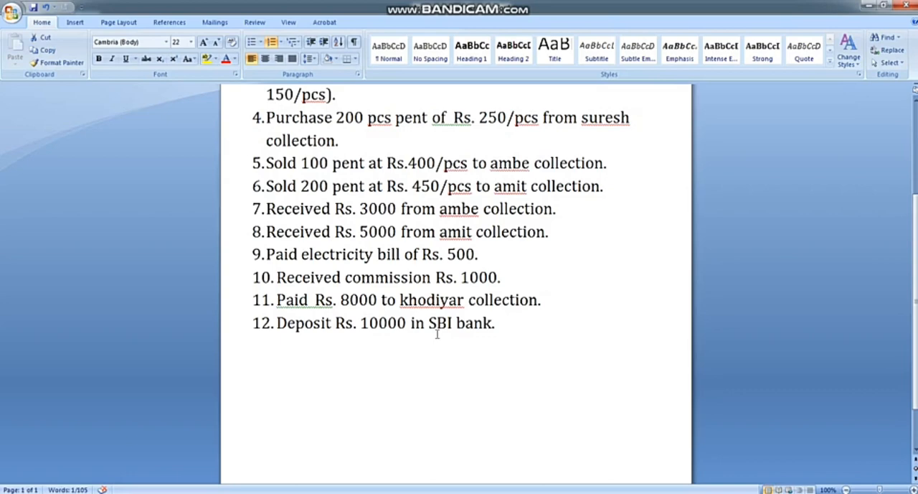
{"action": "left_click", "coordinate": [461, 493]}
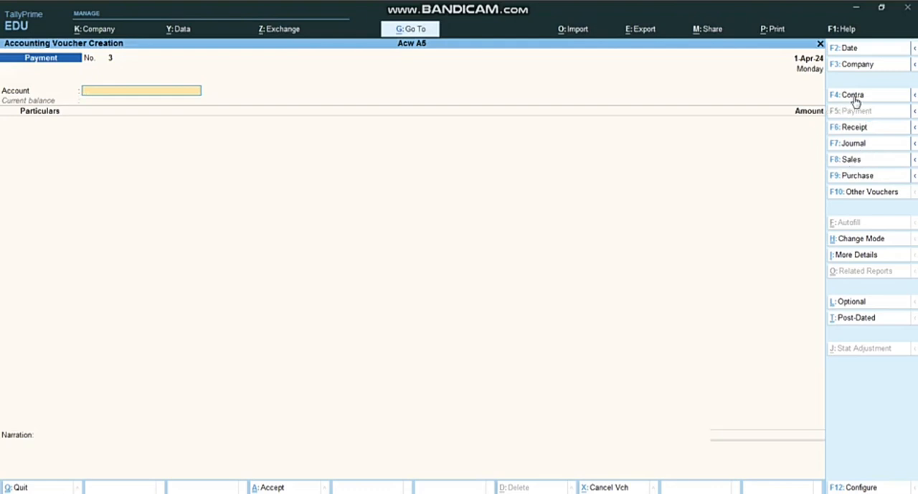
{"action": "left_click", "coordinate": [853, 101]}
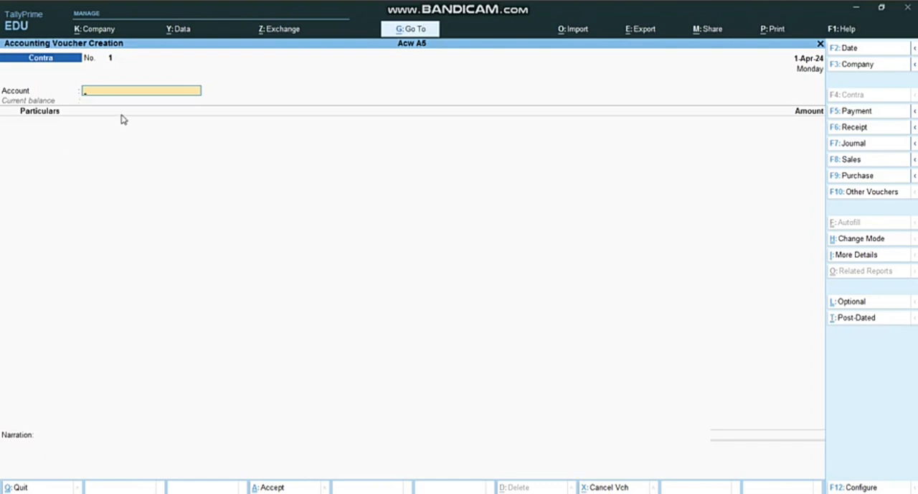
Step: Create a State Bank of India ledger under Bank Accounts, leaving its bank and GST details blank, and use it as the Contra account
{"action": "key", "text": "alt+c"}
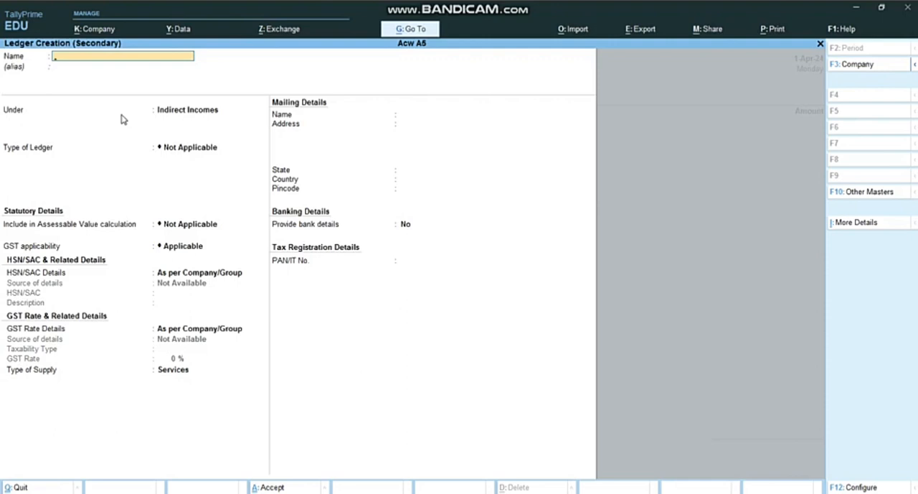
{"action": "type", "text": "State Bank of India"}
{"action": "key", "text": "Return"}
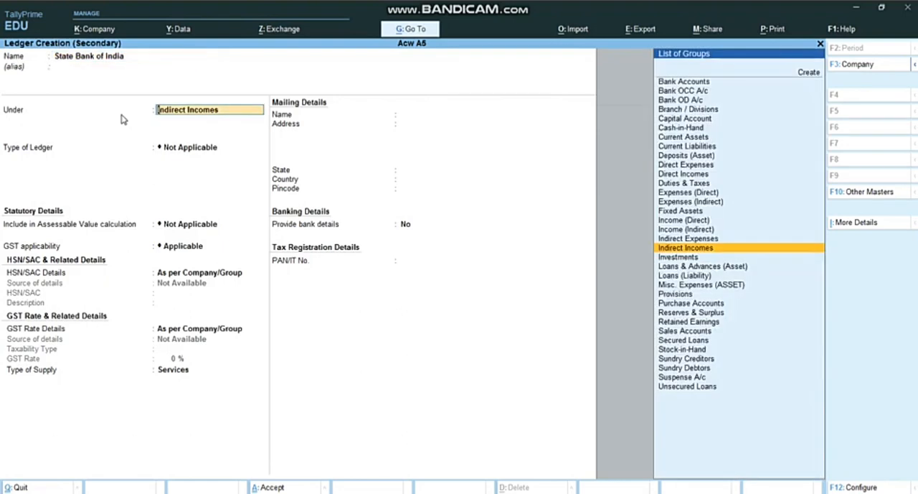
{"action": "type", "text": "Ba"}
{"action": "key", "text": "Return"}
{"action": "key", "text": "Return"}
{"action": "key", "text": "Return"}
{"action": "key", "text": "Return"}
{"action": "key", "text": "Return"}
{"action": "key", "text": "Return"}
{"action": "key", "text": "Return"}
{"action": "key", "text": "Return"}
{"action": "key", "text": "Return"}
{"action": "key", "text": "Return"}
{"action": "key", "text": "Return"}
{"action": "key", "text": "Return"}
{"action": "key", "text": "Return"}
{"action": "key", "text": "Return"}
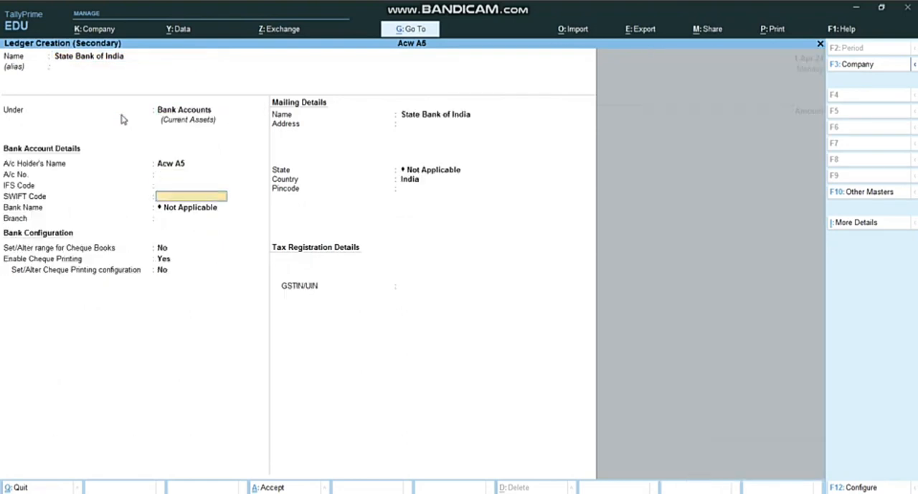
{"action": "key", "text": "Return"}
{"action": "key", "text": "Return"}
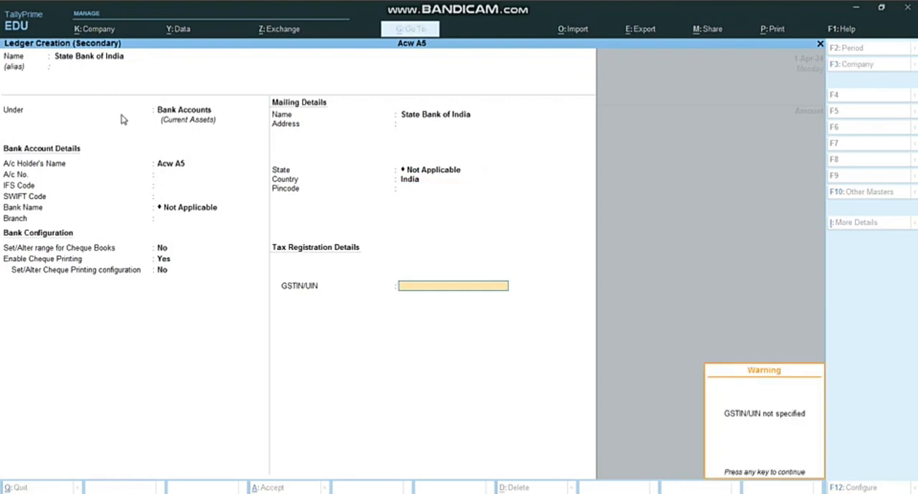
{"action": "key", "text": "Return"}
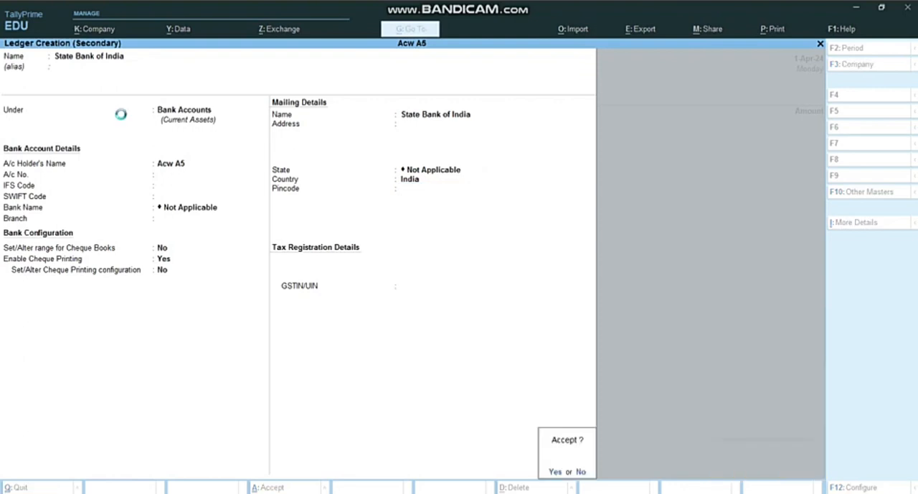
{"action": "key", "text": "Return"}
Step: Enter Cash as the particulars of the Contra voucher with an amount of 10000
{"action": "type", "text": "Cash"}
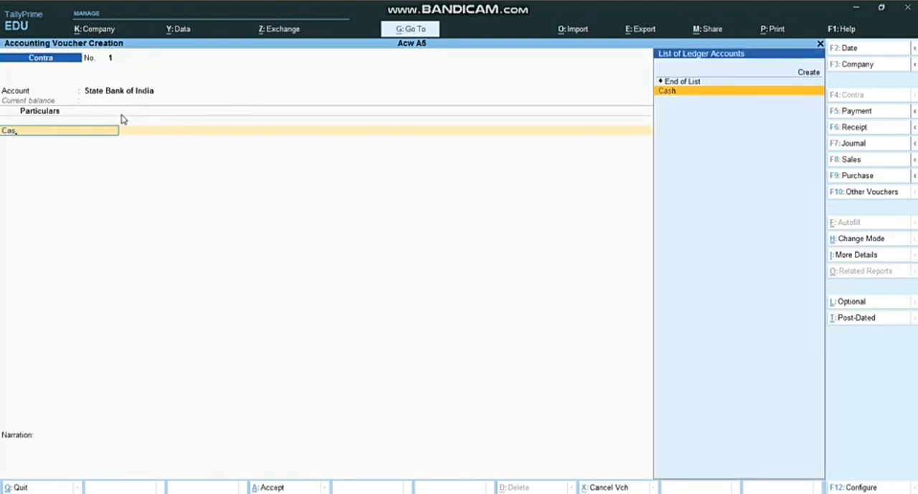
{"action": "key", "text": "Return"}
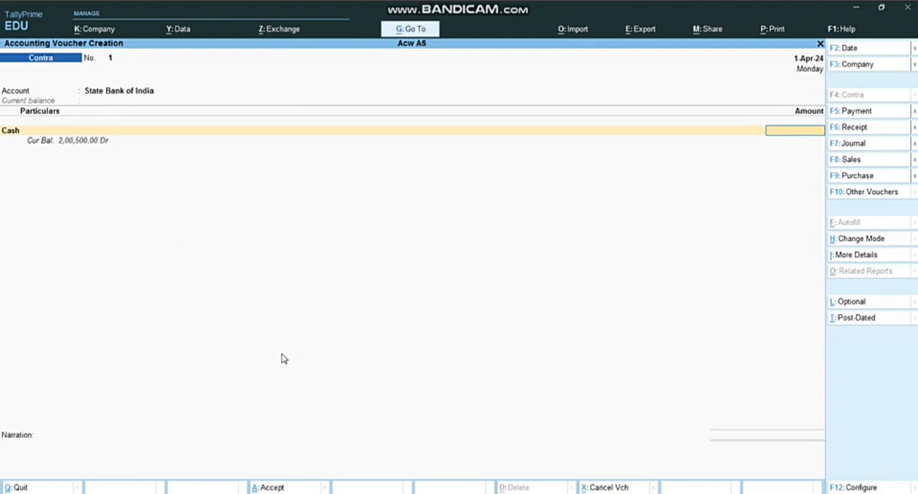
{"action": "type", "text": "10000"}
{"action": "key", "text": "Return"}
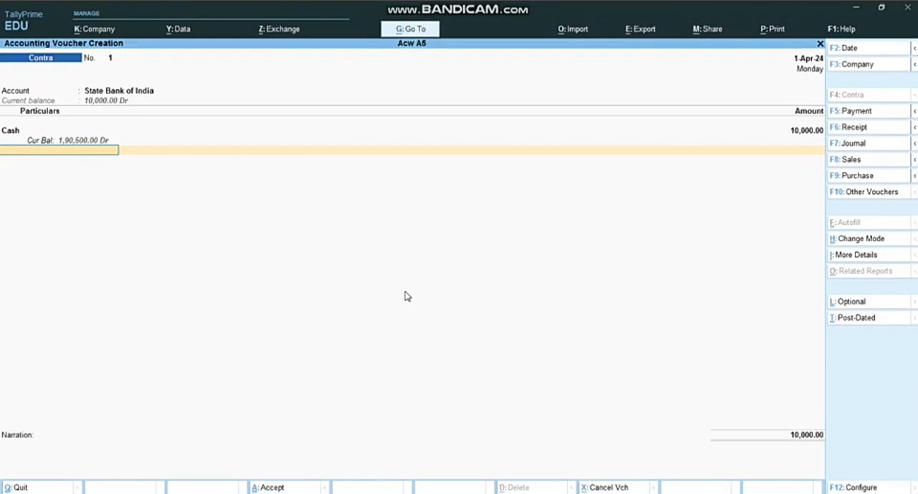
Step: Accept the Cash bank allocation, leave the denominations and narration blank, and save the Contra voucher
{"action": "key", "text": "Return"}
{"action": "key", "text": "Return"}
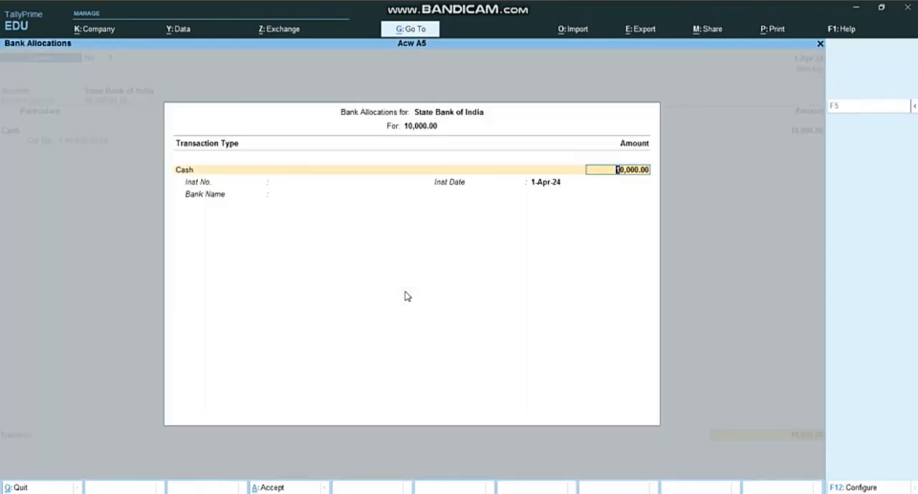
{"action": "key", "text": "Return"}
{"action": "key", "text": "Return"}
{"action": "key", "text": "Return"}
{"action": "key", "text": "Return"}
{"action": "key", "text": "Return"}
{"action": "key", "text": "Return"}
{"action": "key", "text": "Return"}
{"action": "key", "text": "Return"}
{"action": "key", "text": "Return"}
{"action": "key", "text": "Return"}
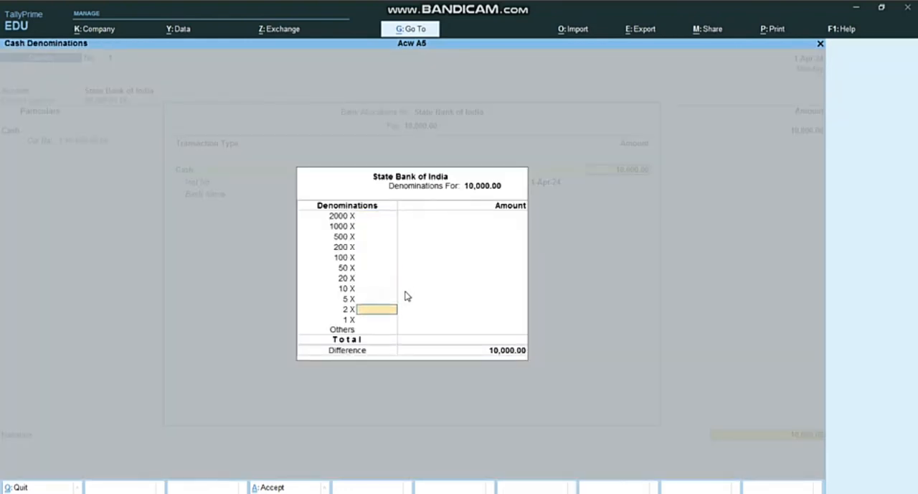
{"action": "key", "text": "Return"}
{"action": "key", "text": "Return"}
{"action": "key", "text": "Return"}
{"action": "key", "text": "Return"}
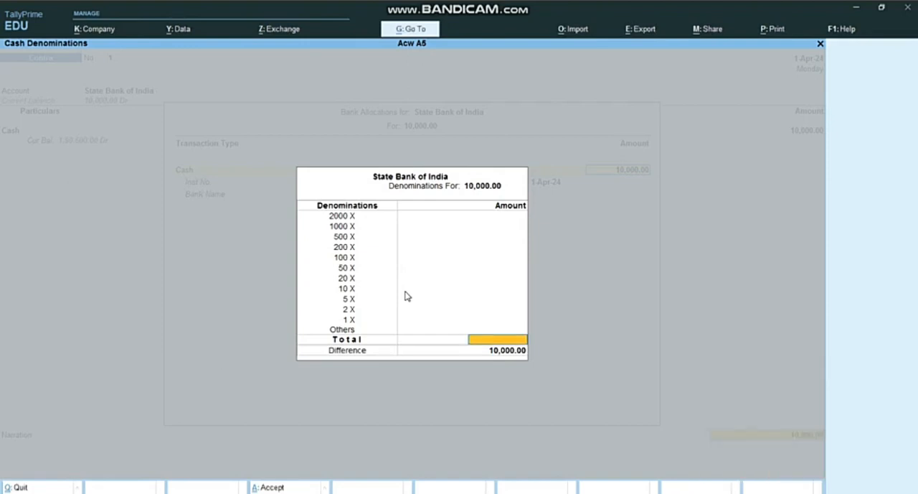
{"action": "key", "text": "Return"}
{"action": "key", "text": "Return"}
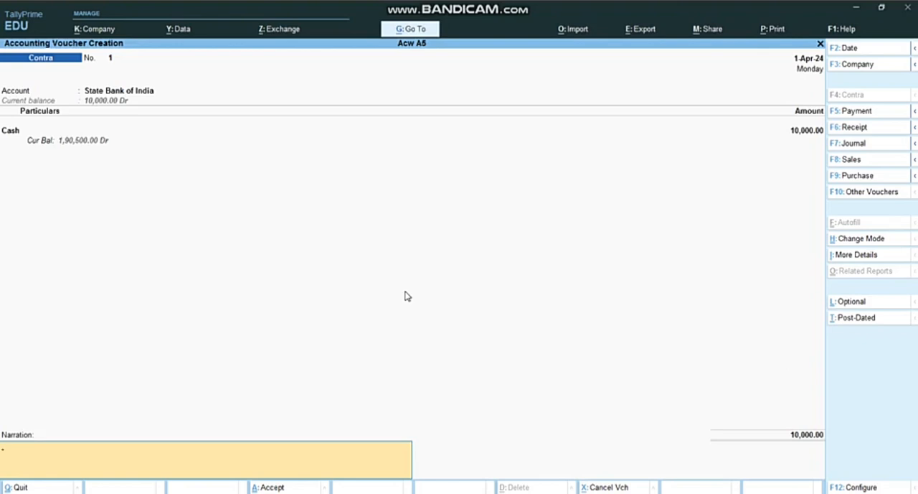
{"action": "key", "text": "Return"}
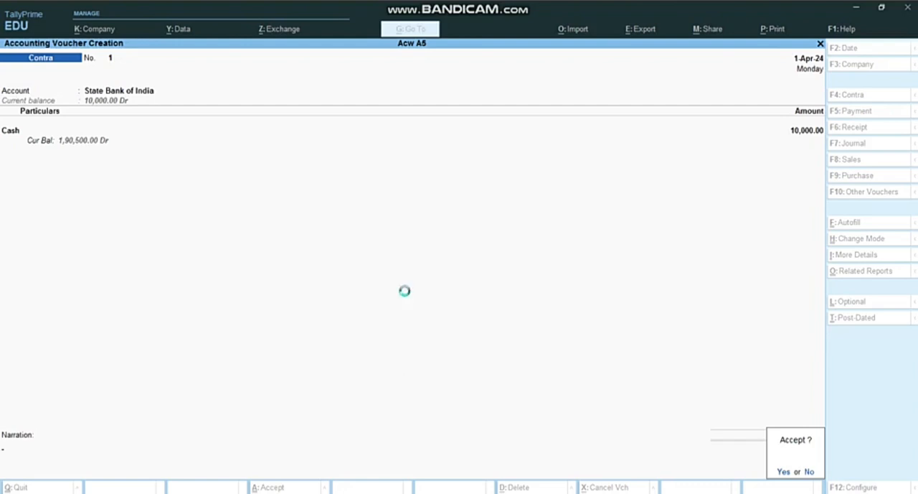
{"action": "key", "text": "Return"}
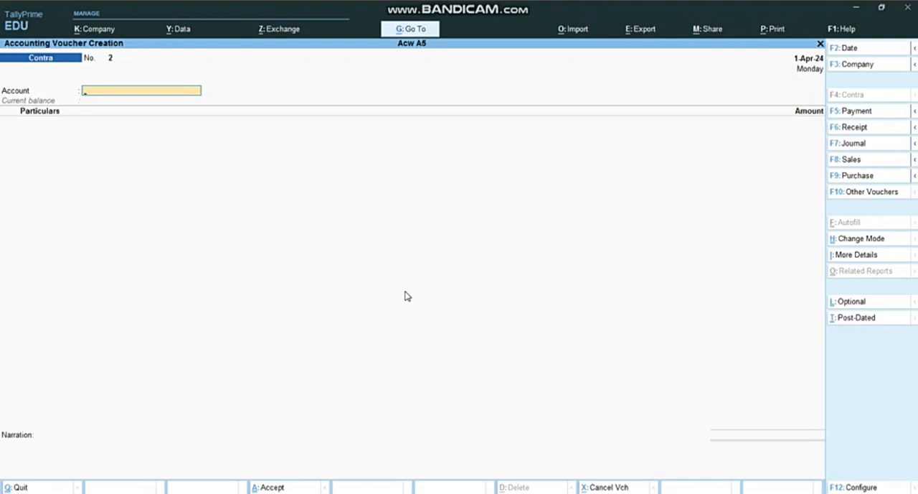
Step: Leave voucher entry and examine the closing stock of all items in the Stock Summary report
{"action": "key", "text": "Escape"}
{"action": "key", "text": "Return"}
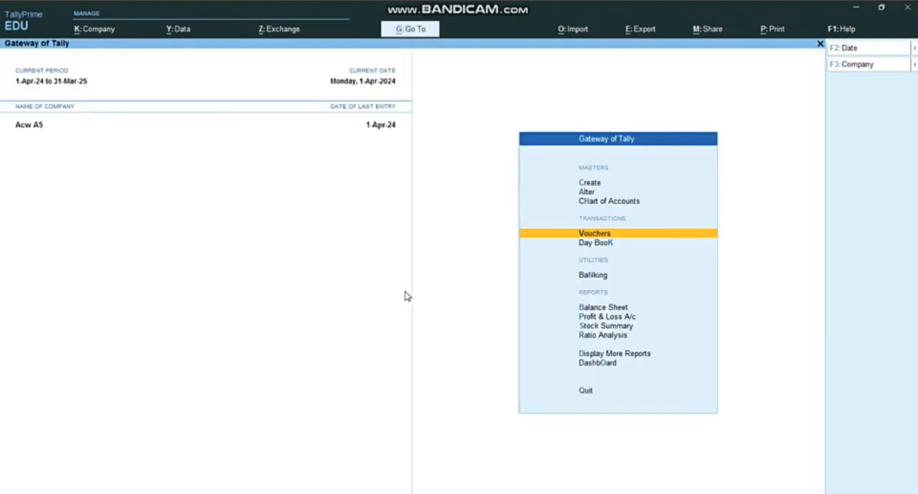
{"action": "key", "text": "Down"}
{"action": "key", "text": "Down"}
{"action": "key", "text": "Down"}
{"action": "key", "text": "Down"}
{"action": "key", "text": "Down"}
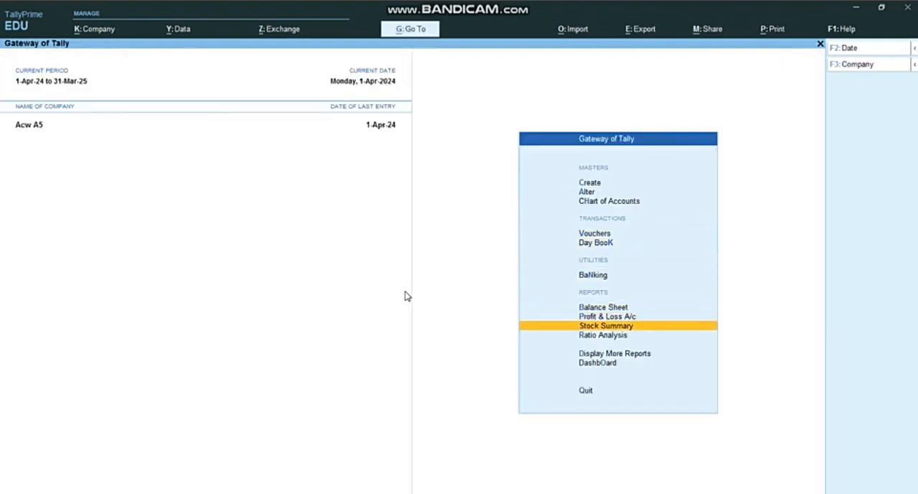
{"action": "key", "text": "Return"}
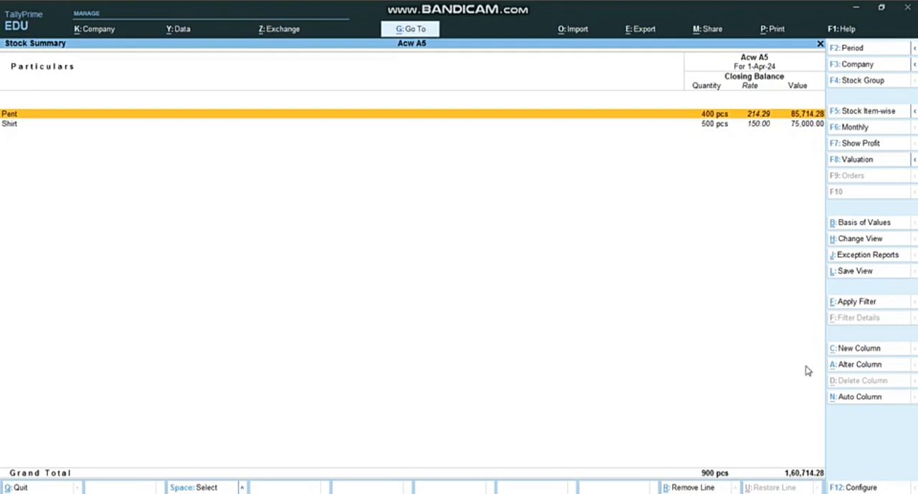
Step: Examine the Pent item's monthly summary and its April stock vouchers, and return to the Gateway of Tally
{"action": "key", "text": "Return"}
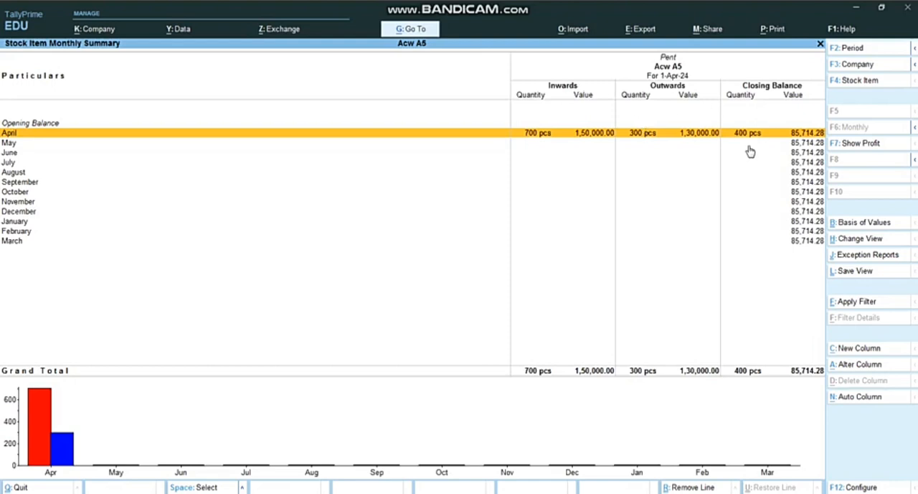
{"action": "key", "text": "Return"}
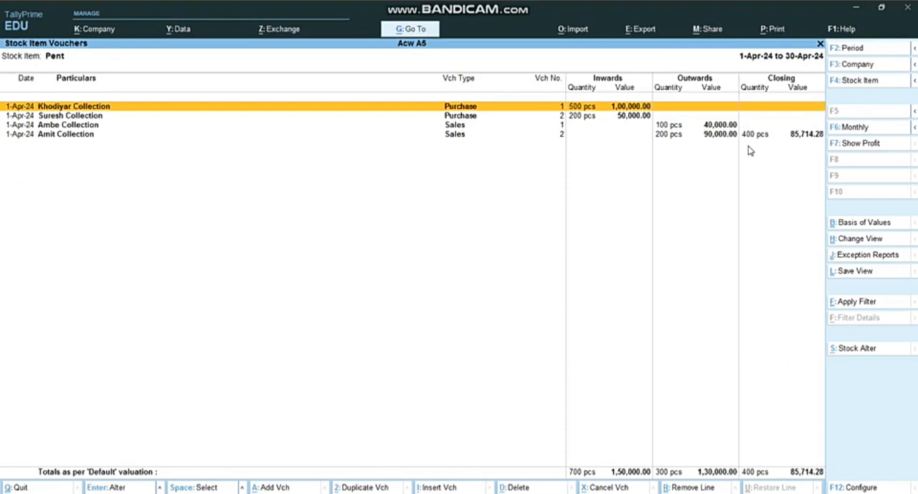
{"action": "key", "text": "Escape"}
{"action": "key", "text": "Escape"}
{"action": "key", "text": "Escape"}
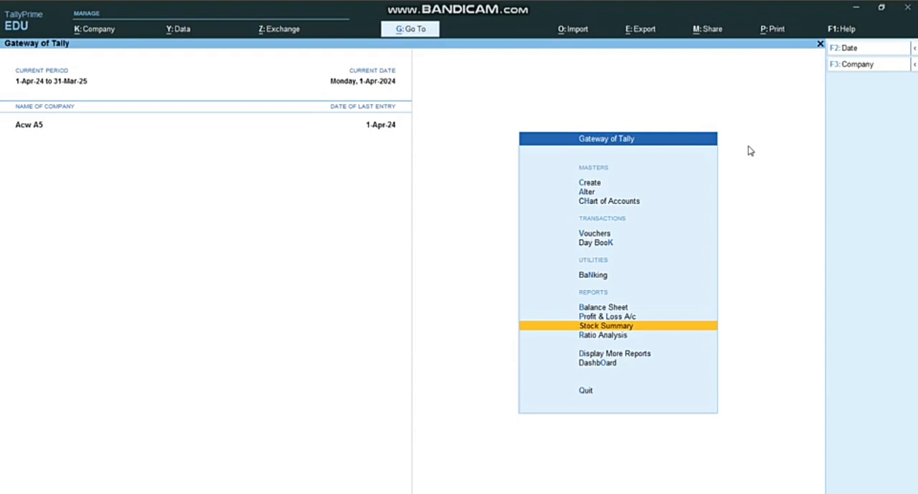
Step: Open the Ambe Collection ledger from the account books to examine its vouchers and closing balance
{"action": "key", "text": "Down"}
{"action": "key", "text": "Down"}
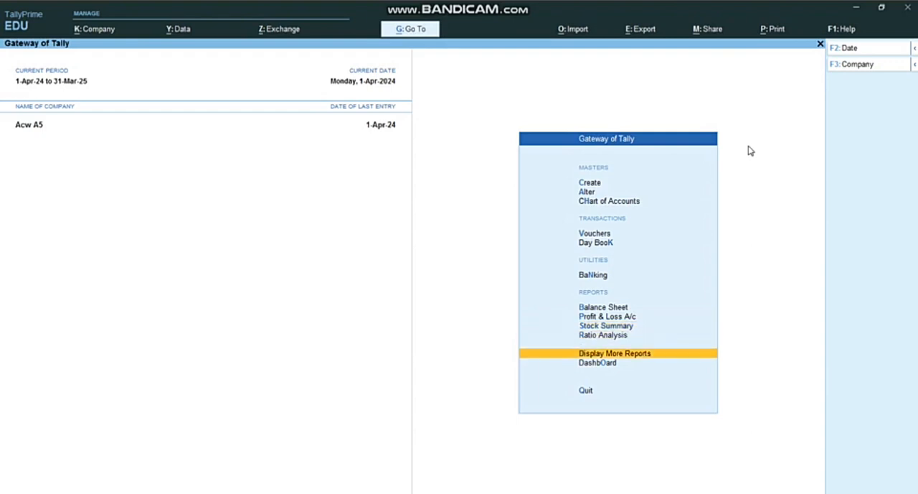
{"action": "key", "text": "Return"}
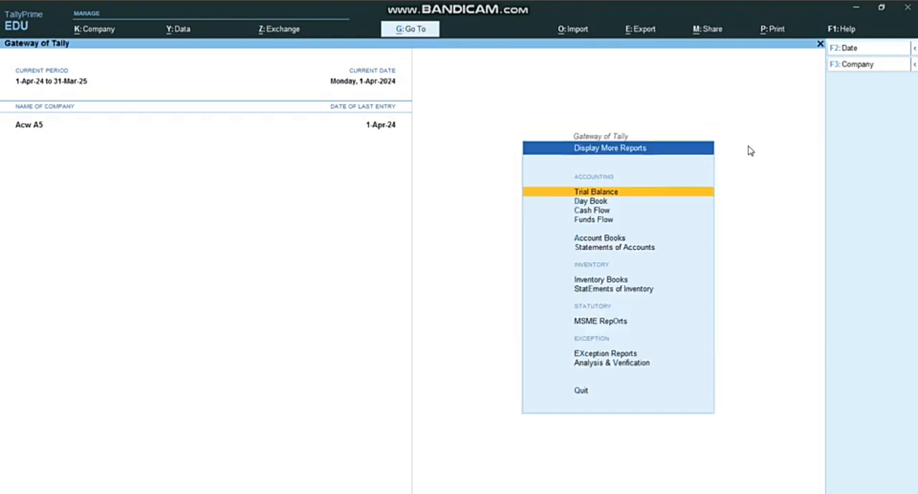
{"action": "key", "text": "a"}
{"action": "key", "text": "l"}
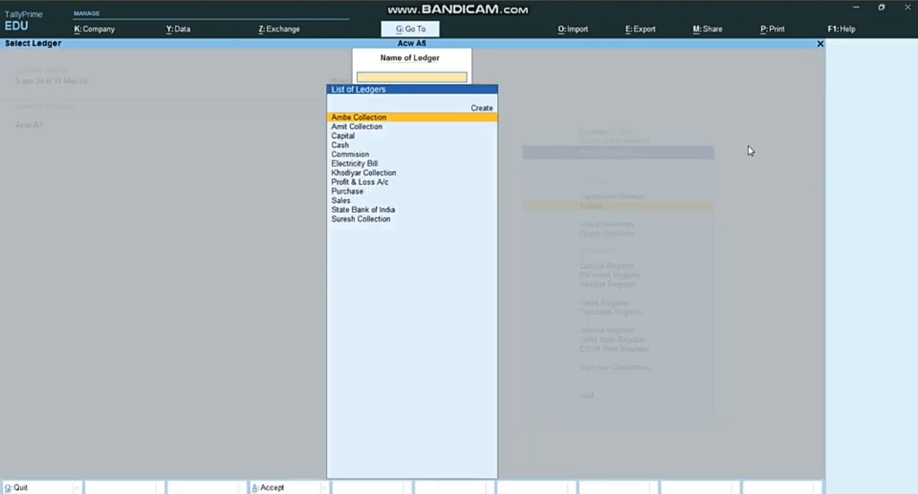
{"action": "key", "text": "Down"}
{"action": "key", "text": "Down"}
{"action": "key", "text": "Down"}
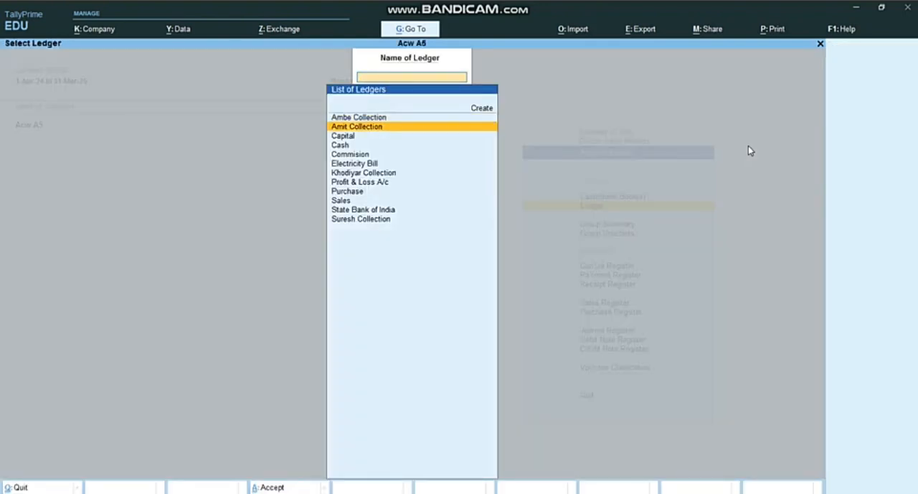
{"action": "key", "text": "Up"}
{"action": "key", "text": "Up"}
{"action": "key", "text": "Up"}
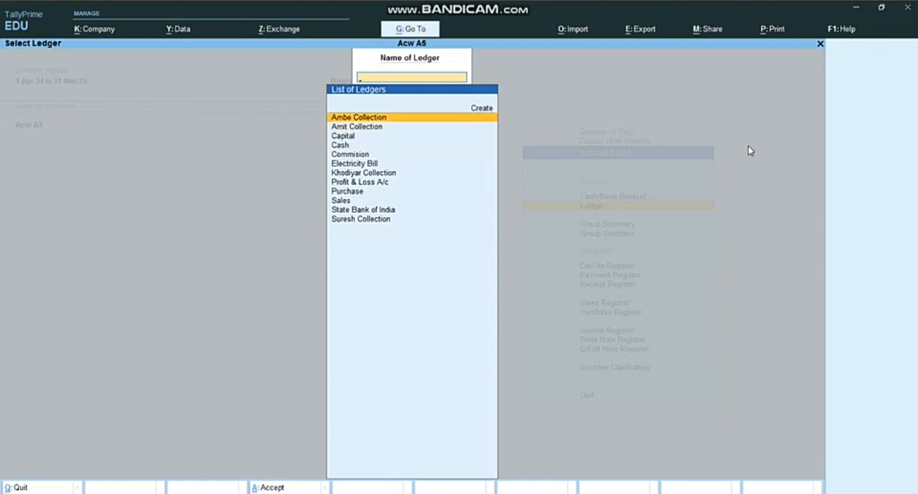
{"action": "key", "text": "Return"}
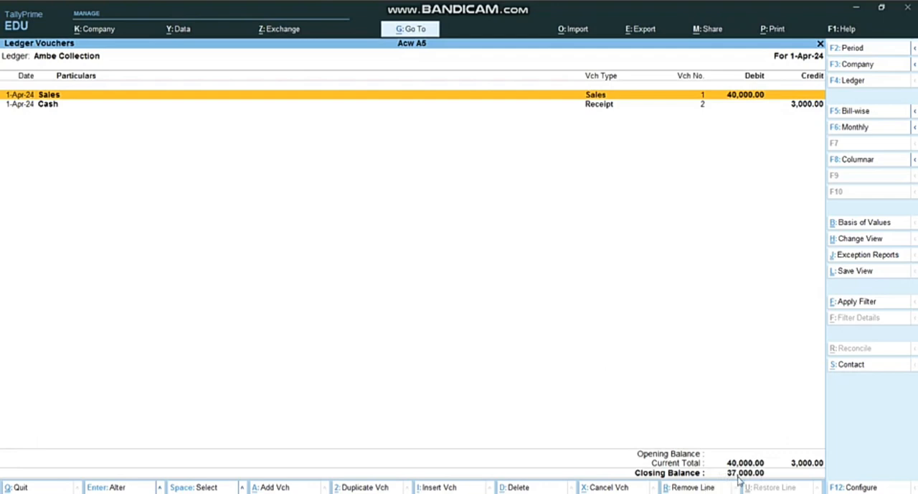
Step: Switch to the Purchase ledger to examine its vouchers and closing balance
{"action": "key", "text": "Escape"}
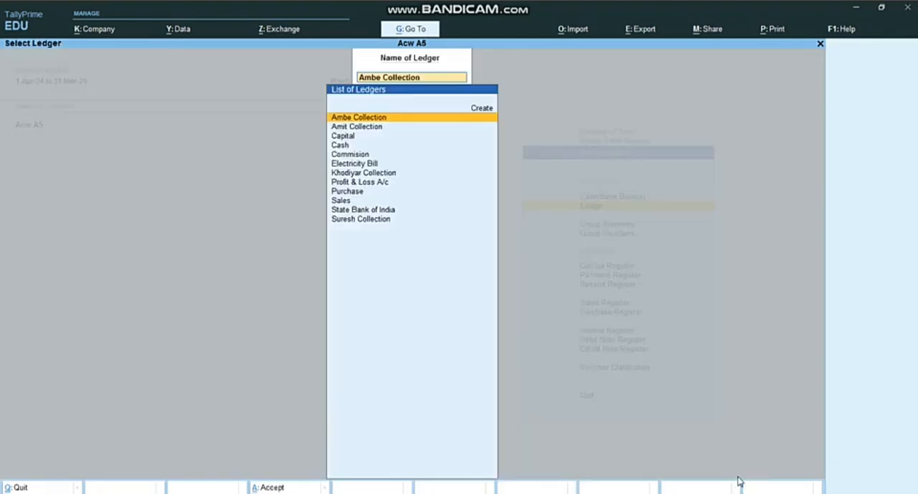
{"action": "key", "text": "Down"}
{"action": "key", "text": "Down"}
{"action": "key", "text": "Down"}
{"action": "key", "text": "Down"}
{"action": "key", "text": "Down"}
{"action": "key", "text": "Down"}
{"action": "key", "text": "Down"}
{"action": "key", "text": "Down"}
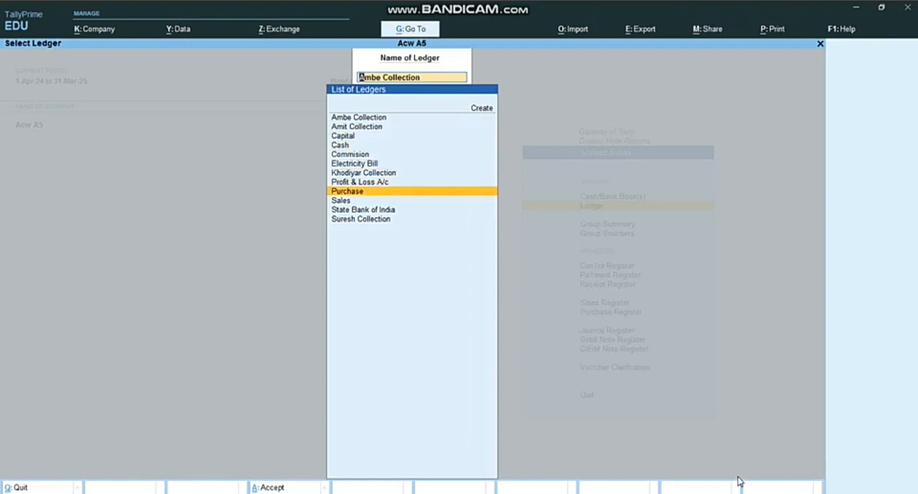
{"action": "key", "text": "Return"}
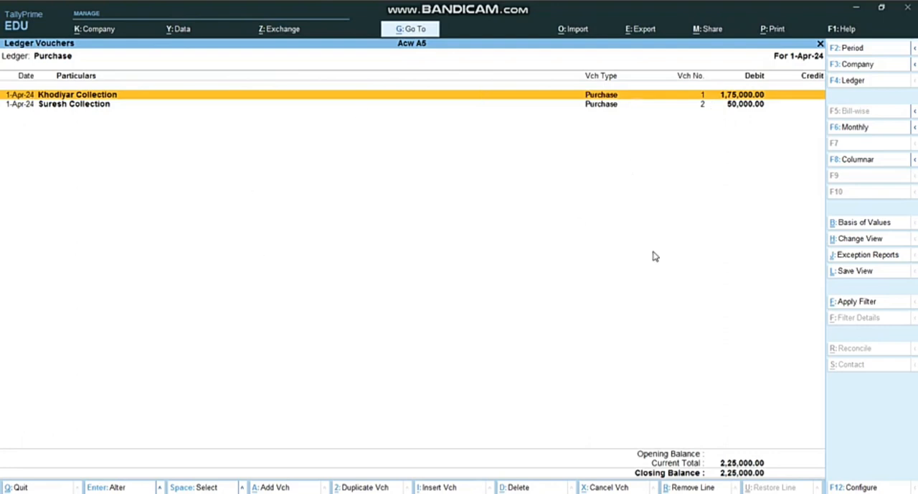
Step: Show the Sales ledger's vouchers and check its closing balance
{"action": "key", "text": "F4"}
{"action": "key", "text": "Down"}
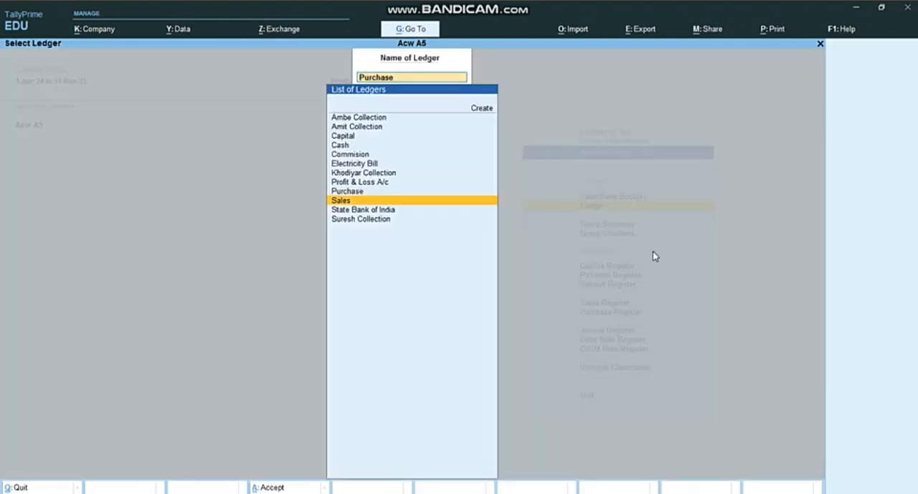
{"action": "key", "text": "Return"}
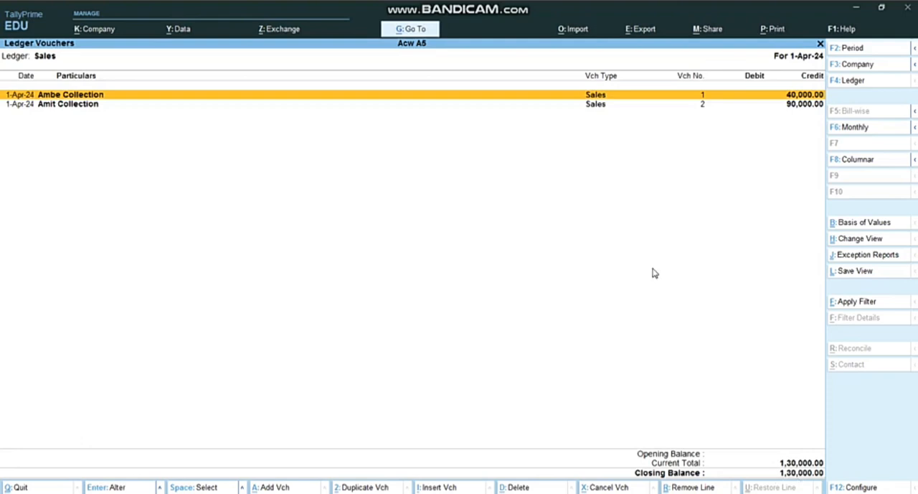
Step: Display the Cash ledger to review all its receipt, payment and contra entries
{"action": "key", "text": "F4"}
{"action": "key", "text": "Up"}
{"action": "key", "text": "Up"}
{"action": "key", "text": "Up"}
{"action": "key", "text": "Up"}
{"action": "key", "text": "Up"}
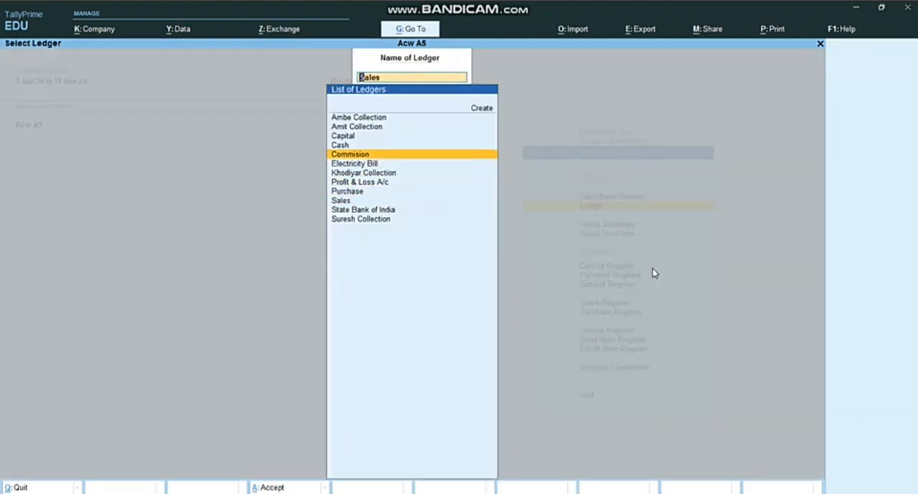
{"action": "key", "text": "Up"}
{"action": "key", "text": "Return"}
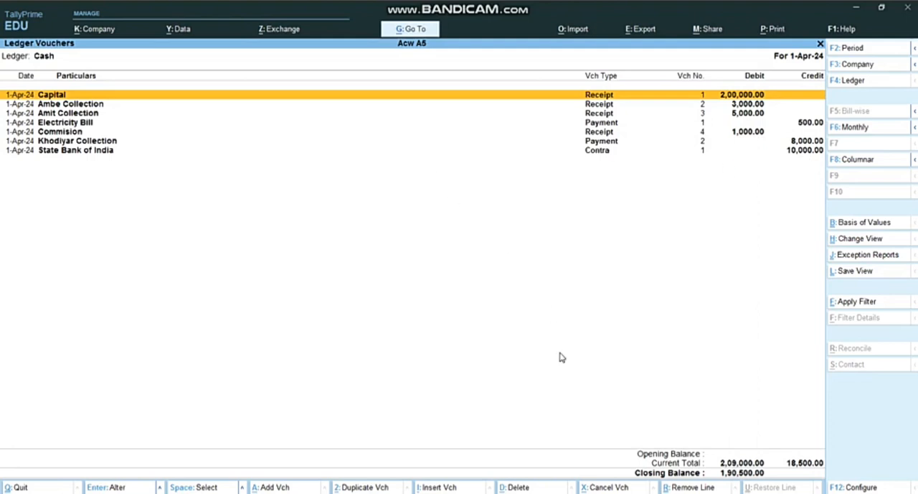
Step: Open the State Bank of India ledger to check the Contra deposit entry
{"action": "key", "text": "Escape"}
{"action": "key", "text": "Down"}
{"action": "key", "text": "Down"}
{"action": "key", "text": "Down"}
{"action": "key", "text": "Down"}
{"action": "key", "text": "Down"}
{"action": "key", "text": "Down"}
{"action": "key", "text": "Down"}
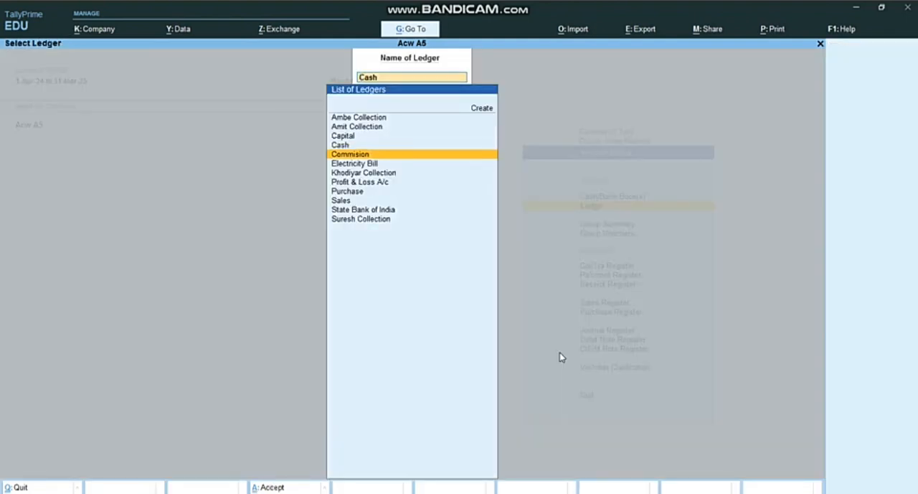
{"action": "key", "text": "Return"}
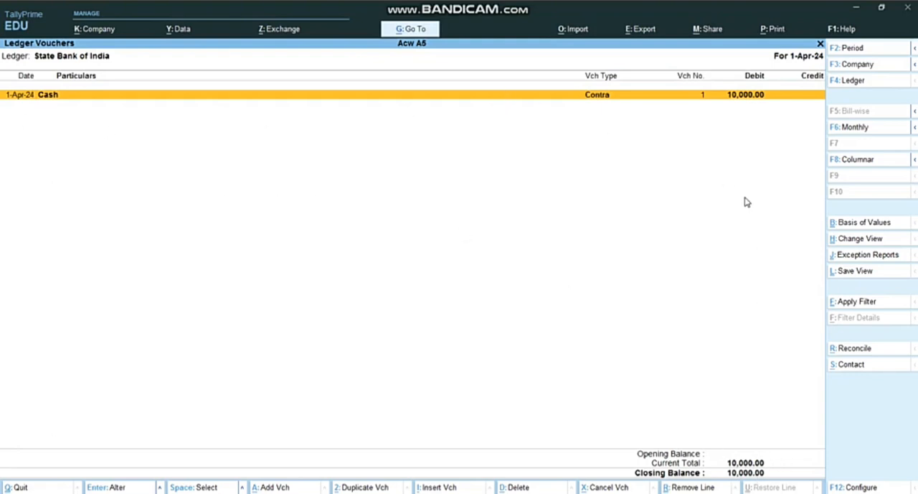
Step: Close the State Bank of India ledger and leave the ledger selection to return to the Account Books list
{"action": "key", "text": "Escape"}
{"action": "key", "text": "Up"}
{"action": "key", "text": "Up"}
{"action": "key", "text": "Up"}
{"action": "key", "text": "Up"}
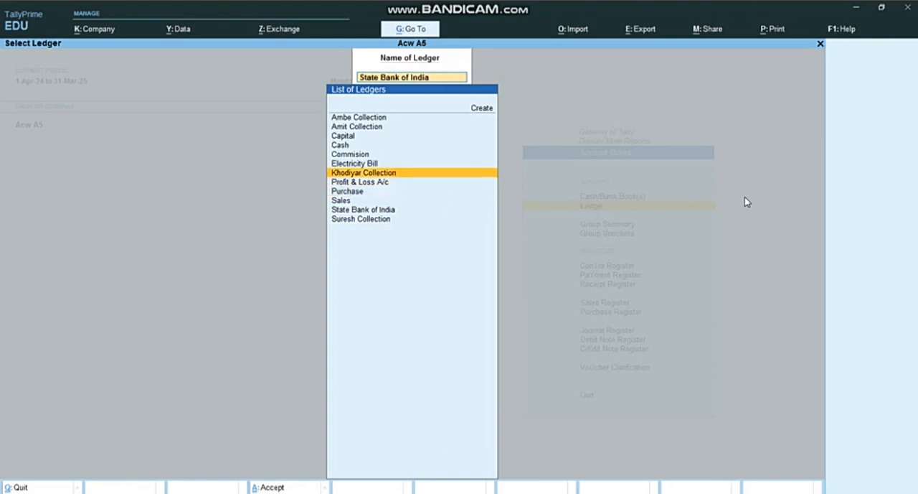
{"action": "key", "text": "Up"}
{"action": "key", "text": "Up"}
{"action": "key", "text": "Up"}
{"action": "key", "text": "Up"}
{"action": "key", "text": "Up"}
{"action": "key", "text": "Up"}
{"action": "key", "text": "BackSpace"}
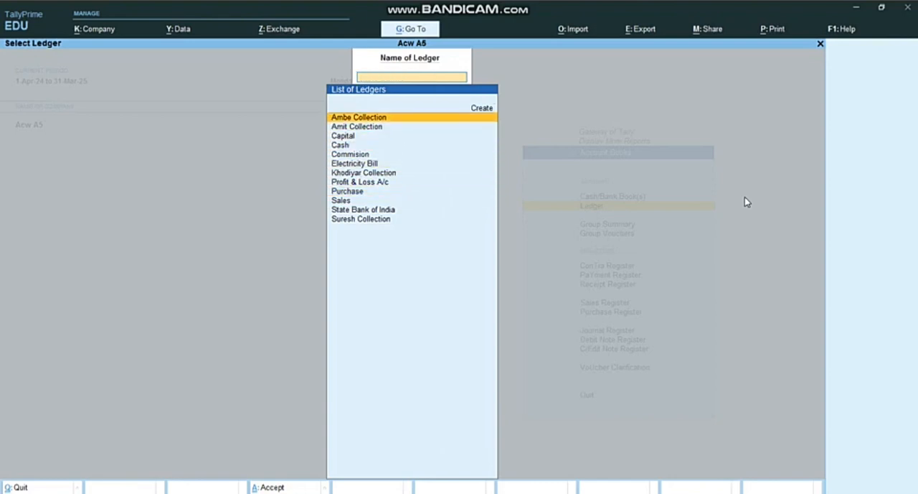
{"action": "key", "text": "Escape"}
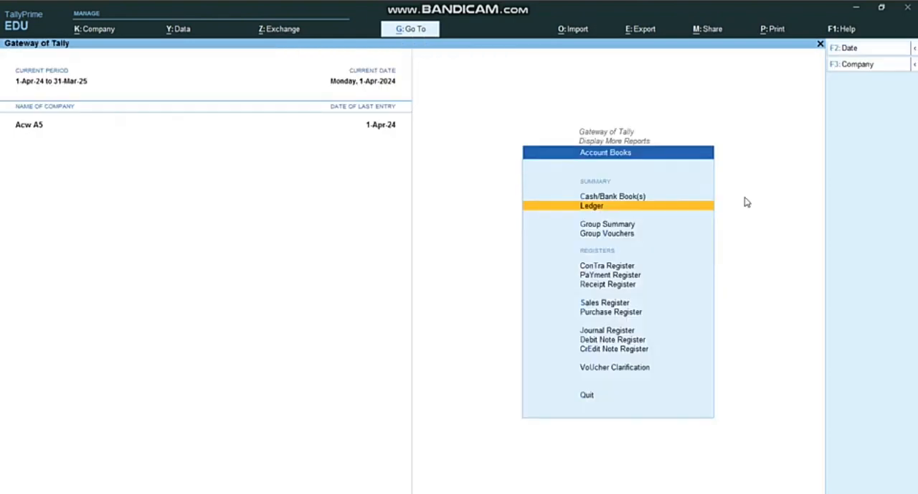
Step: Open the Purchase Register and drill down into April 2024 to review its list of purchase vouchers
{"action": "key", "text": "Down"}
{"action": "key", "text": "Down"}
{"action": "key", "text": "Down"}
{"action": "key", "text": "Down"}
{"action": "key", "text": "Down"}
{"action": "key", "text": "Down"}
{"action": "key", "text": "Down"}
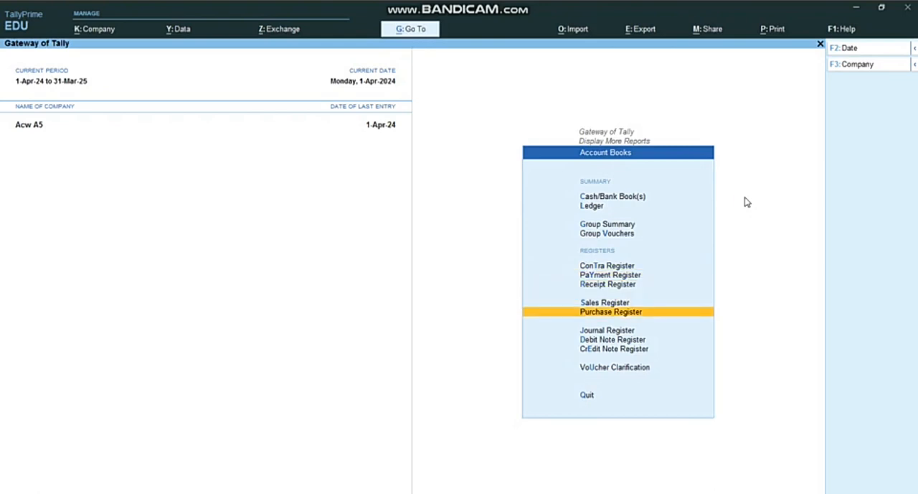
{"action": "key", "text": "Return"}
{"action": "key", "text": "Return"}
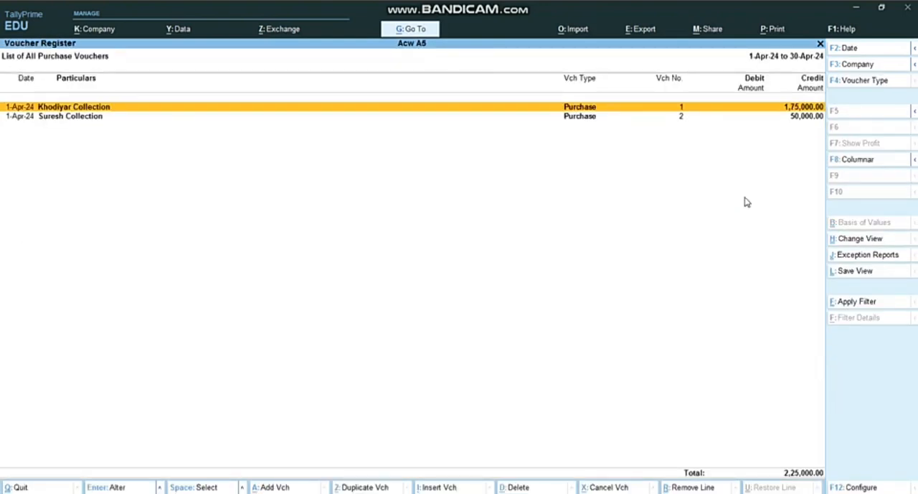
{"action": "key", "text": "Escape"}
Step: Return to the Gateway of Tally and display the Balance Sheet to review the company's liabilities and assets
{"action": "key", "text": "Escape"}
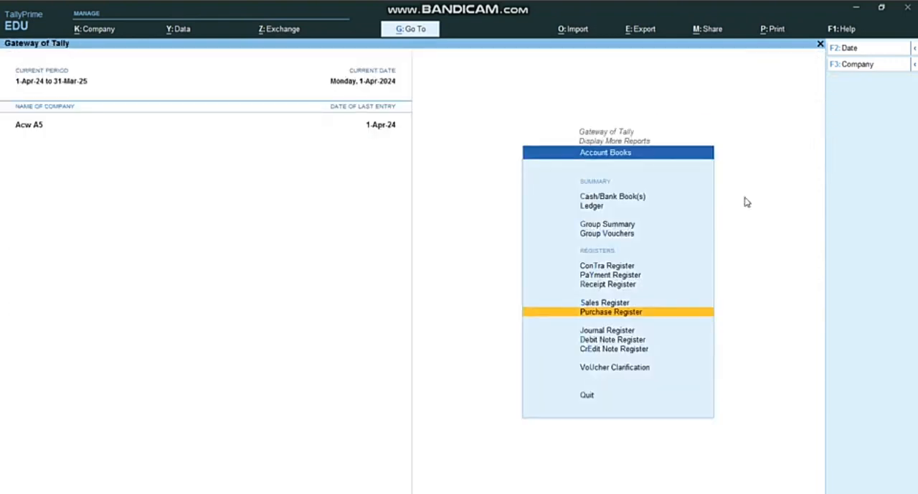
{"action": "key", "text": "Escape"}
{"action": "key", "text": "Escape"}
{"action": "key", "text": "Up"}
{"action": "key", "text": "Up"}
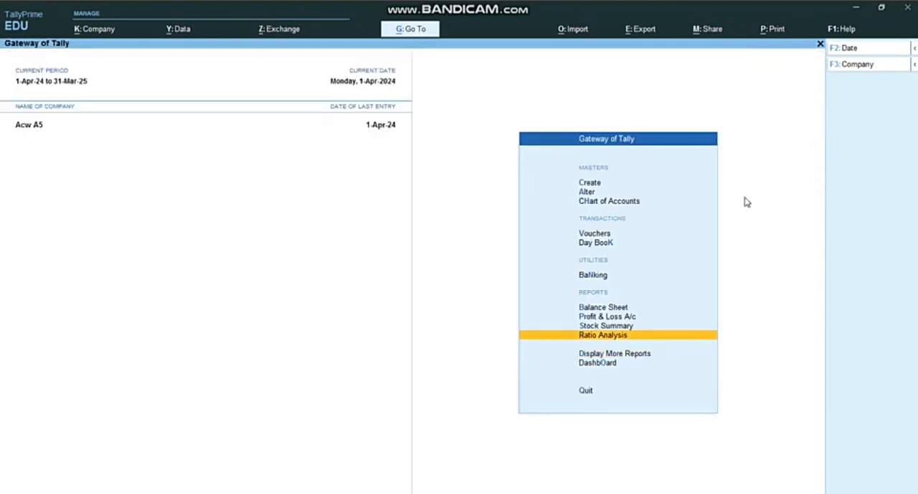
{"action": "key", "text": "Up"}
{"action": "key", "text": "Up"}
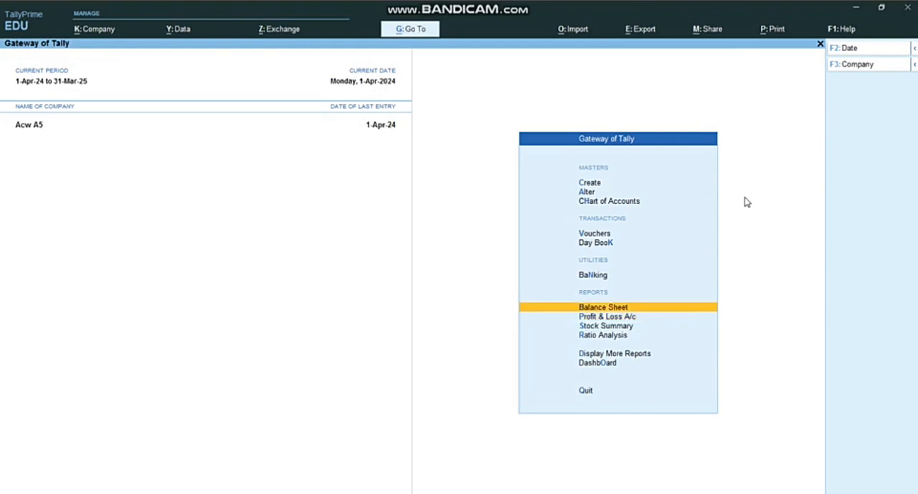
{"action": "key", "text": "Return"}
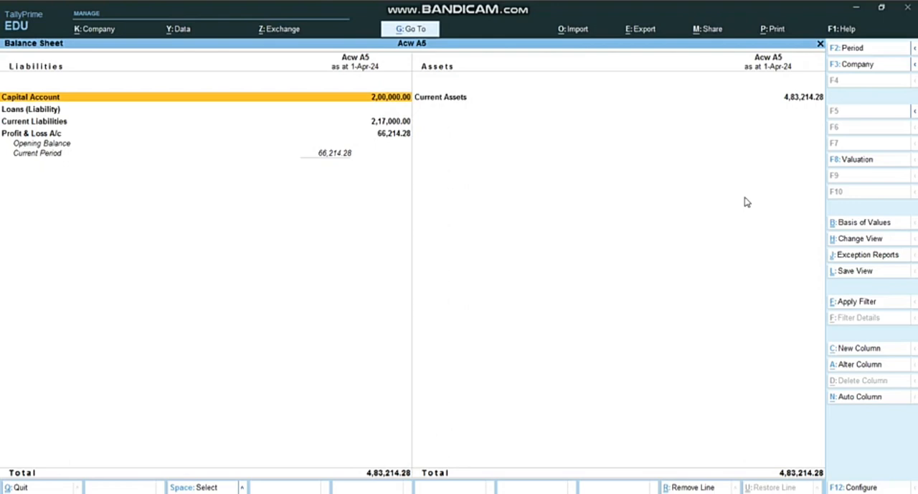
{"action": "key", "text": "Escape"}
{"action": "key", "text": "Down"}
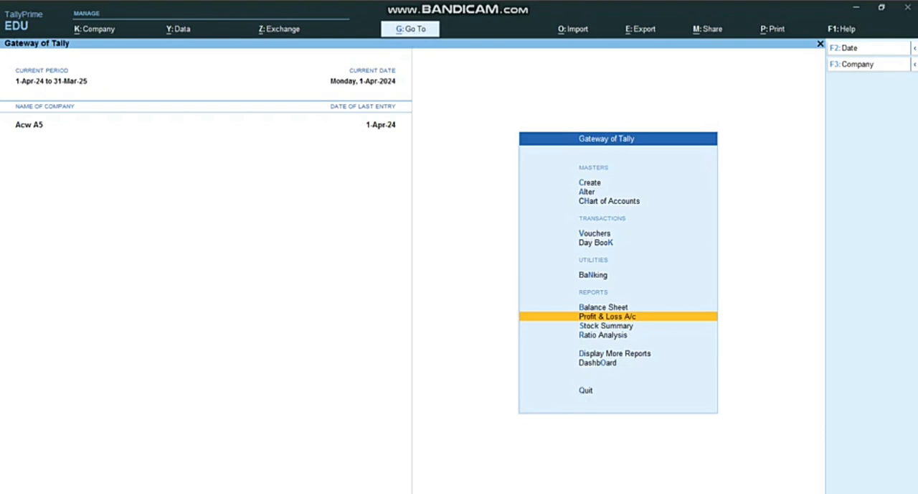
{"action": "left_click", "coordinate": [548, 493]}
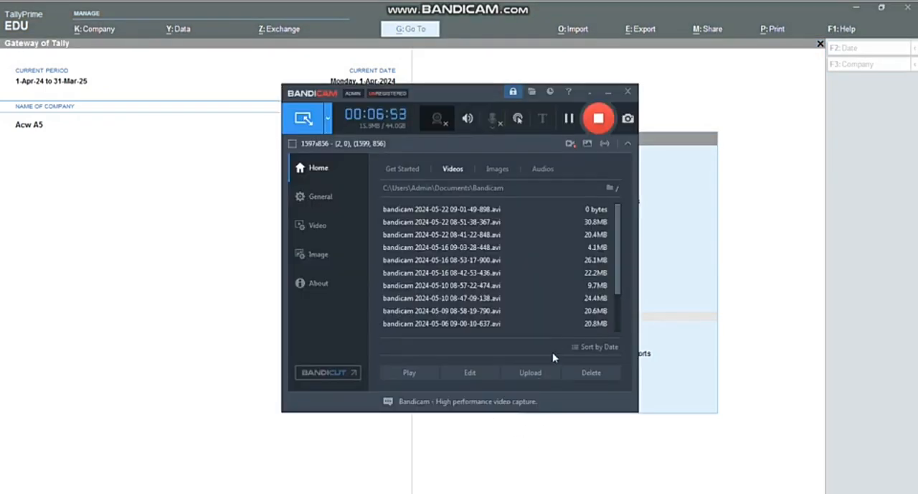